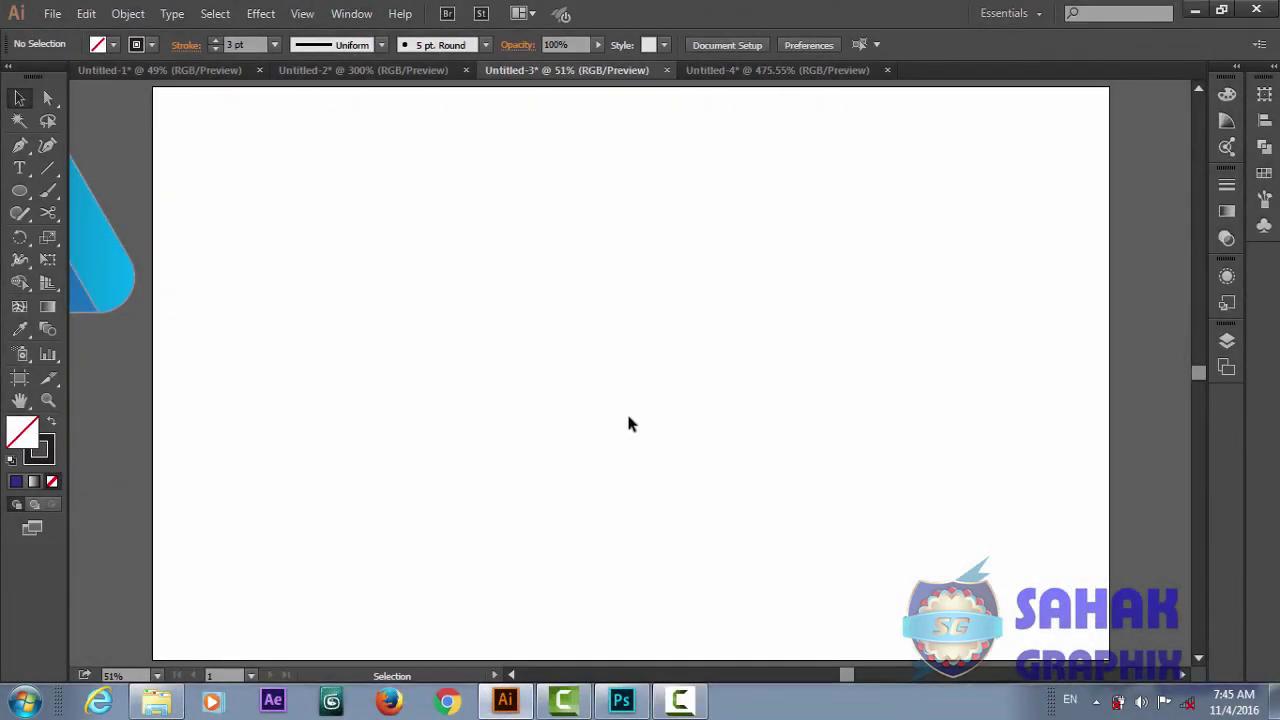
Step: Move the finished triangle off the artboard to the upper left and zoom back in
left_click_drag(106, 270, 837, 511)
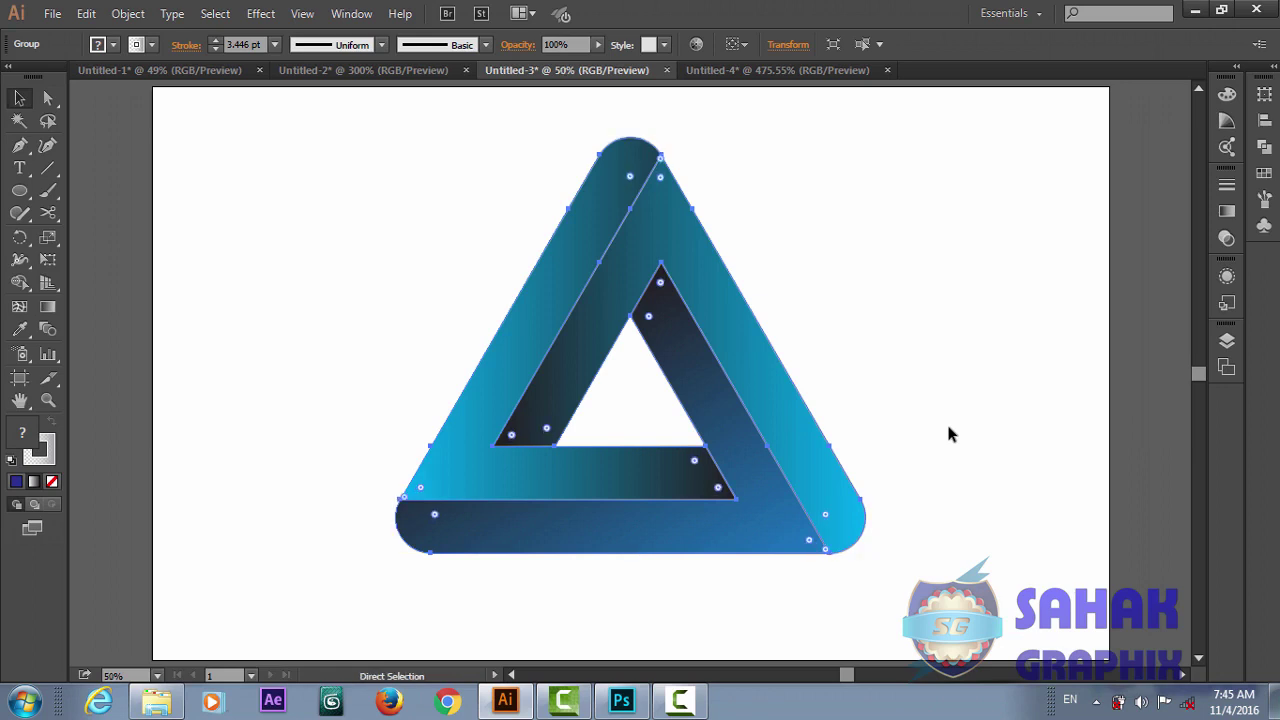
key("ctrl+minus")
left_click_drag(718, 394, 239, 306)
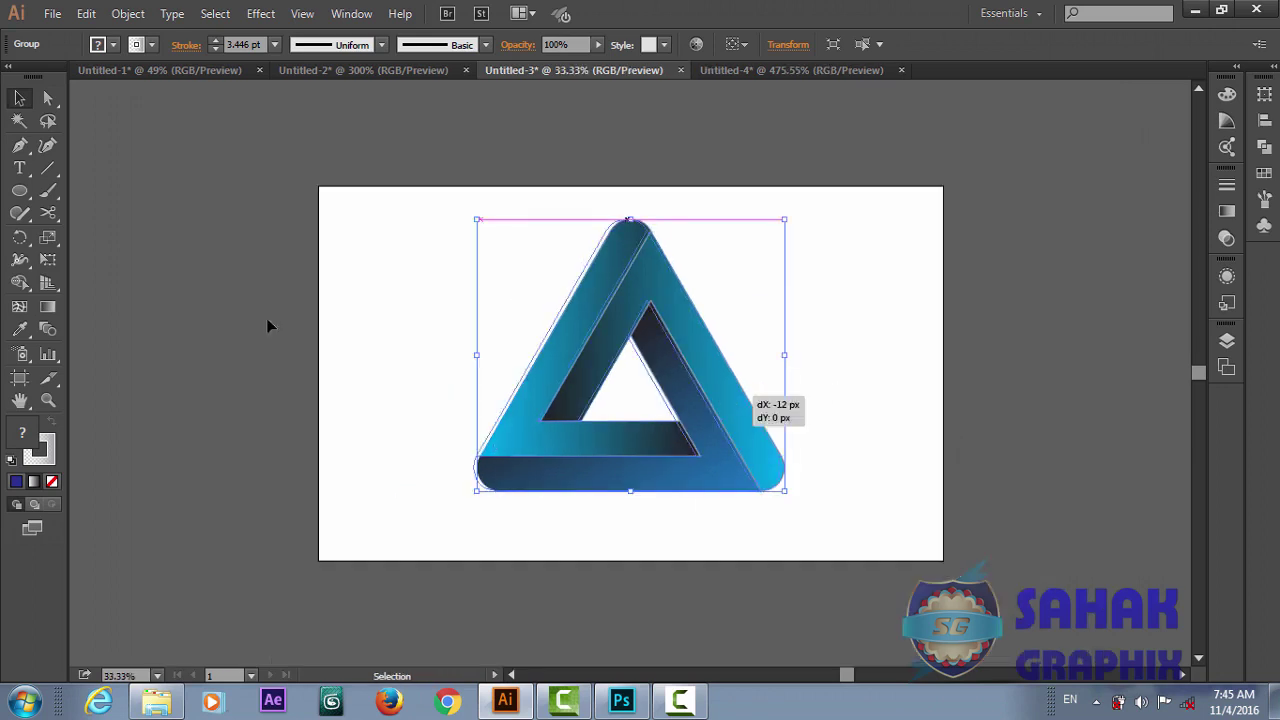
key("a")
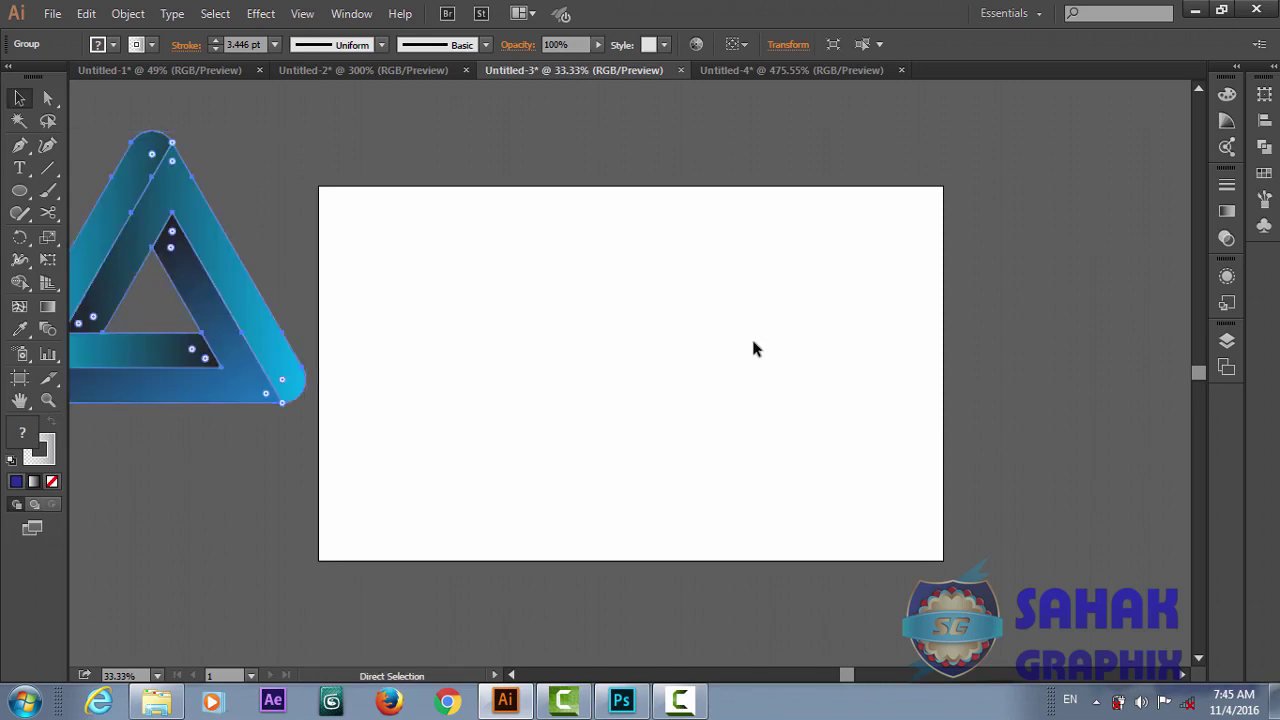
key("ctrl+plus")
key("v")
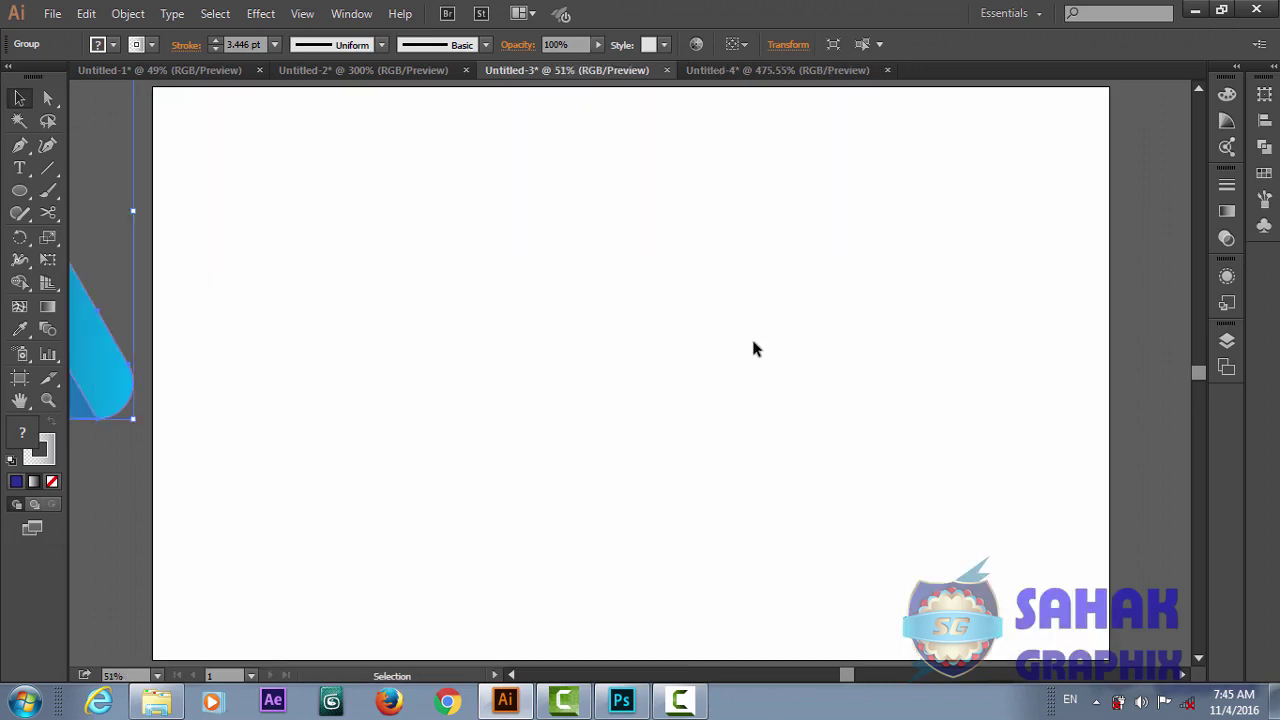
Step: Draw a black horizontal line across the middle of the artboard
left_click(44, 178)
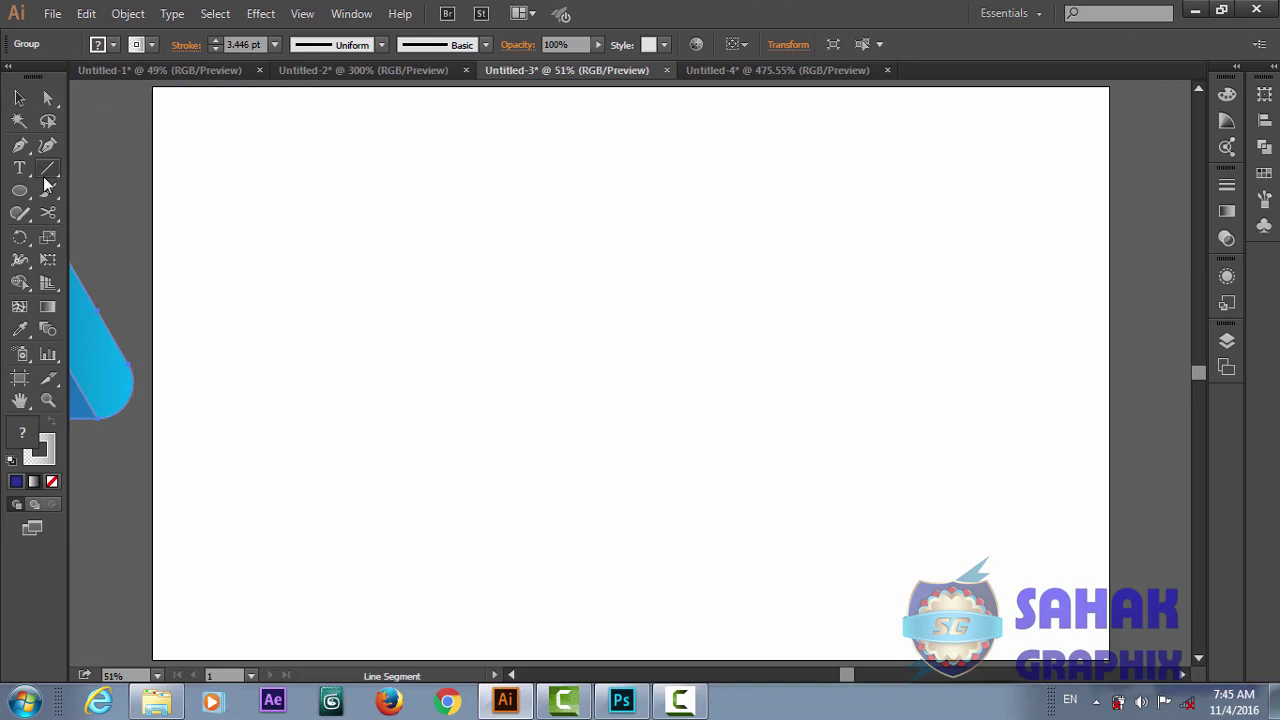
left_click(145, 46)
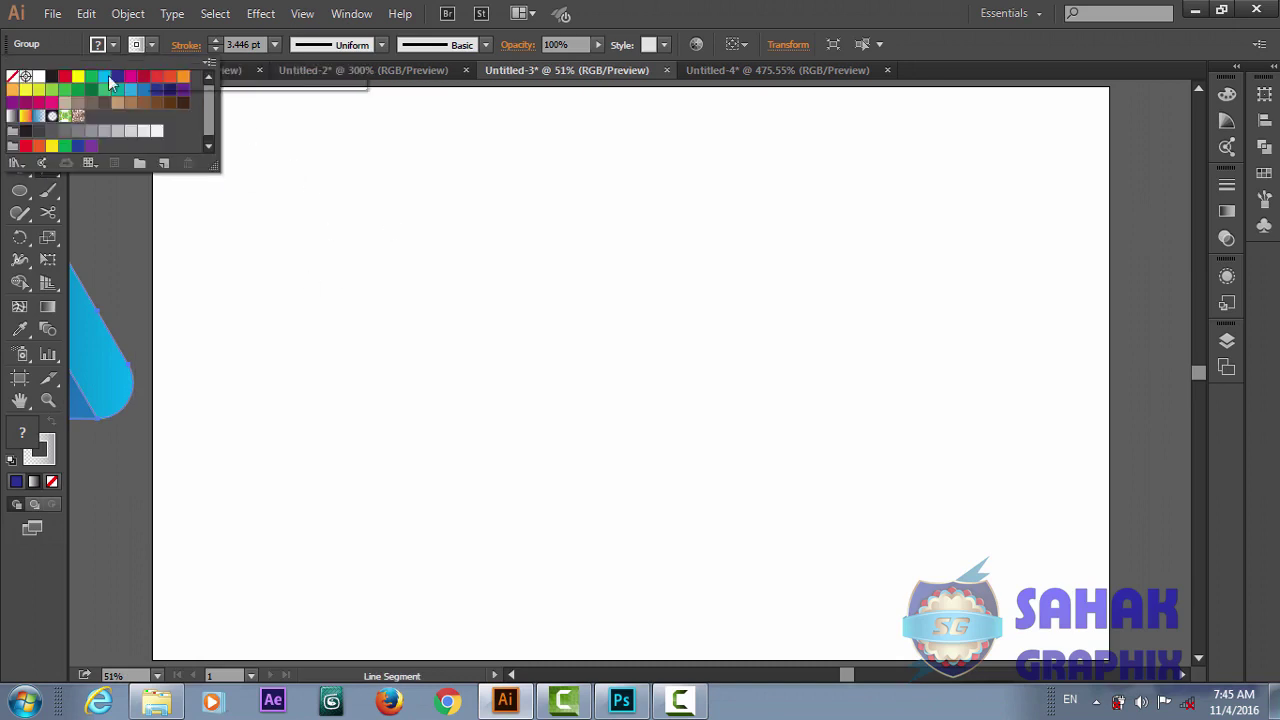
left_click(52, 76)
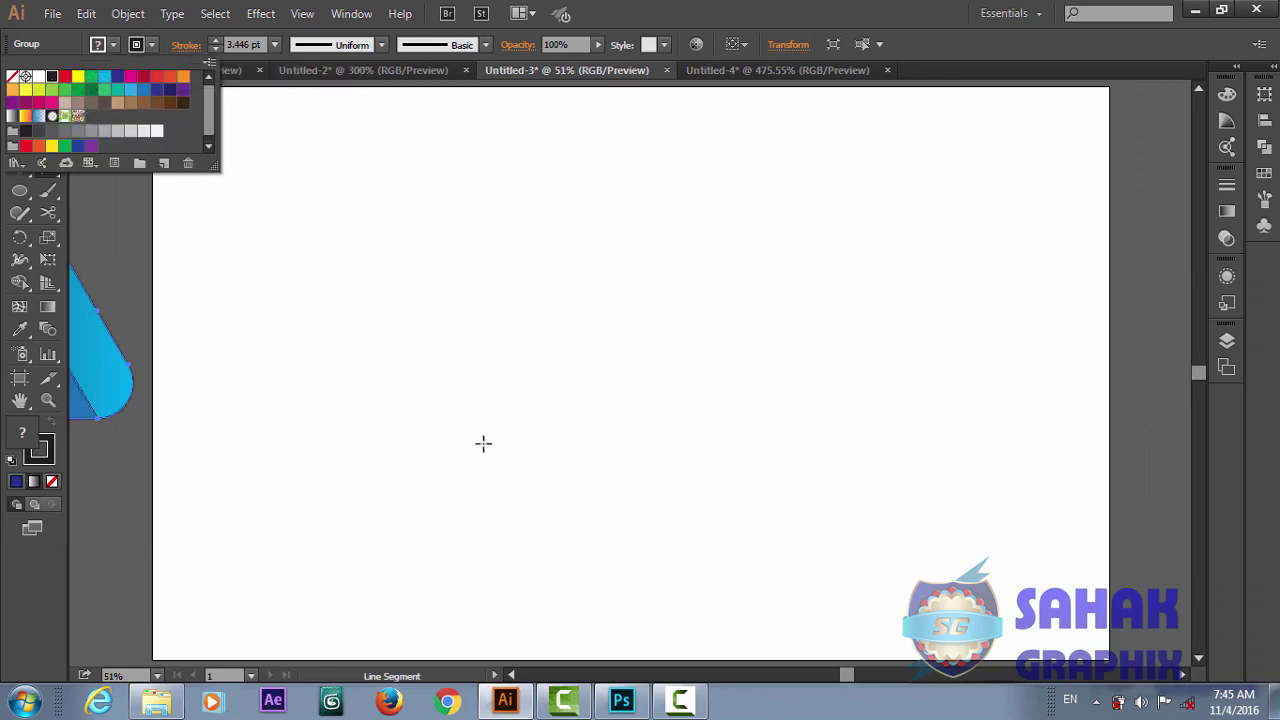
left_click(741, 437)
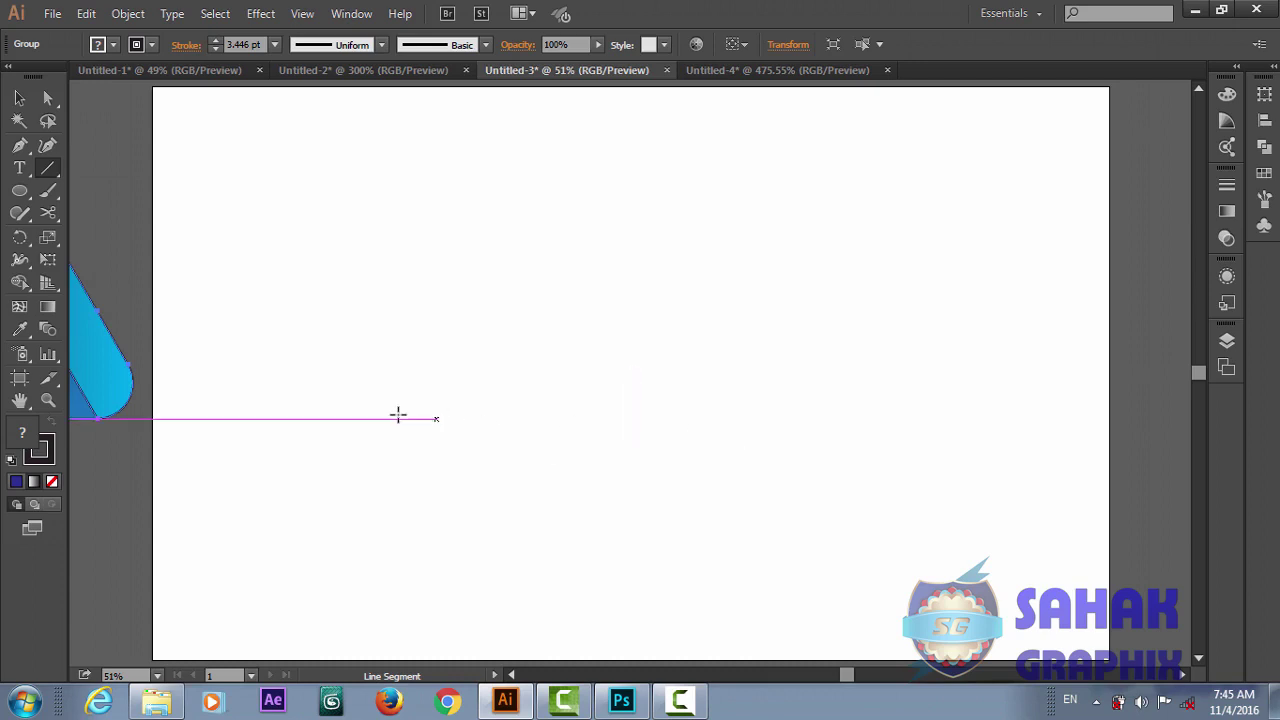
left_click_drag(398, 414, 772, 414)
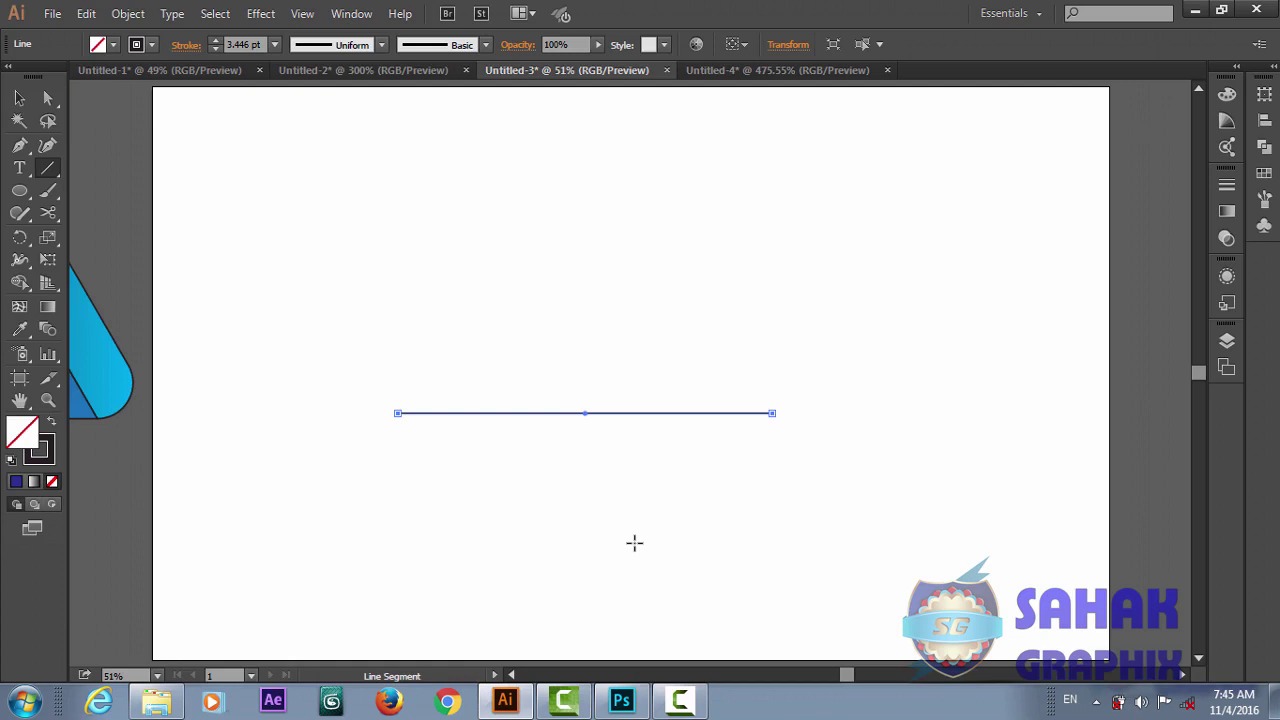
Step: Add two evenly spaced straight copies below the line and select all three
key("v")
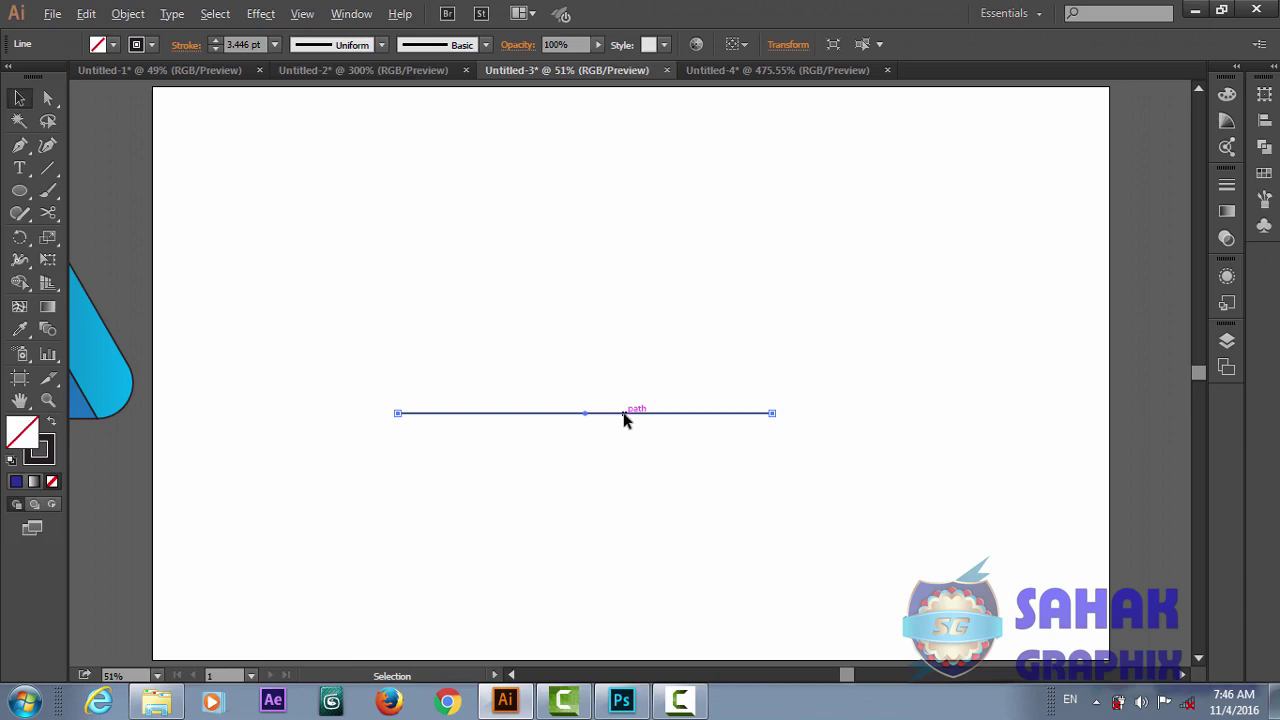
left_click_drag(624, 419, 628, 452)
key("shift")
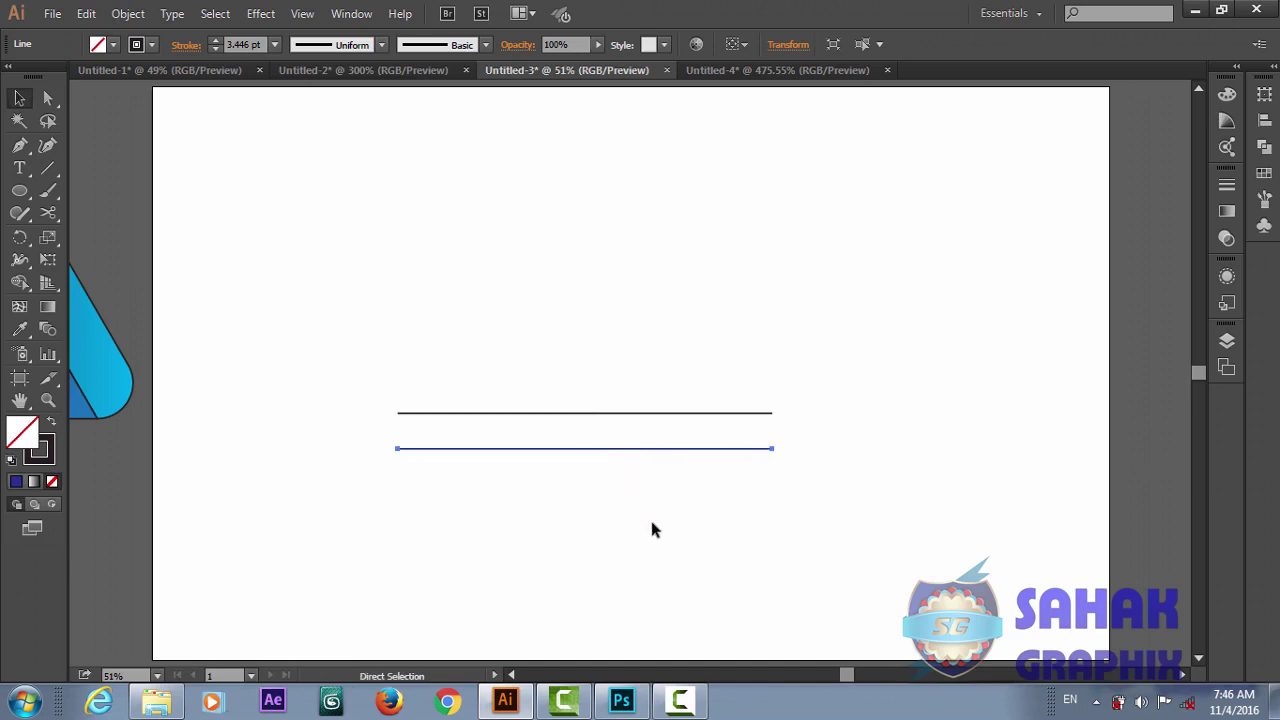
key("ctrl+d")
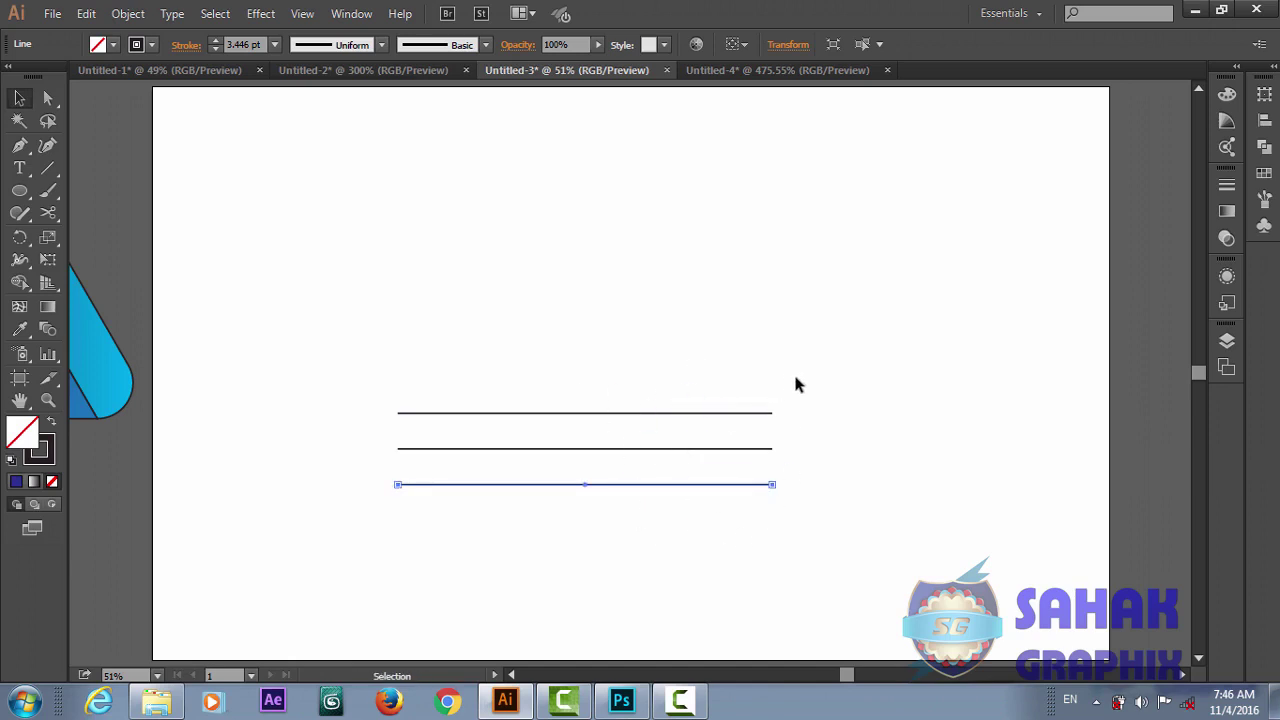
left_click_drag(793, 378, 694, 594)
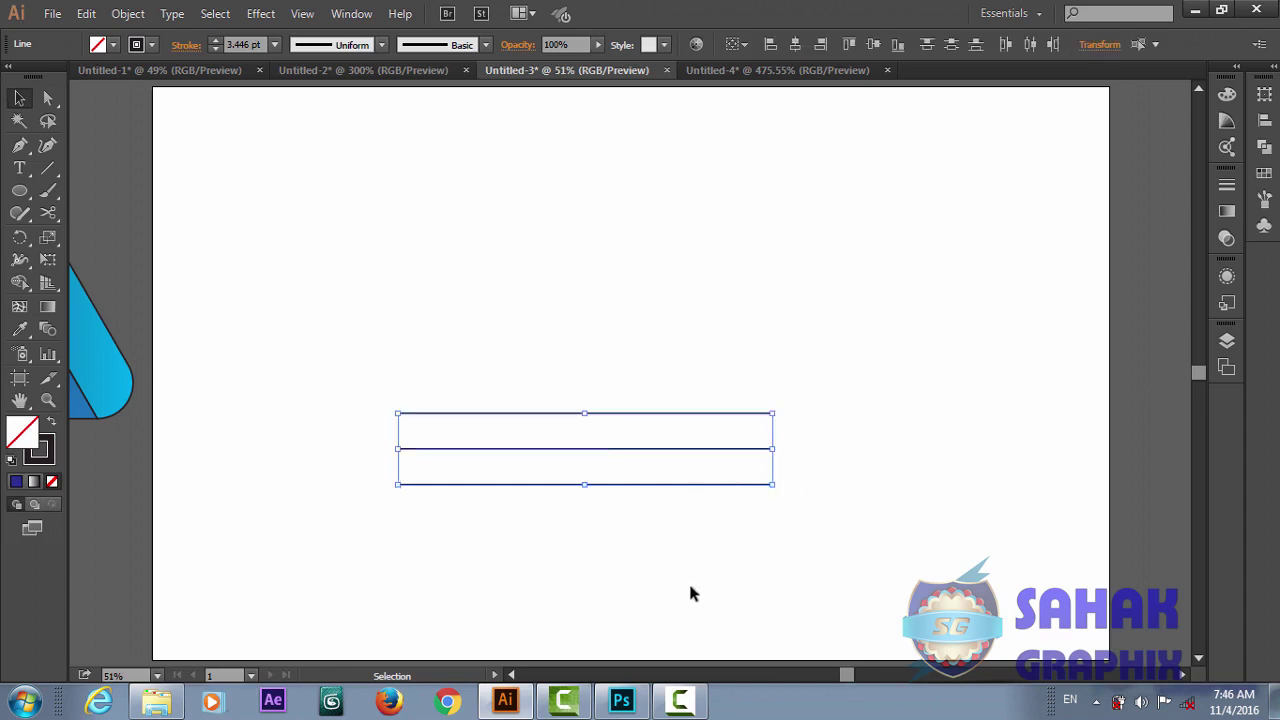
Step: Group the lines, copy them rotated 120° about the right end, and slide the copy up-left
left_click(130, 14)
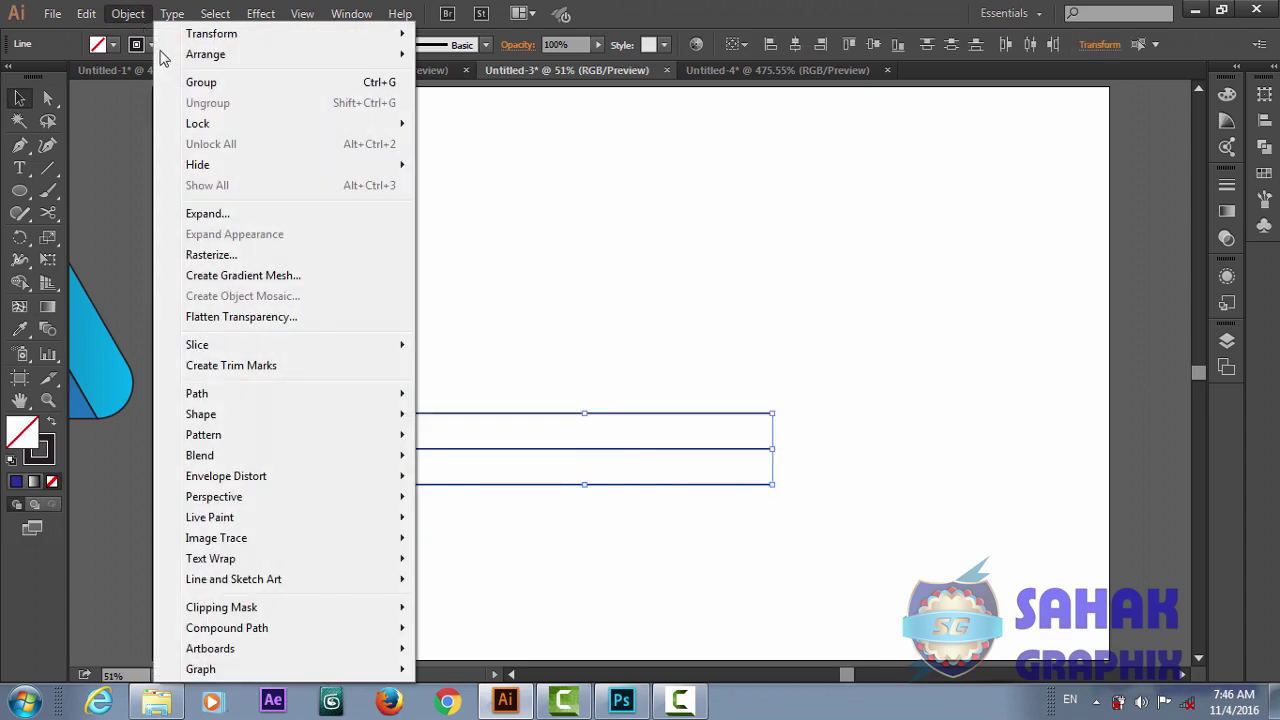
left_click(210, 86)
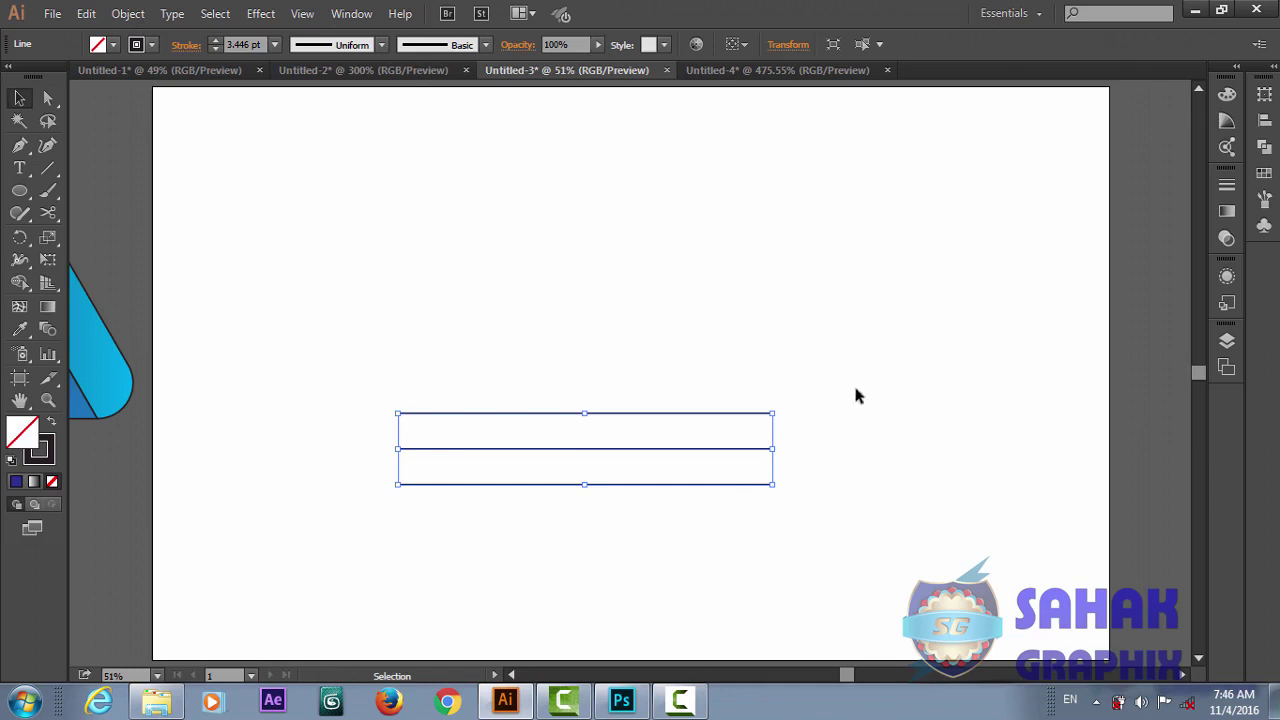
left_click(19, 237)
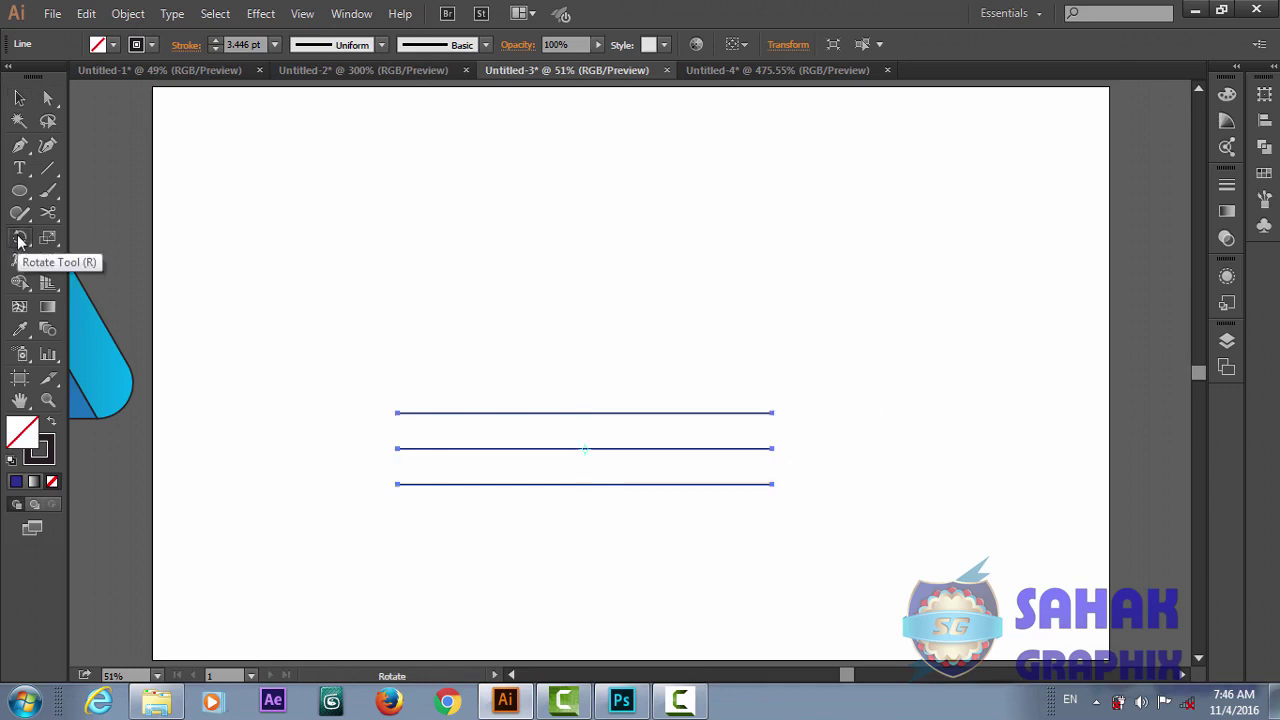
left_click(794, 445, "alt")
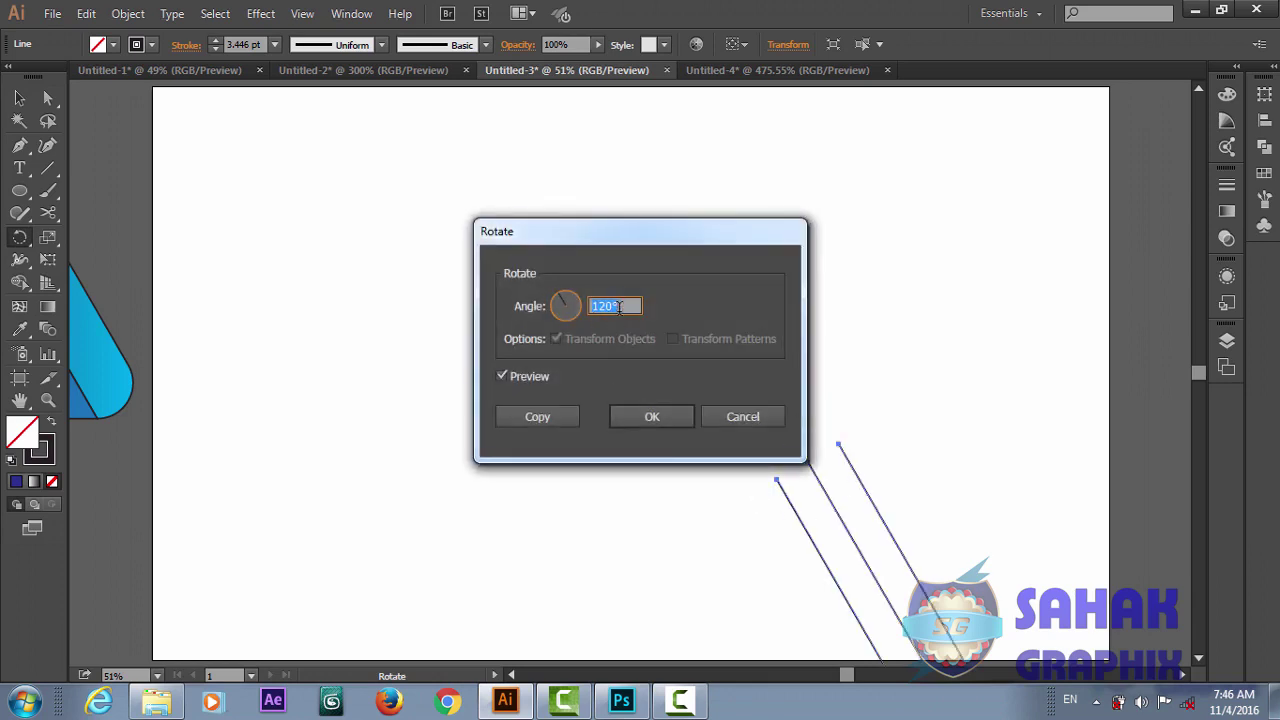
left_click(548, 420)
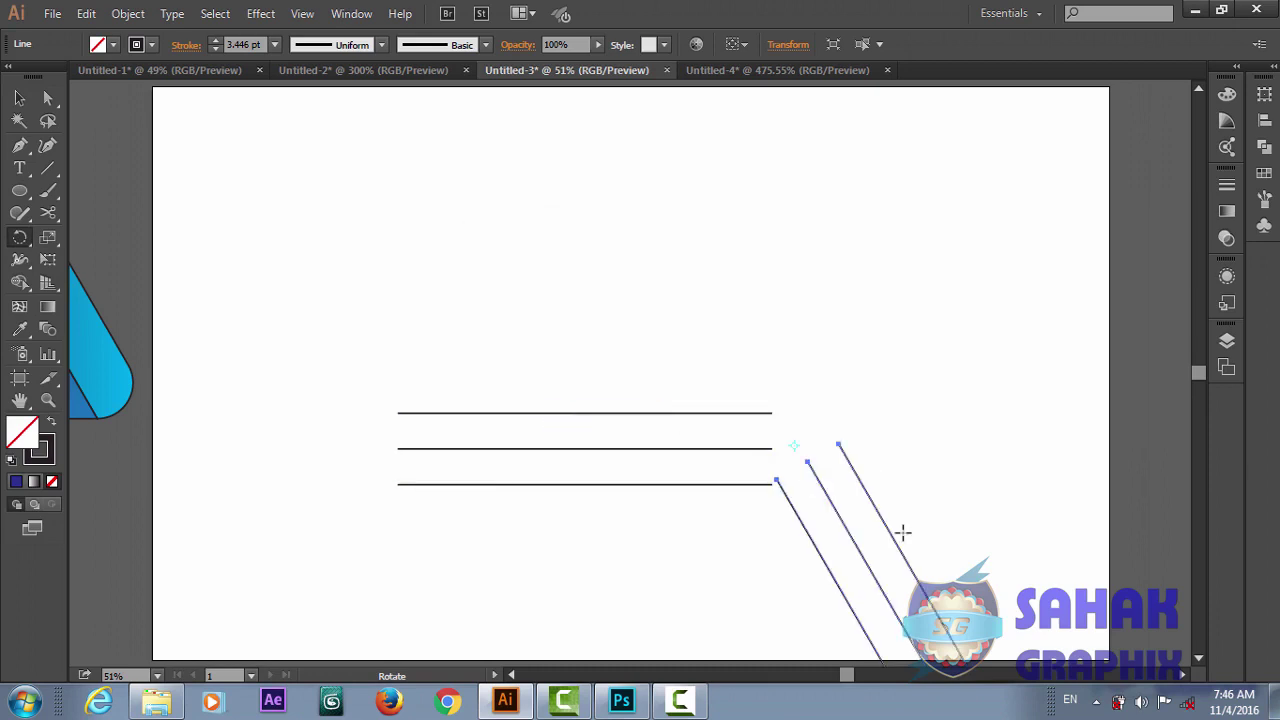
key("v")
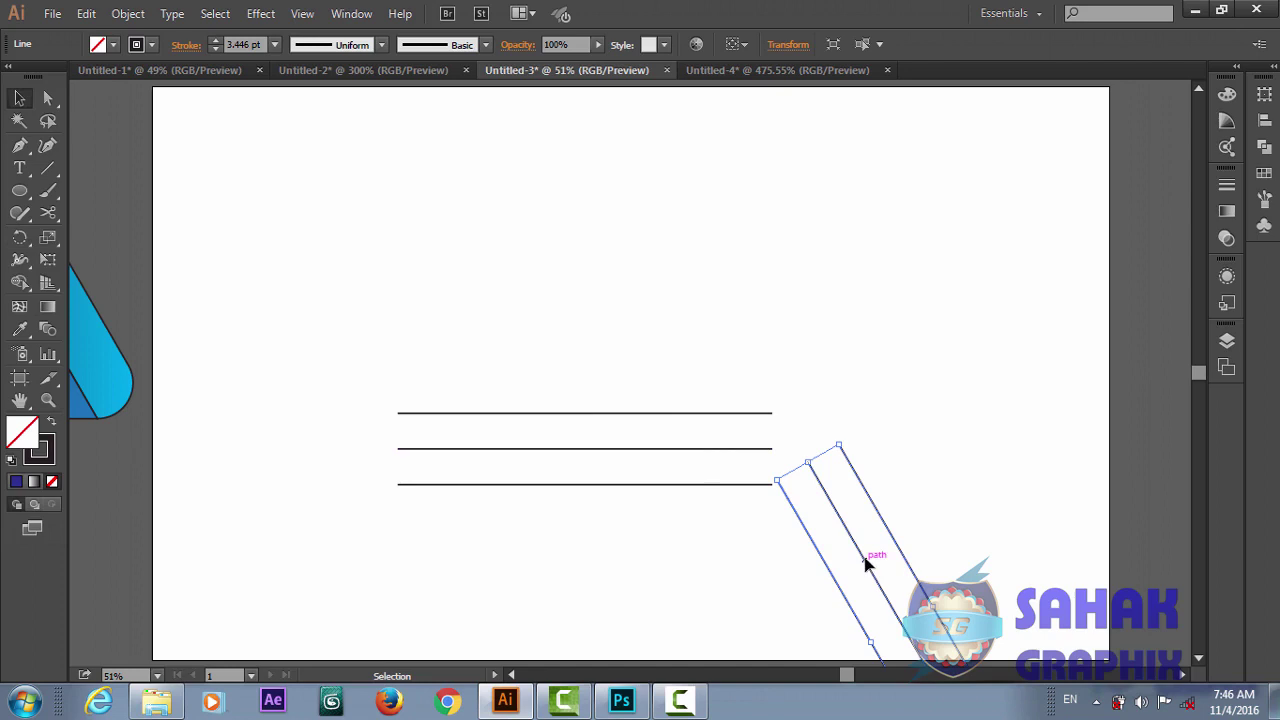
mouse_move(816, 507)
left_mouse_down()
mouse_move(612, 310)
mouse_move(606, 281)
left_mouse_up()
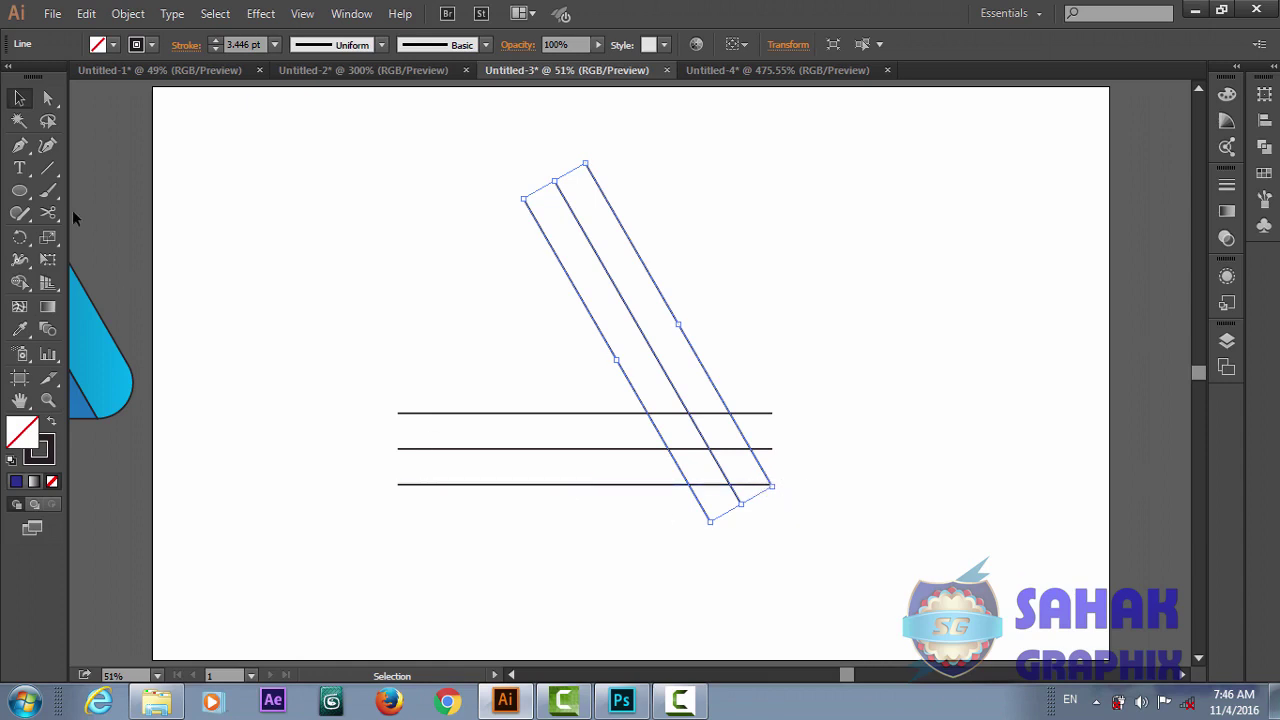
Step: Make a copy of the horizontal lines rotated -120° about their left end
left_click(424, 413)
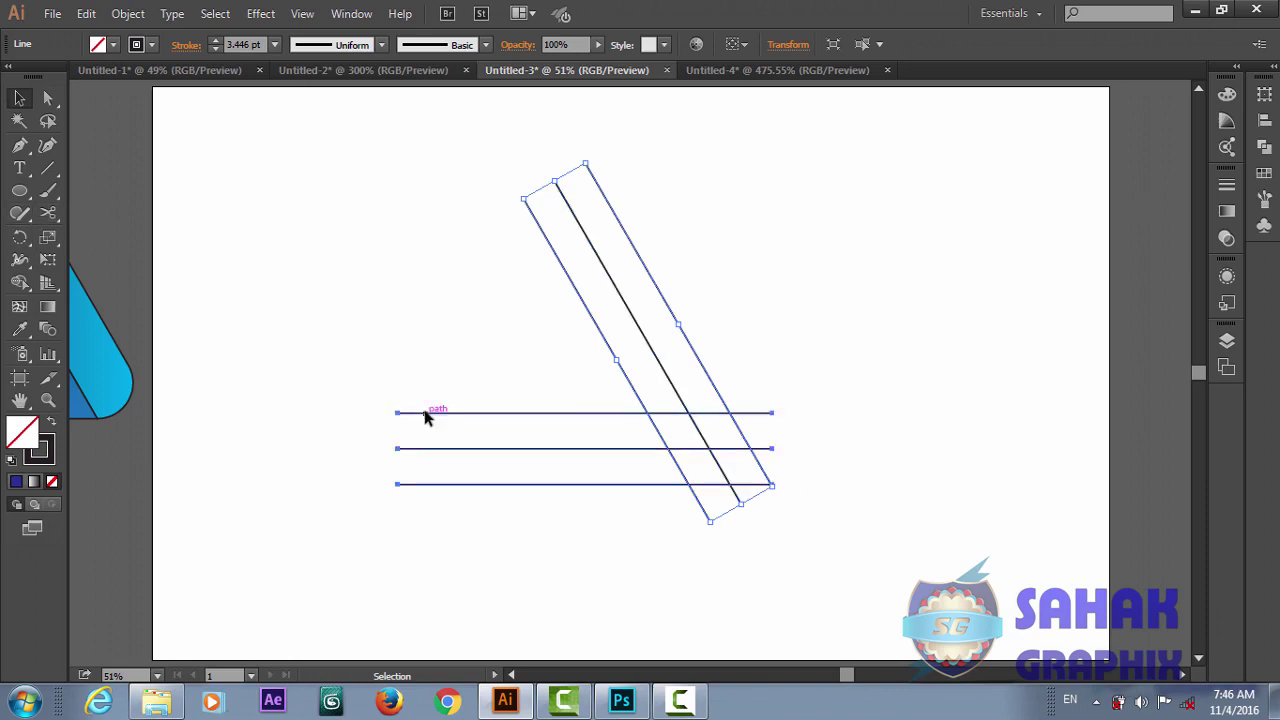
left_click(23, 240)
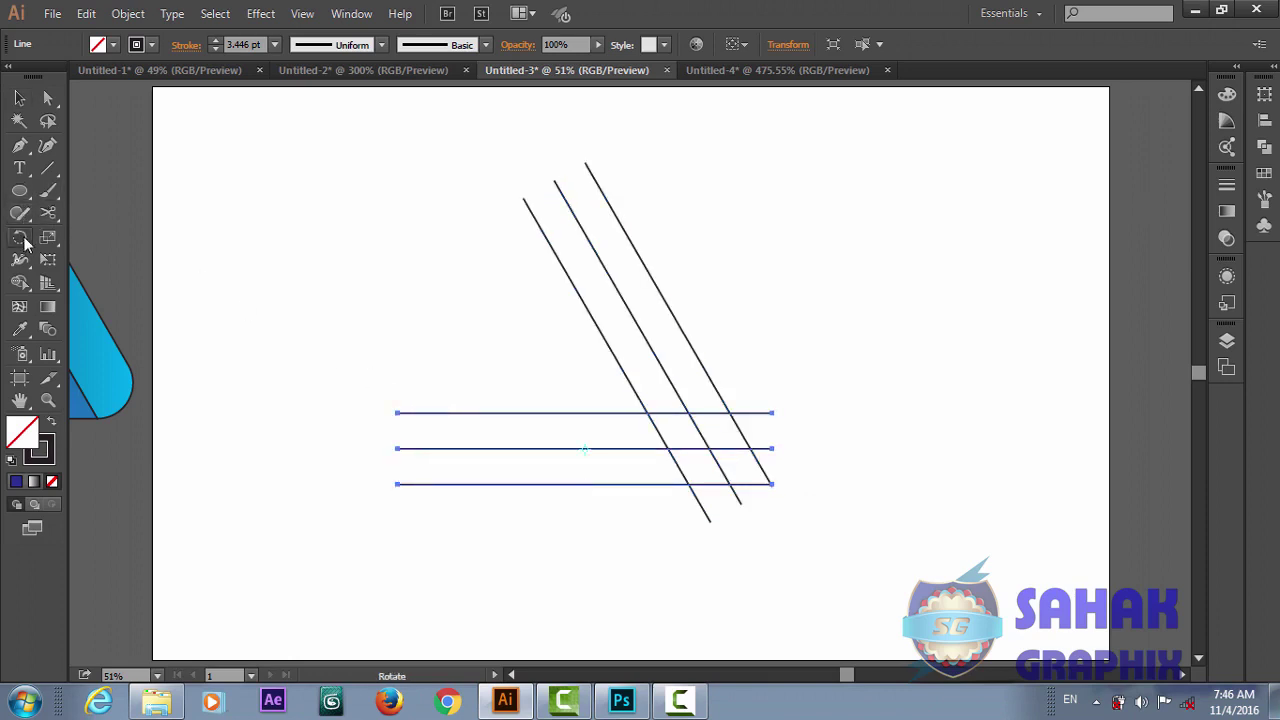
left_click(504, 432, "alt")
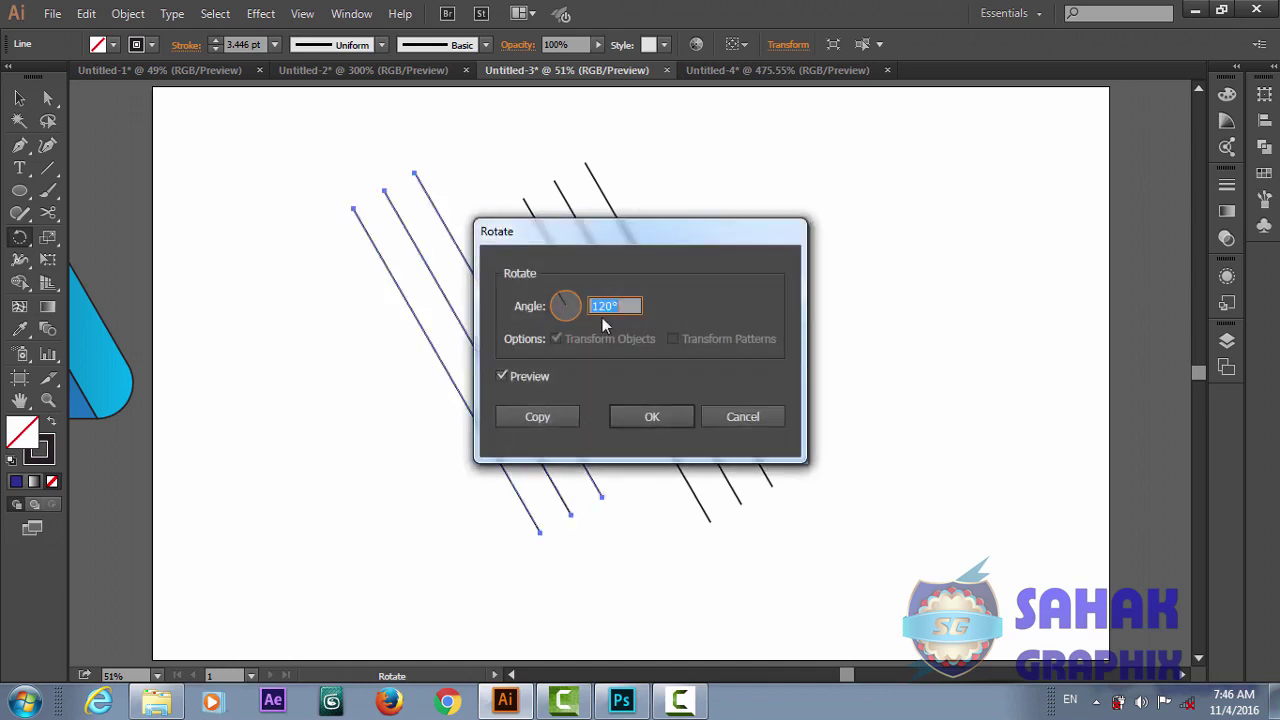
left_click(594, 305)
type("-")
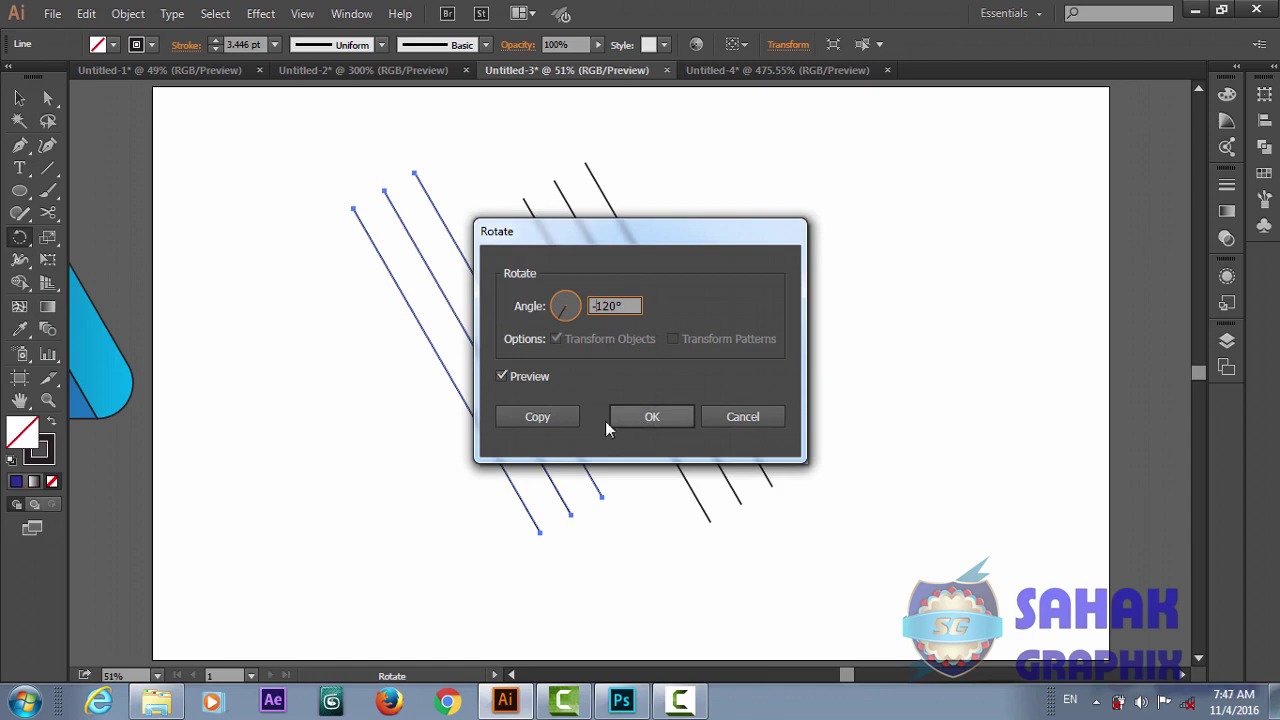
left_click(569, 417)
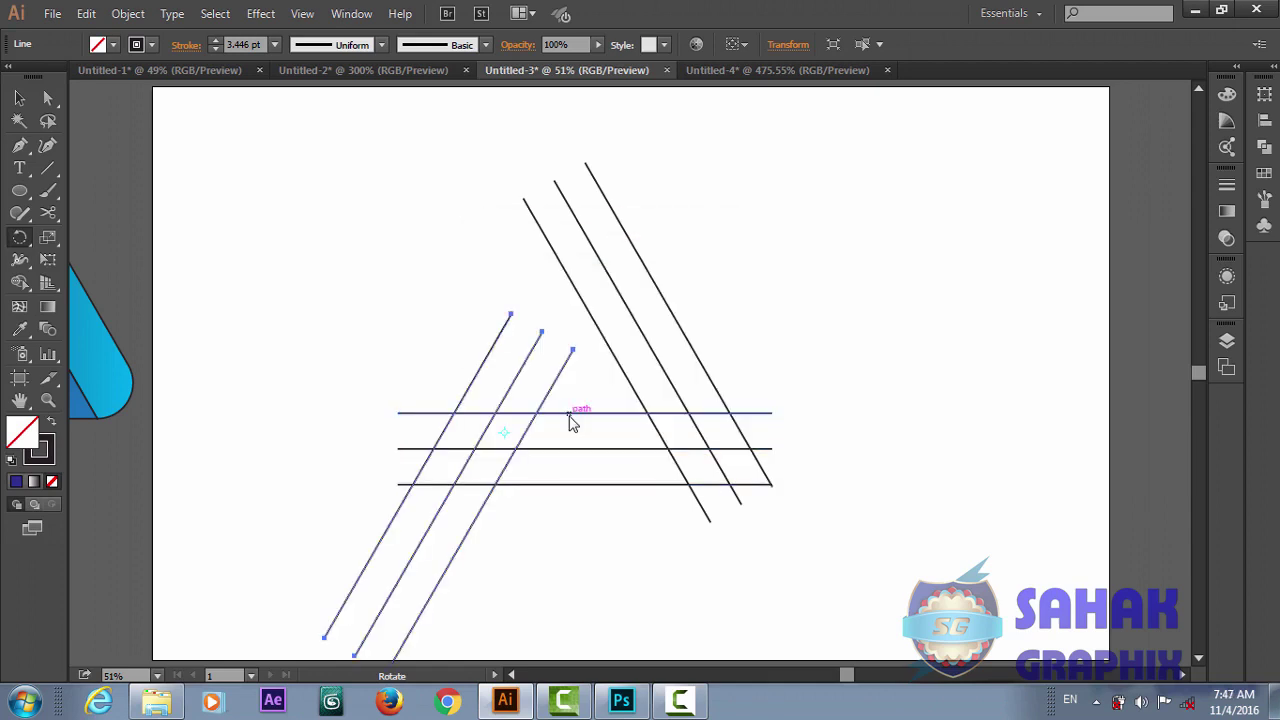
Step: Move the -120° copy up-right into place and select all the lines
key("v")
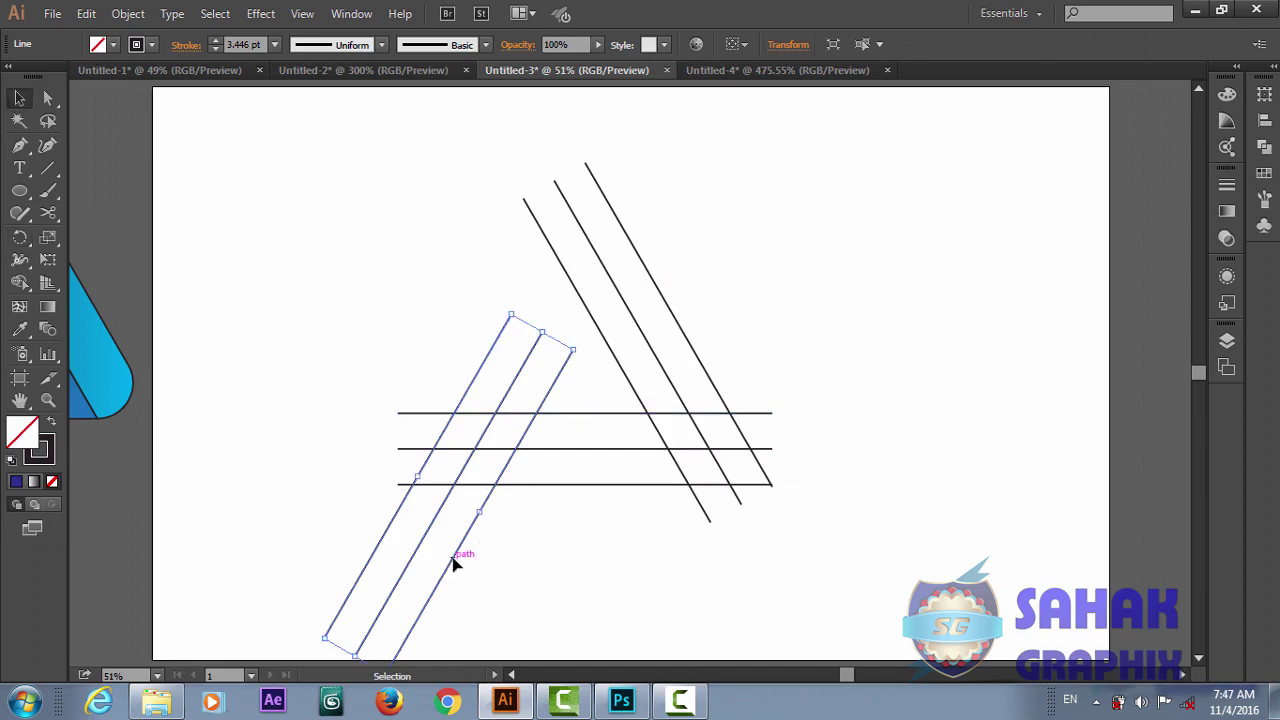
mouse_move(452, 572)
left_mouse_down()
mouse_move(505, 396)
mouse_move(481, 383)
mouse_move(526, 414)
left_mouse_up()
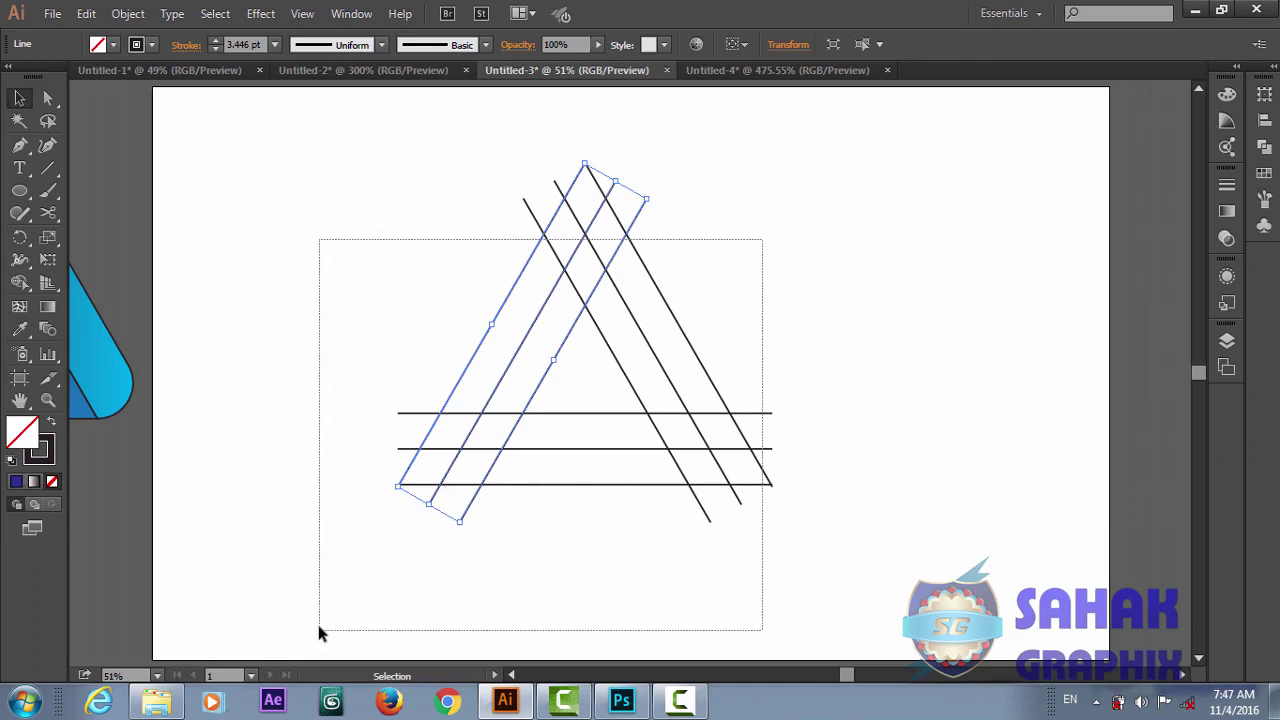
left_click_drag(760, 242, 317, 625)
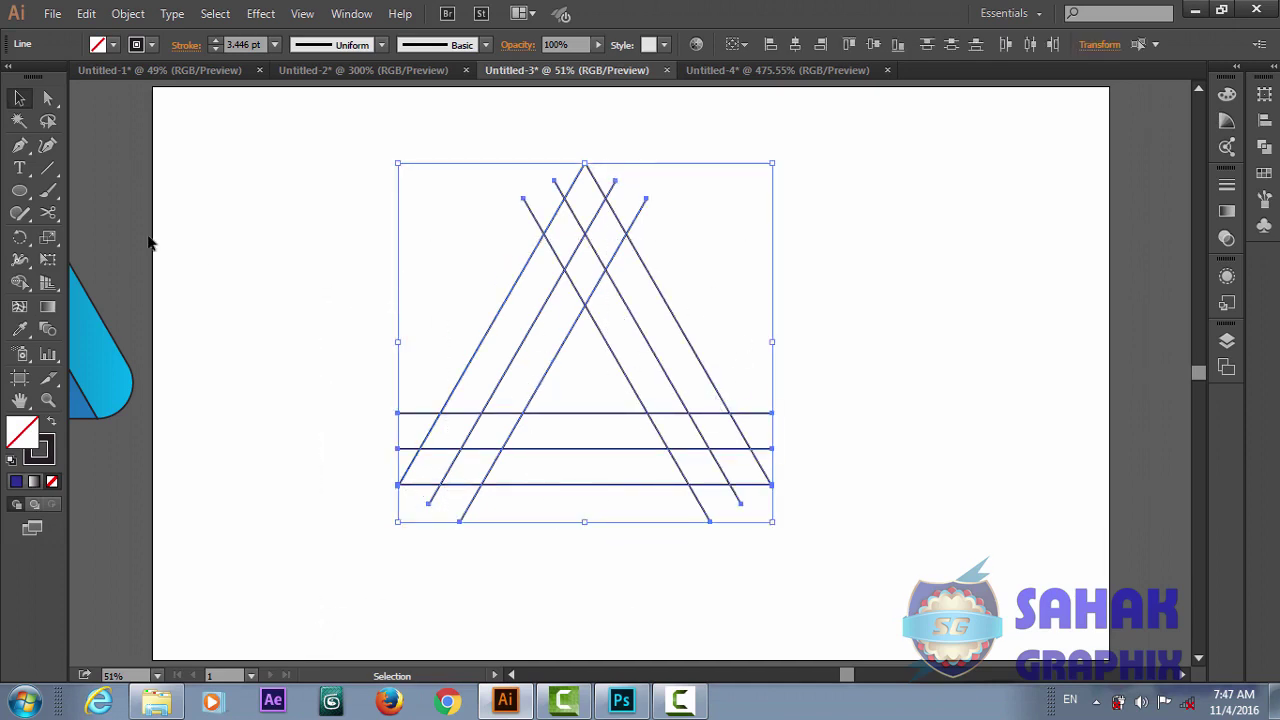
Step: Set the fill of the selected triangle lines to CMYK Cyan
left_click(115, 46)
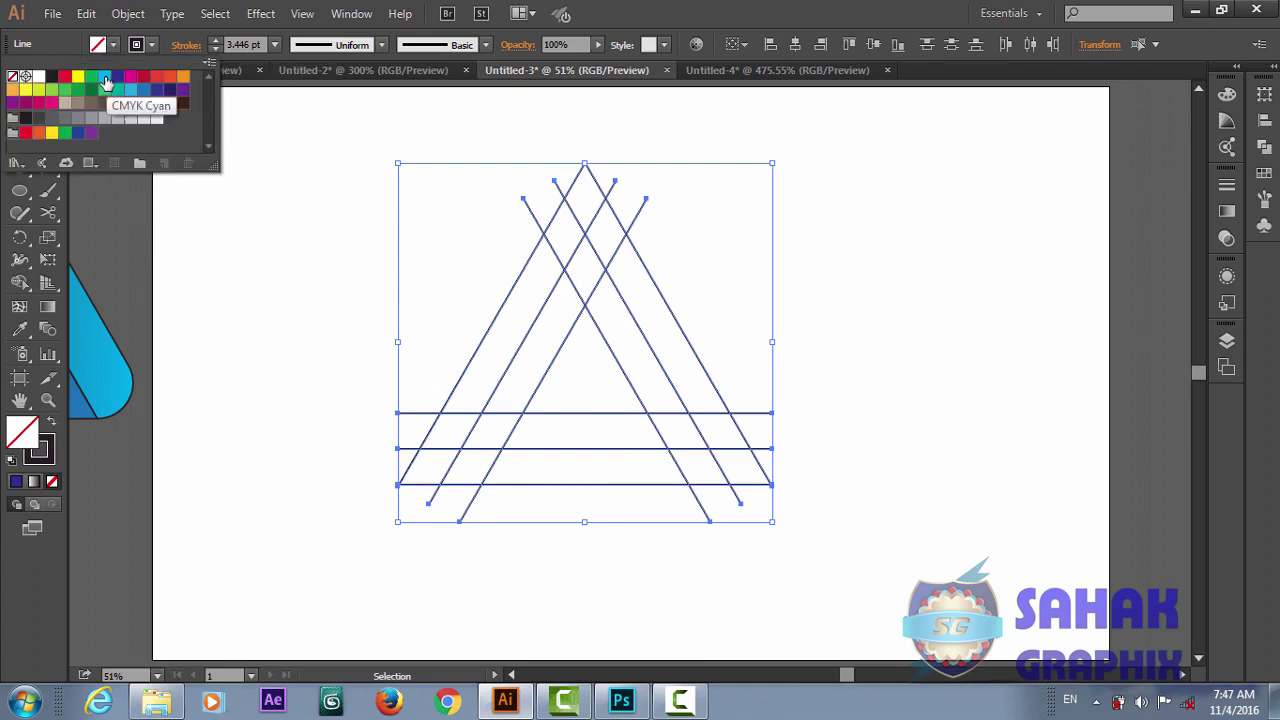
left_click(106, 80)
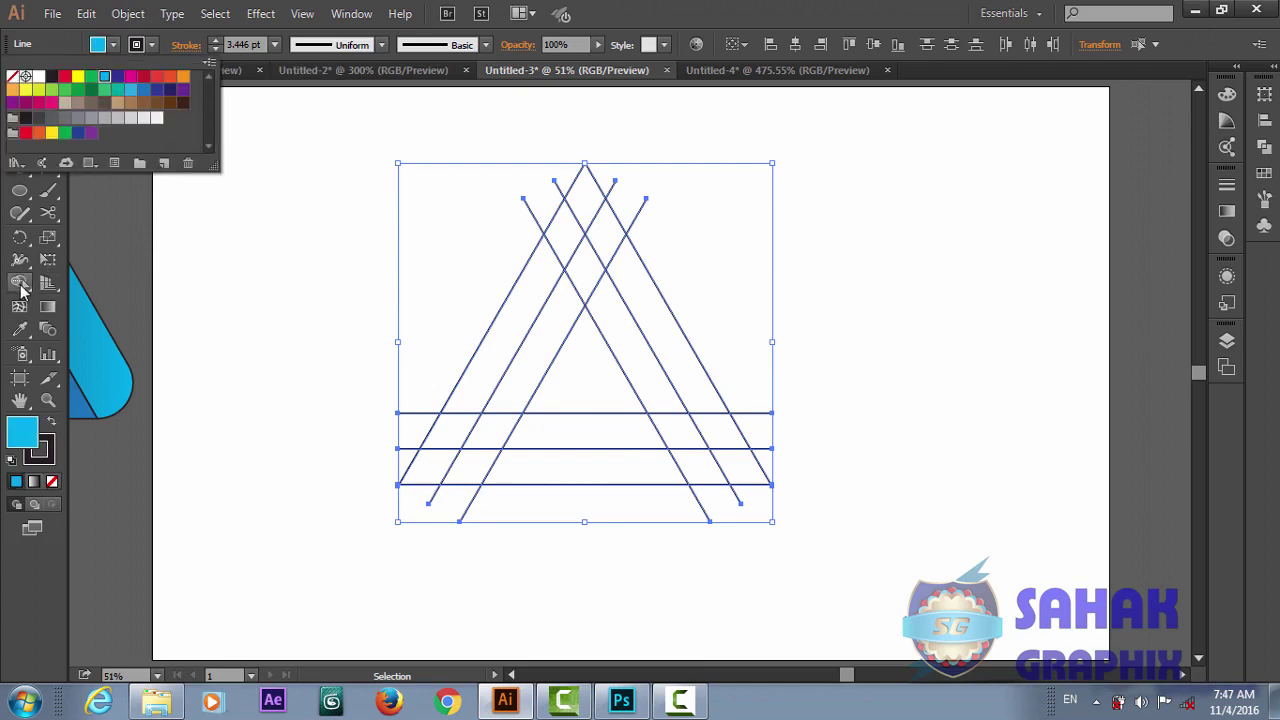
left_click(222, 286)
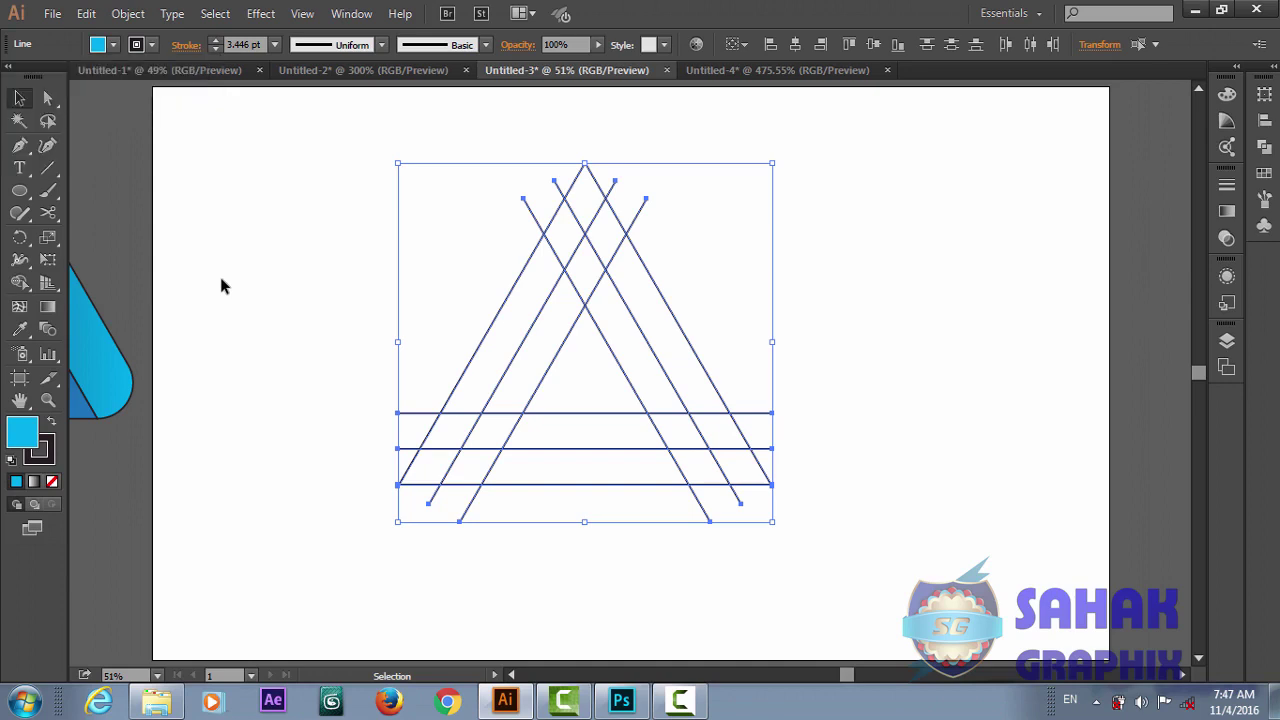
left_click(20, 283)
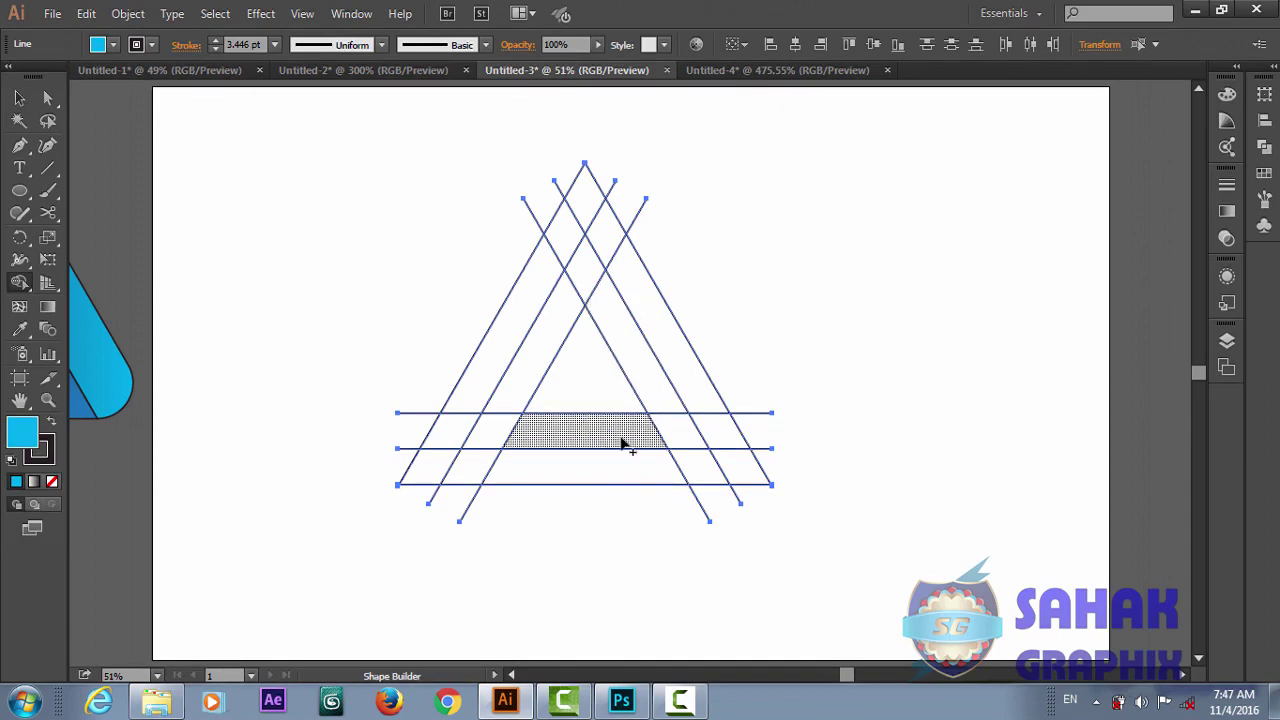
Step: Shape-build the crossing strips into three cyan bands: left-bottom, bottom-right, and the inner band
mouse_move(600, 443)
left_mouse_down()
mouse_move(456, 438)
mouse_move(584, 208)
left_mouse_up()
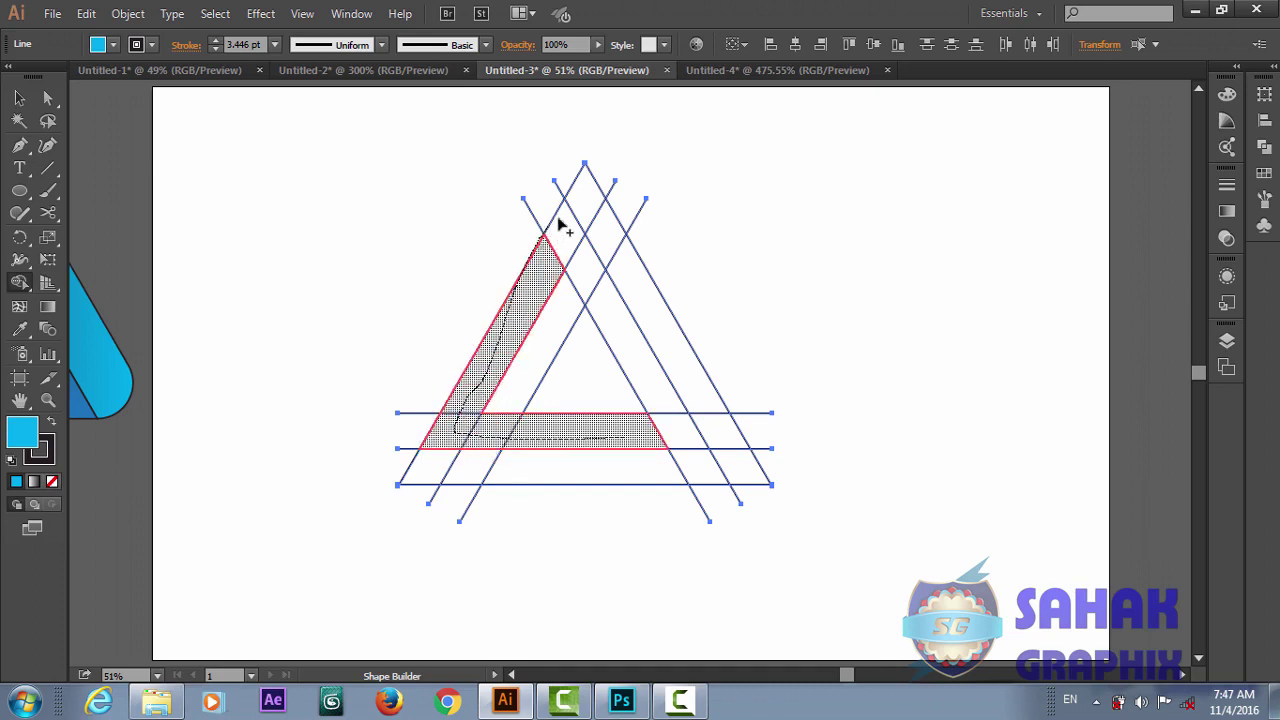
left_click_drag(584, 208, 548, 268)
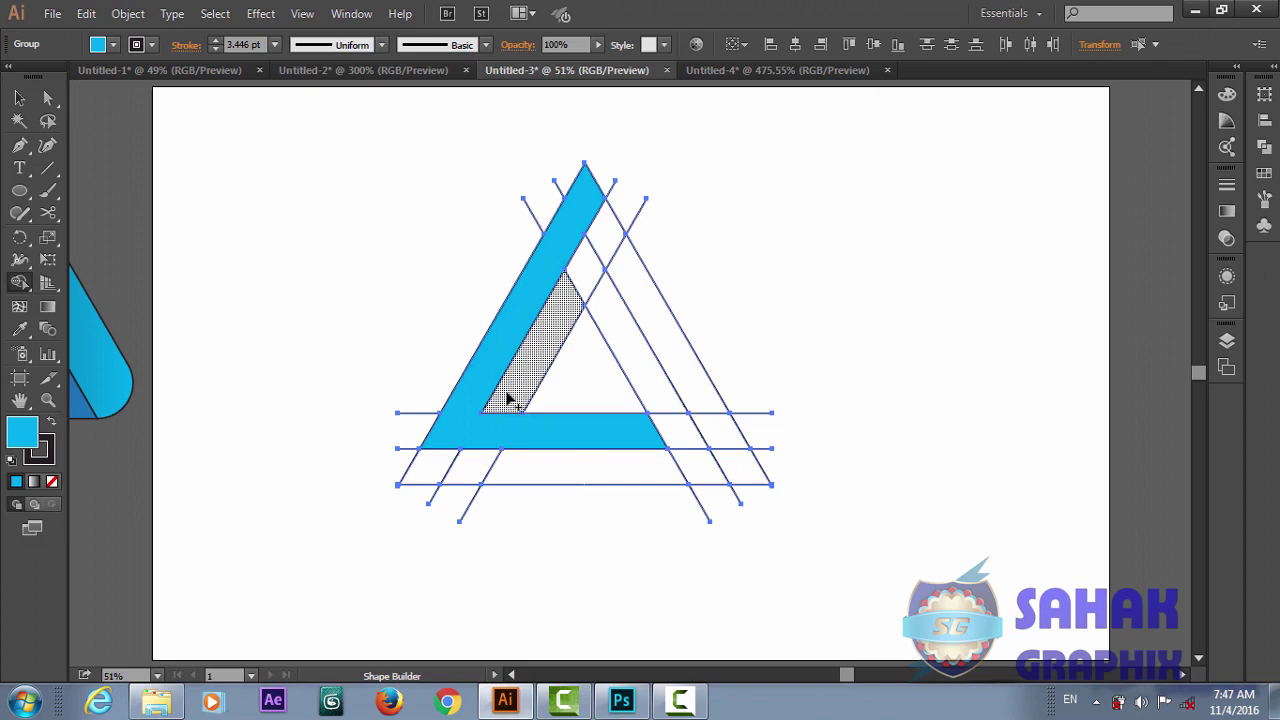
mouse_move(624, 337)
left_mouse_down()
mouse_move(686, 476)
mouse_move(450, 465)
left_mouse_up()
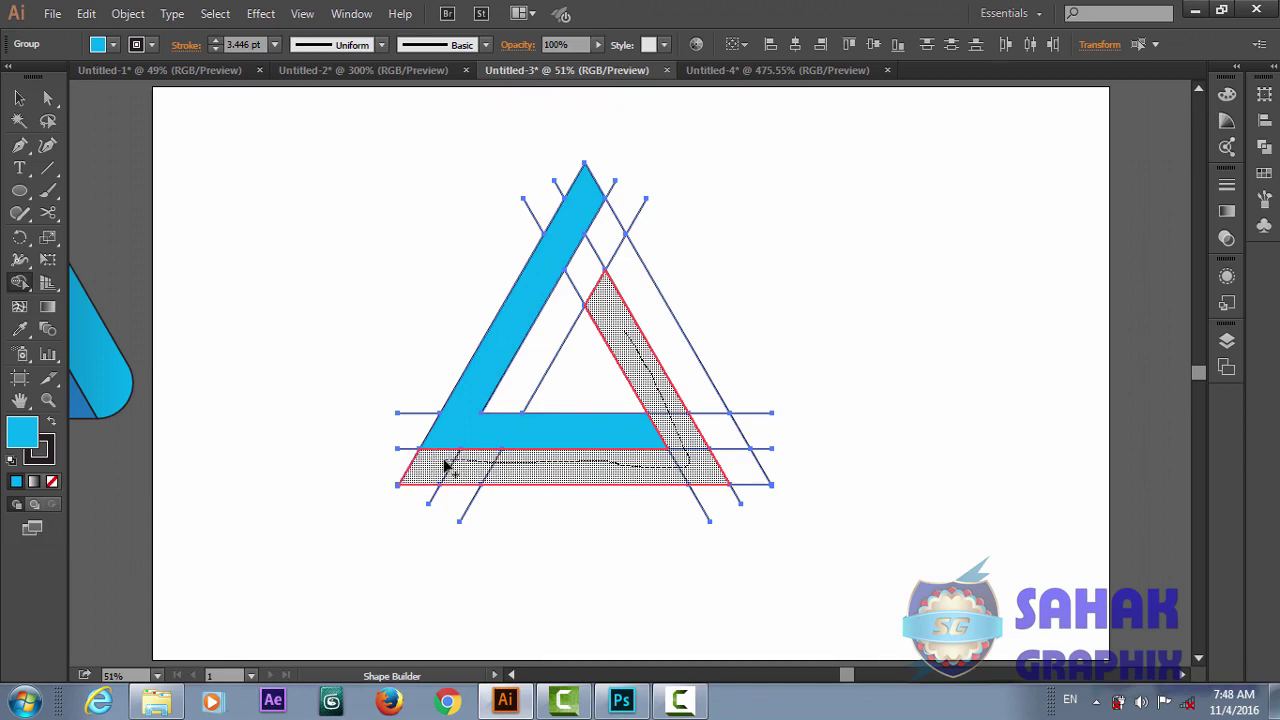
left_click_drag(449, 462, 448, 468)
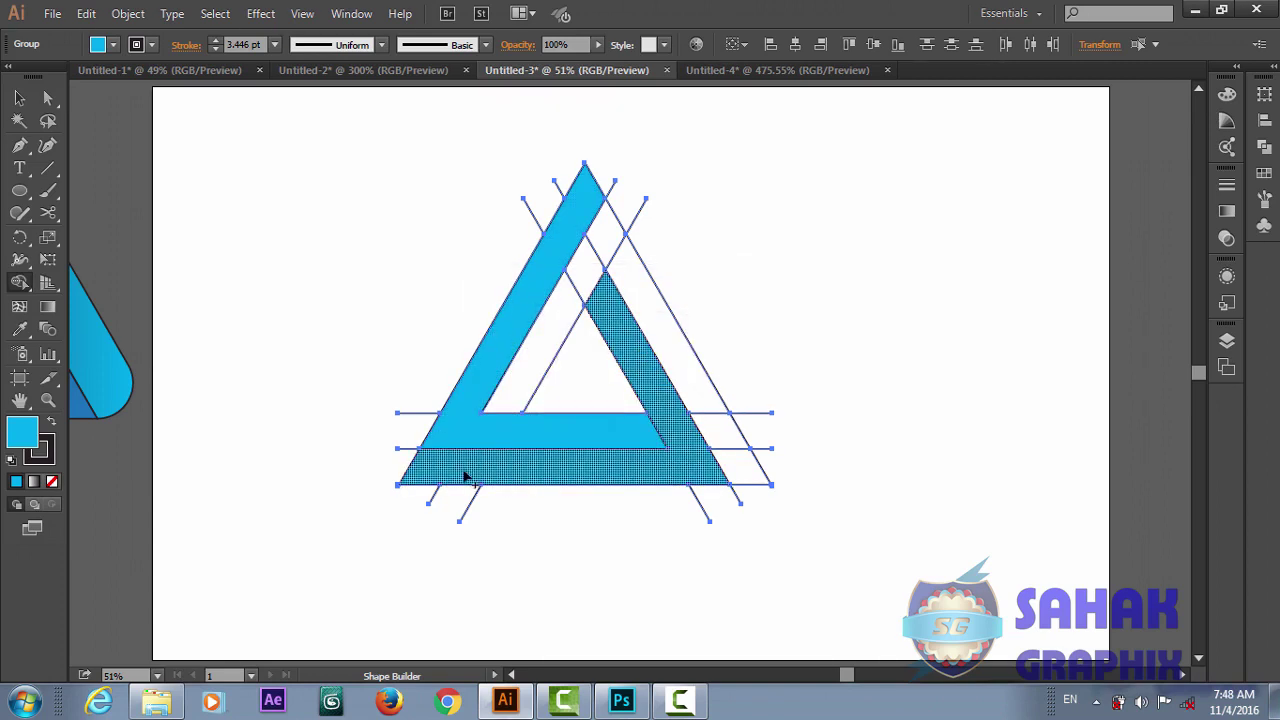
mouse_move(520, 376)
left_mouse_down()
mouse_move(599, 250)
mouse_move(738, 465)
mouse_move(737, 451)
left_mouse_up()
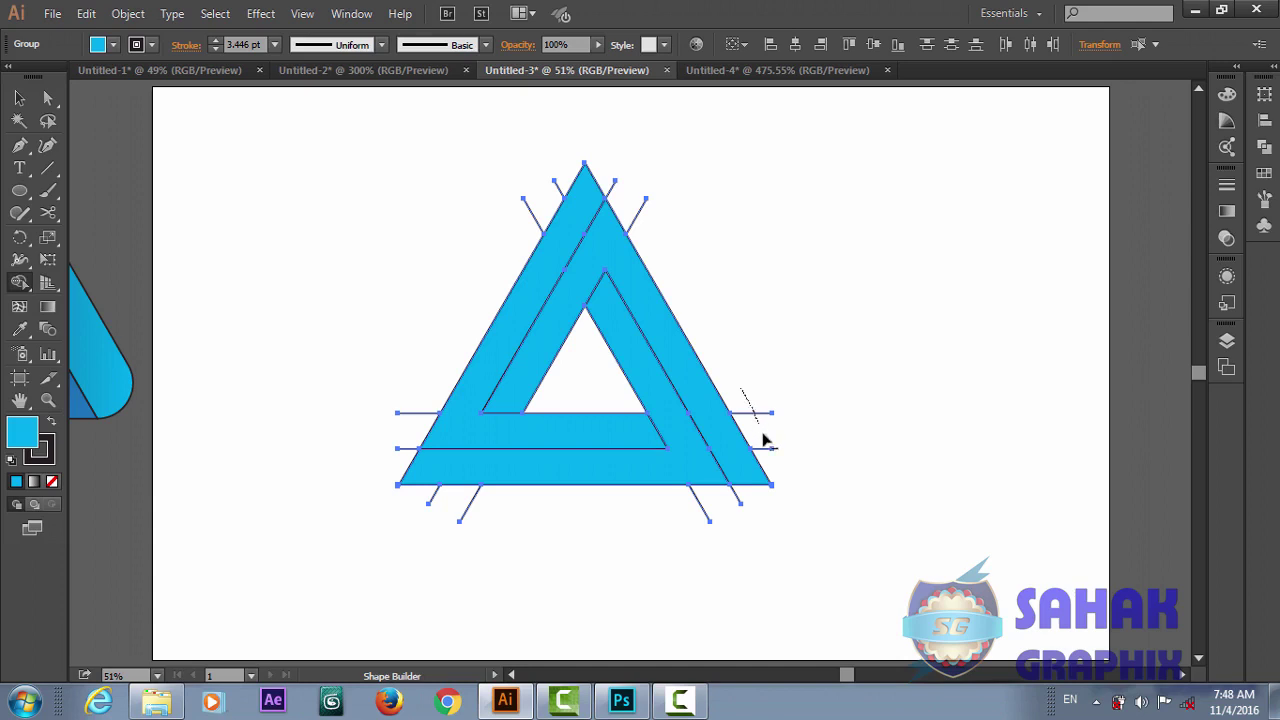
Step: Delete the line stubs at the right edge, both lower corners and both sides of the apex
left_click_drag(741, 393, 772, 455)
left_click_drag(748, 503, 688, 508, "alt")
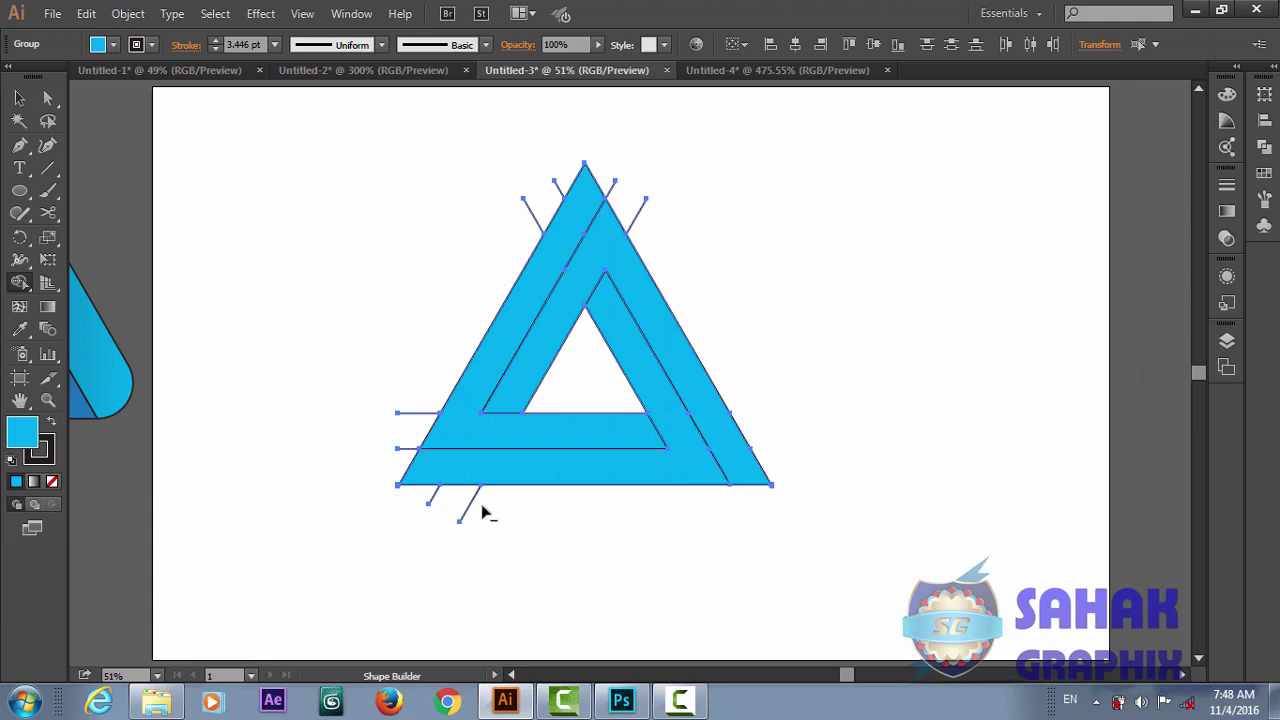
left_click_drag(488, 514, 414, 505, "alt")
left_click_drag(432, 404, 405, 463, "alt")
left_click_drag(566, 172, 529, 231, "alt")
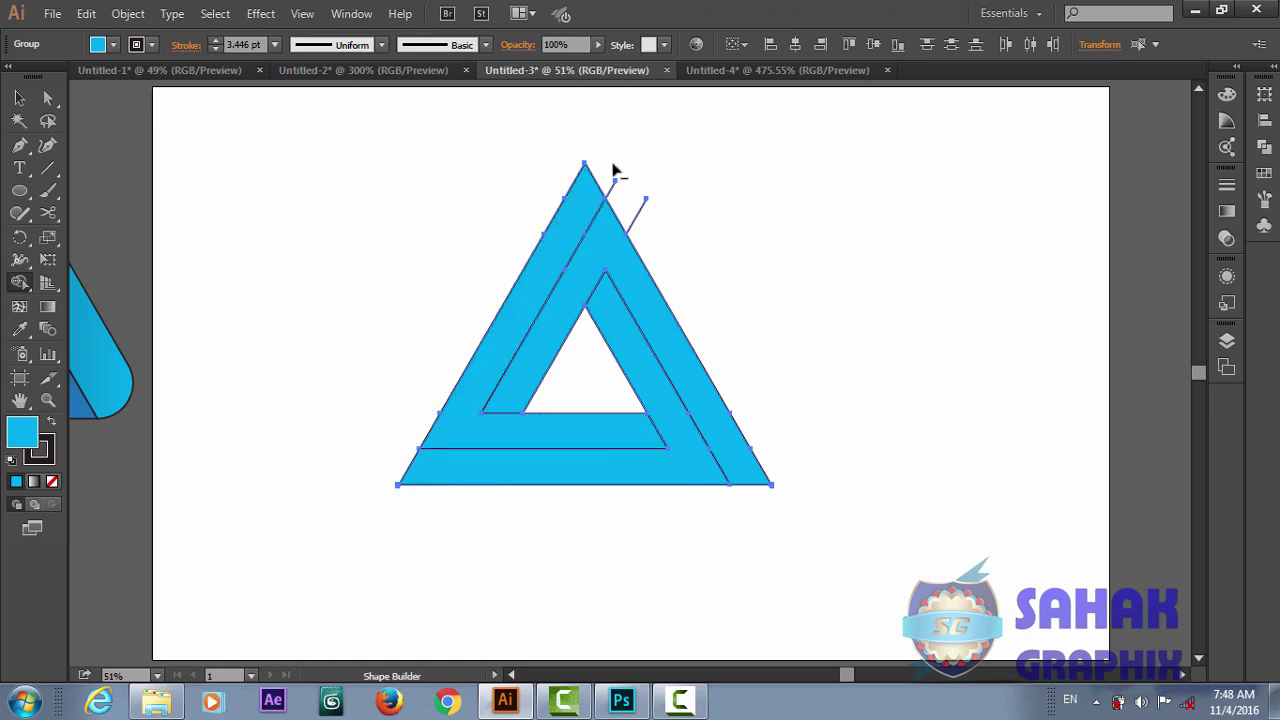
left_click_drag(606, 176, 650, 228, "alt")
Step: Deselect, then select the triangle group with the Selection tool
key("v")
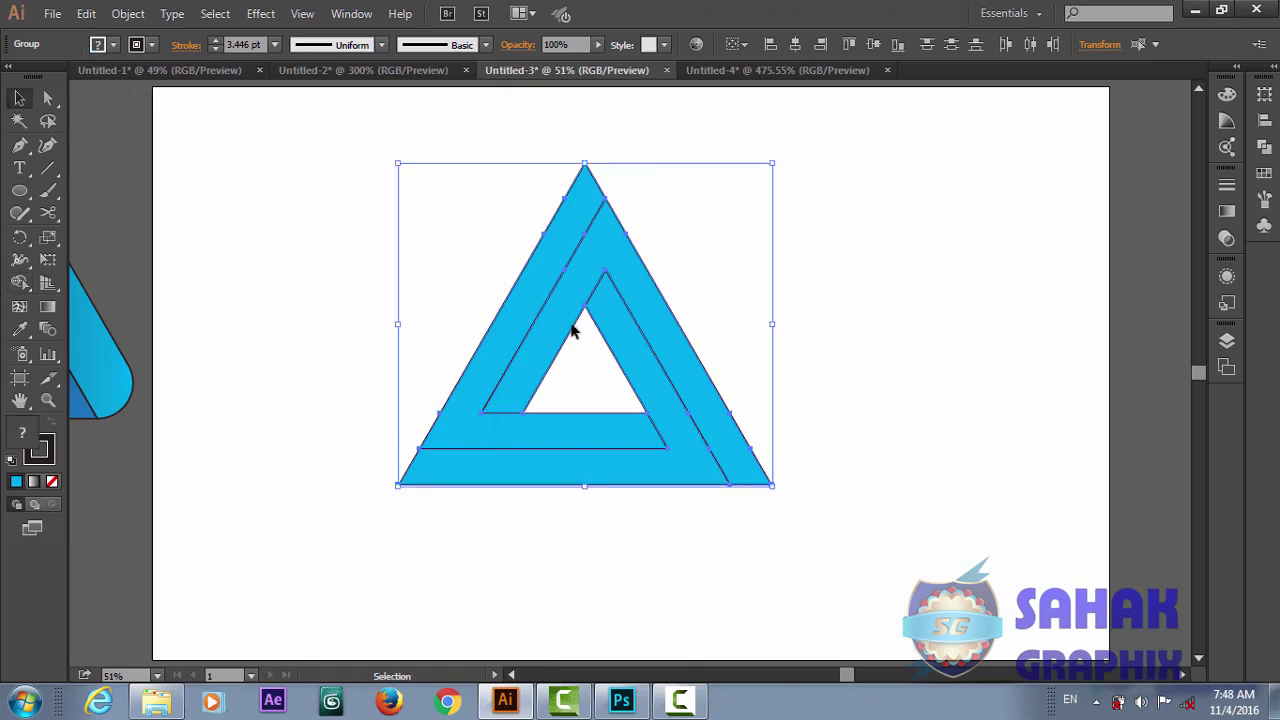
left_click(342, 273)
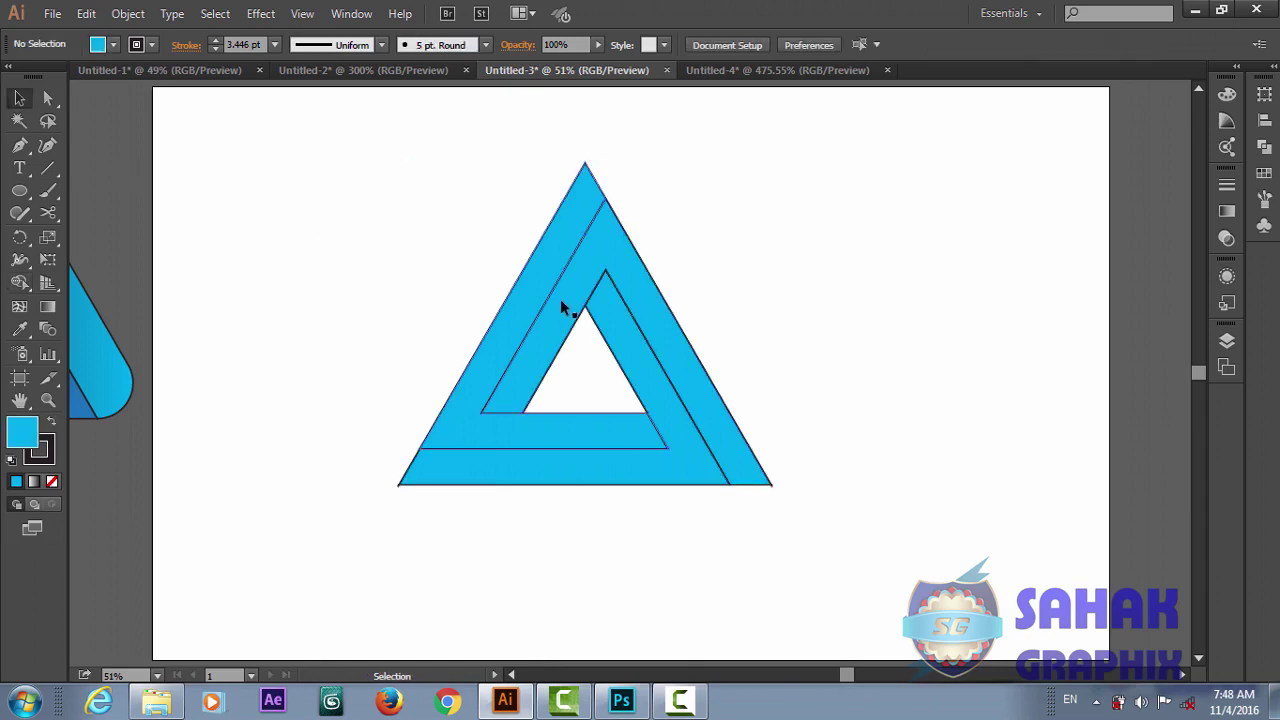
left_click(530, 310)
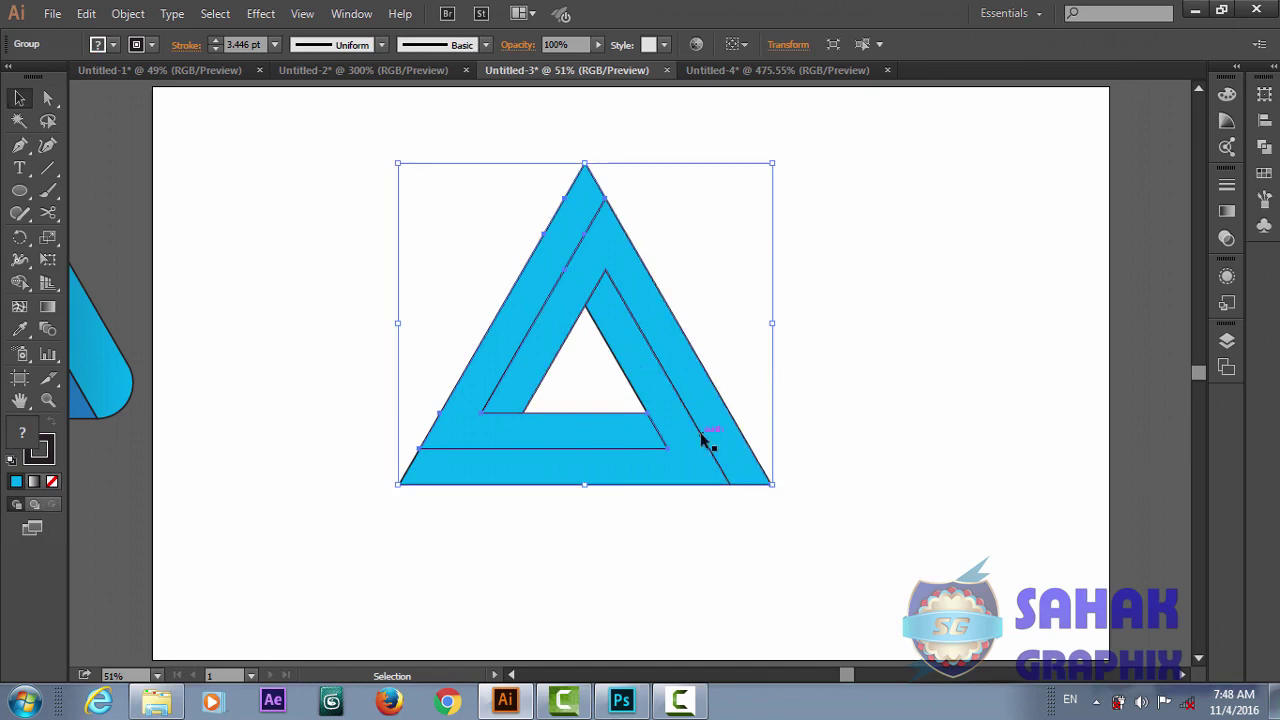
Step: Select the triangle's anchors with Direct Selection and round its top corner
left_click_drag(666, 206, 437, 578)
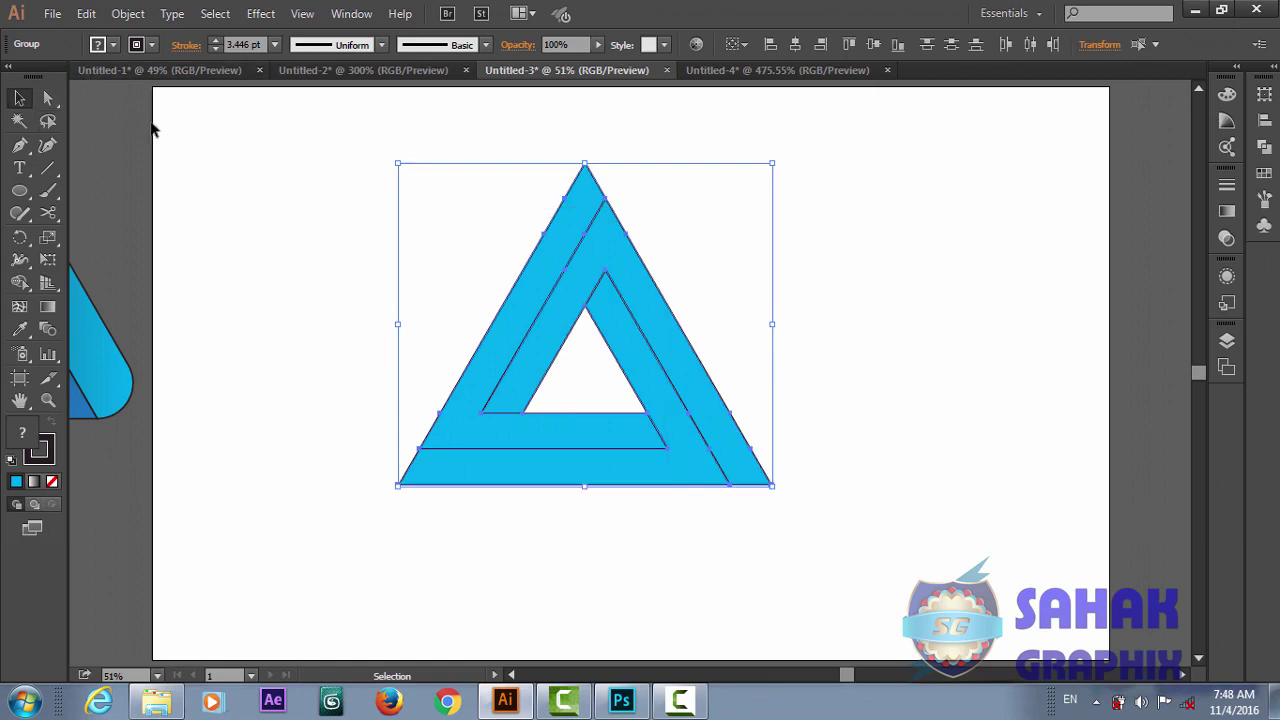
left_click(52, 97)
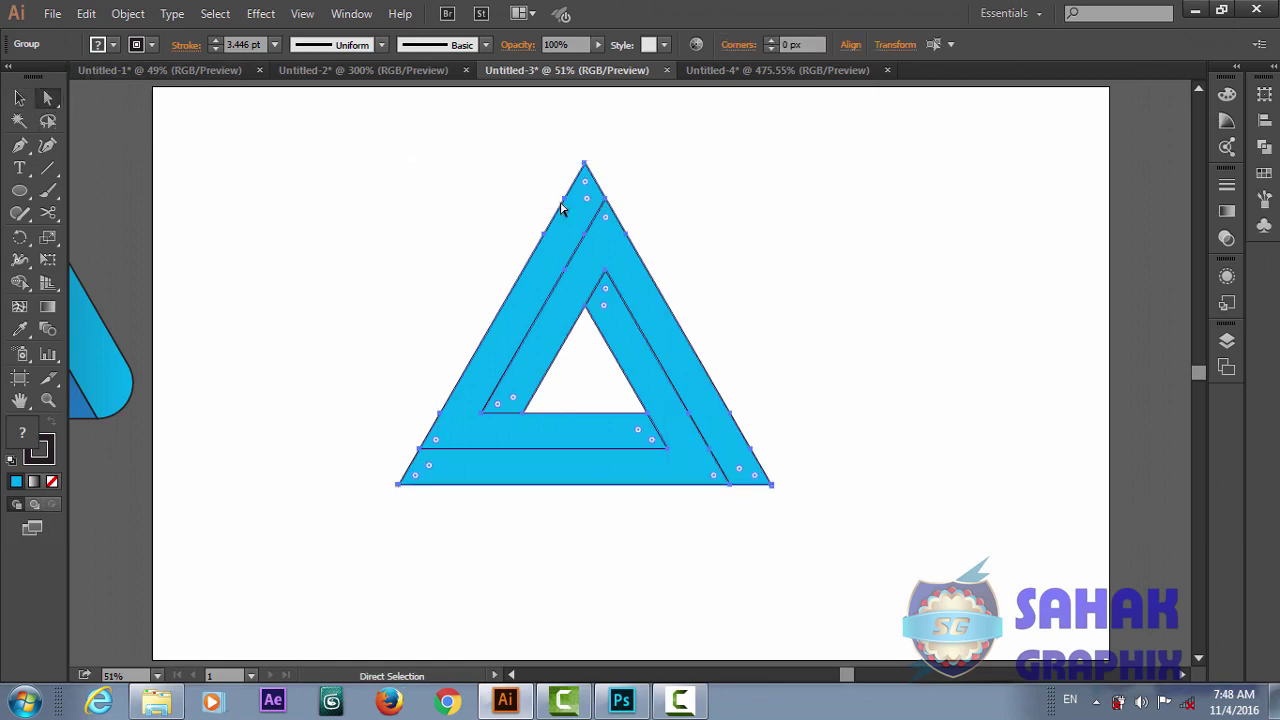
left_click(634, 189)
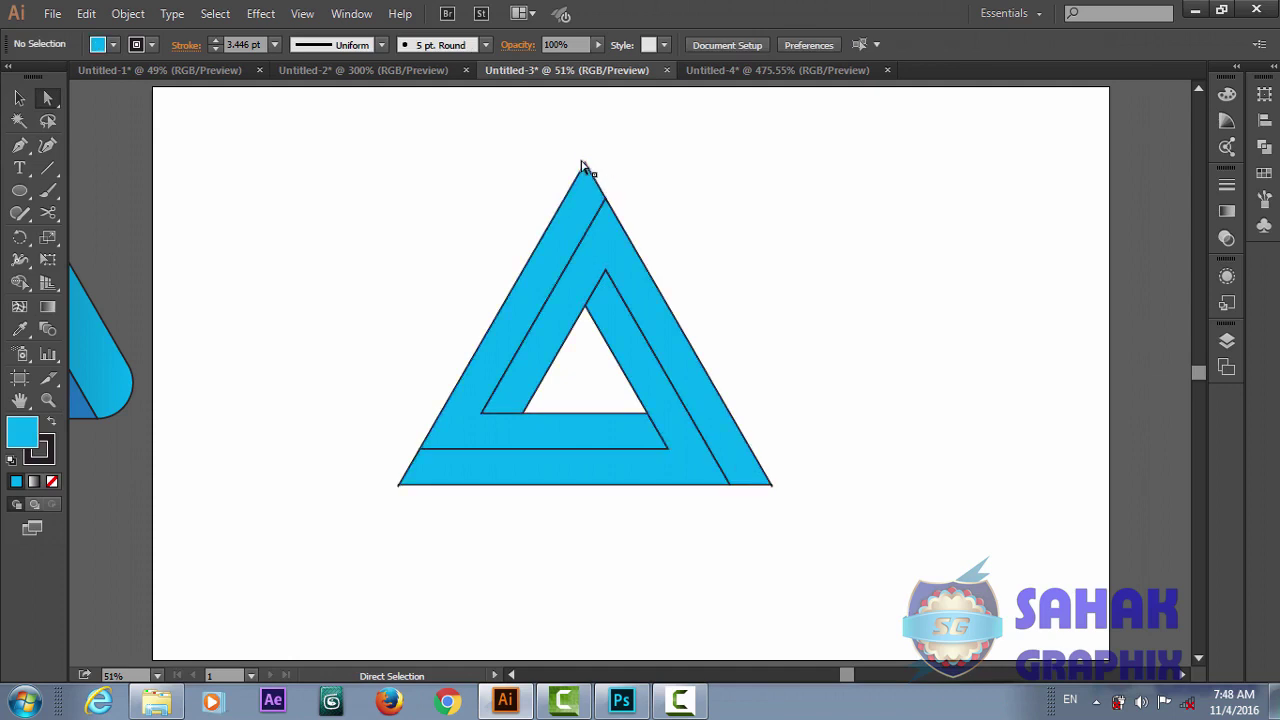
left_click(585, 162)
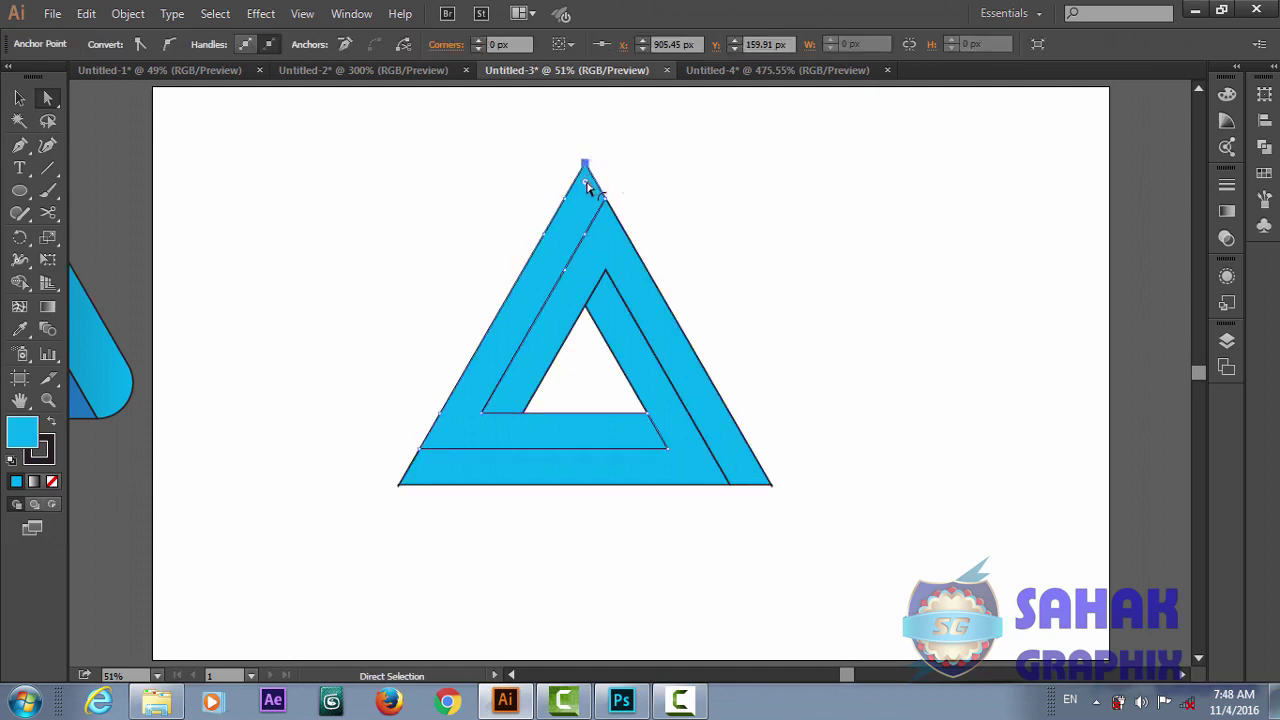
left_click_drag(587, 185, 586, 250)
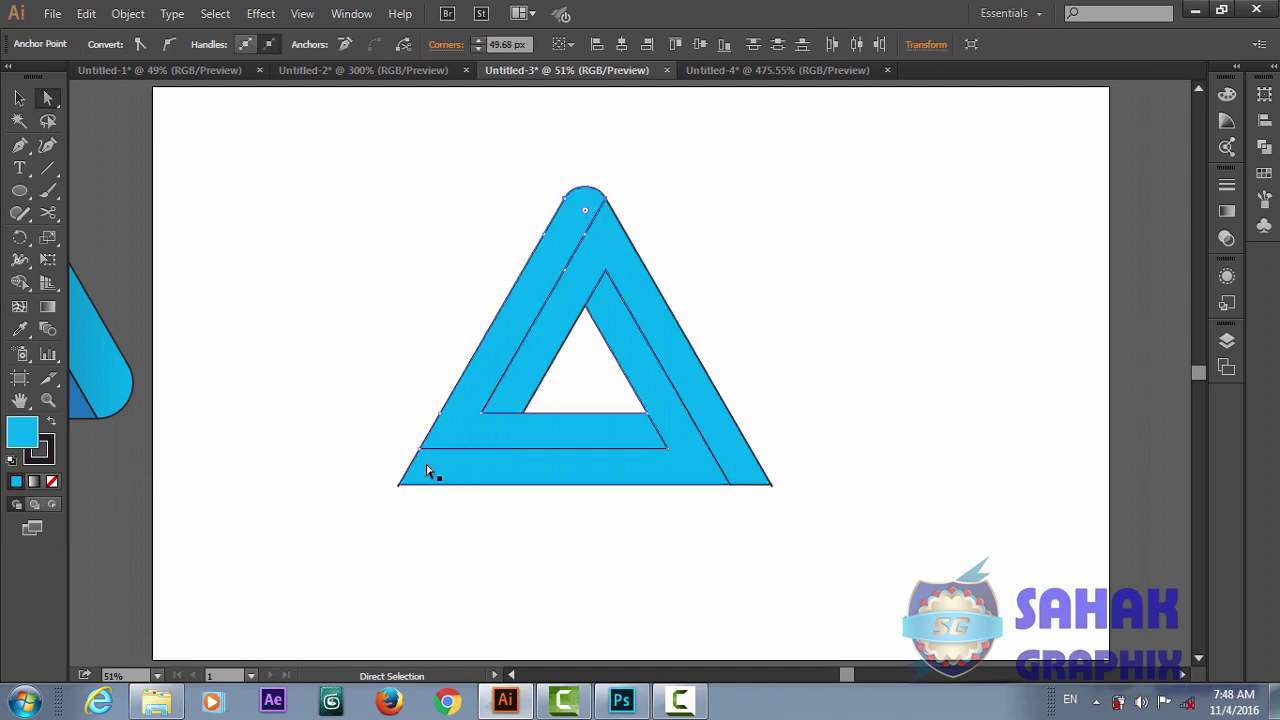
Step: Round the bottom-left and bottom-right corners to 49.67 px, then select the stray point at left
left_click(400, 485)
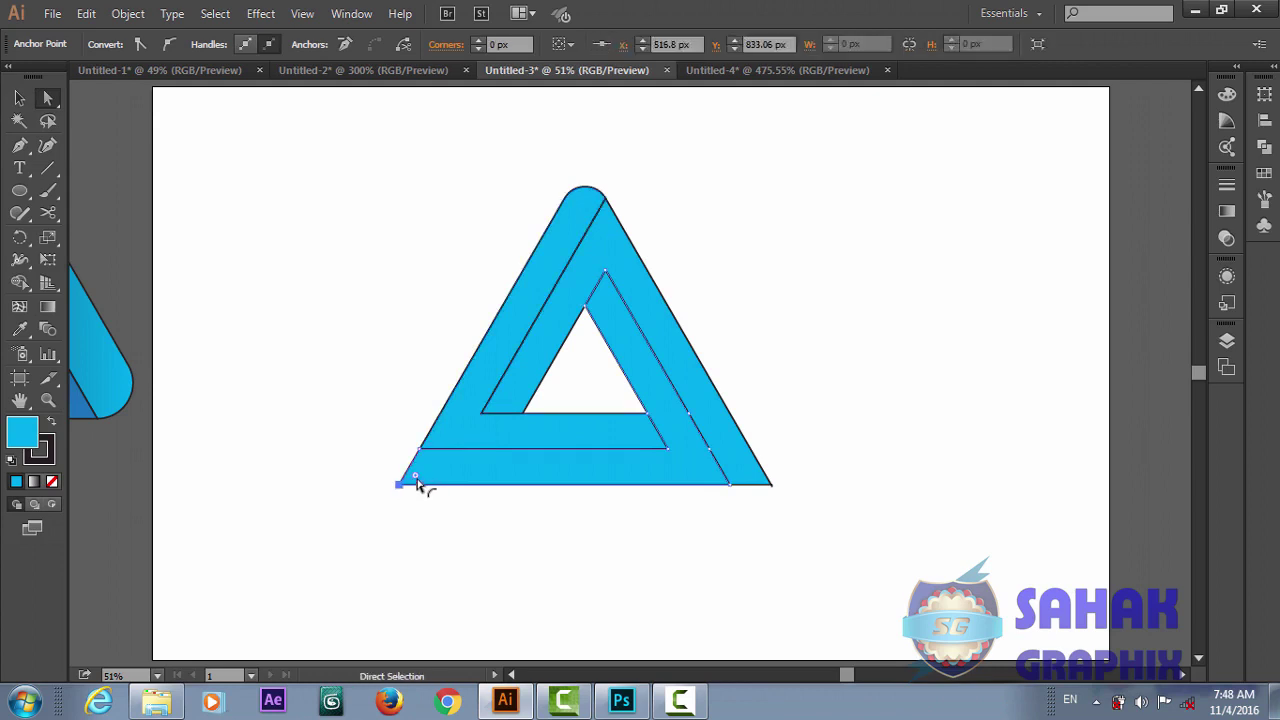
left_click_drag(418, 480, 470, 462)
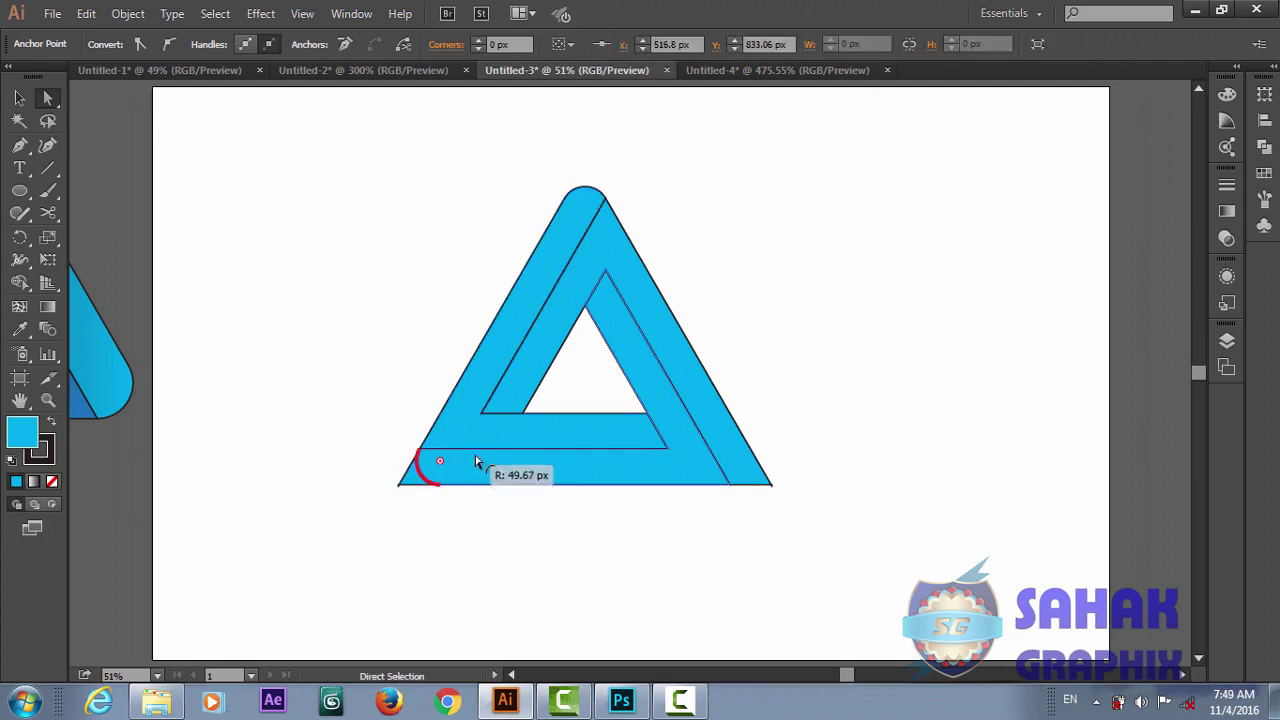
left_click(771, 485)
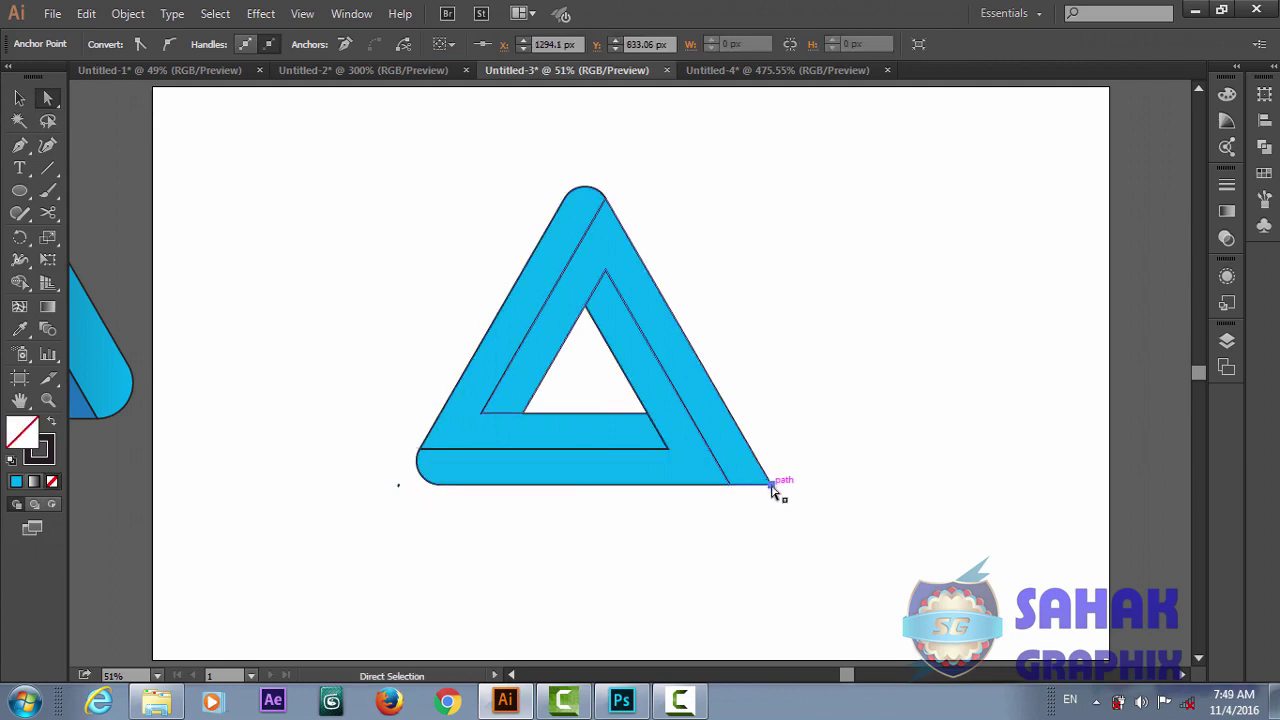
left_click_drag(771, 485, 697, 437)
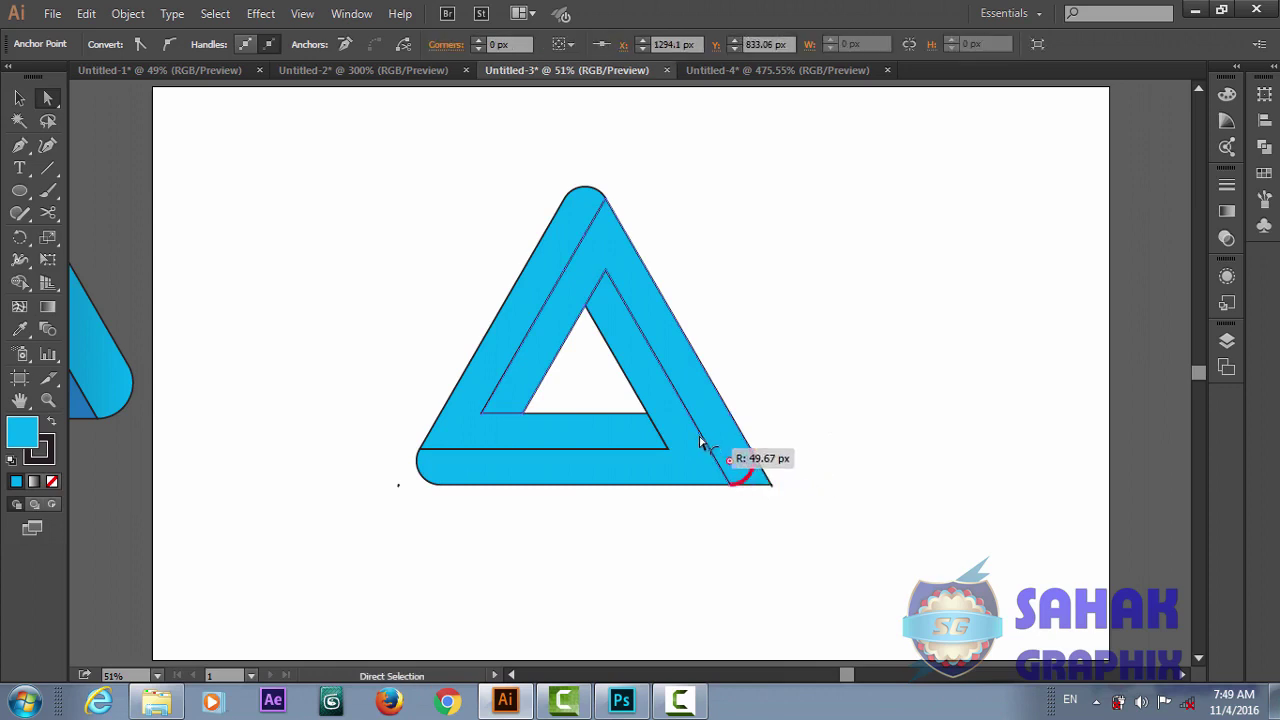
left_click(757, 503)
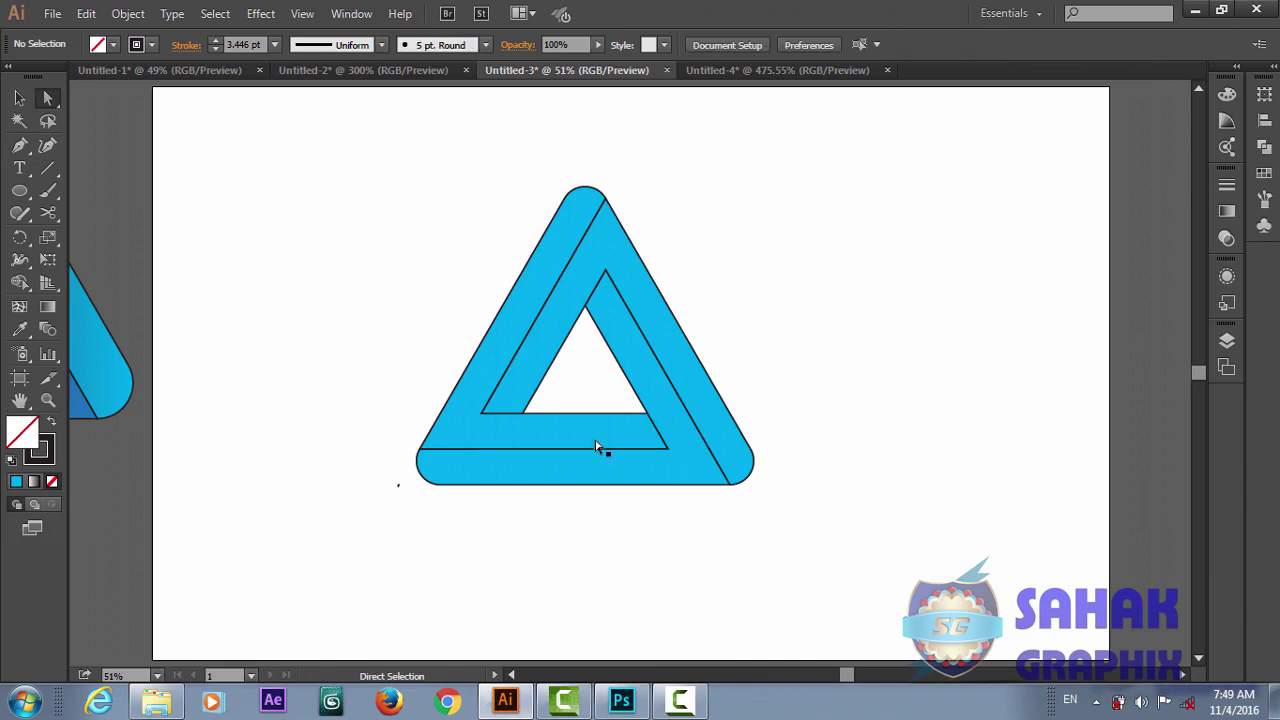
left_click_drag(383, 471, 410, 509)
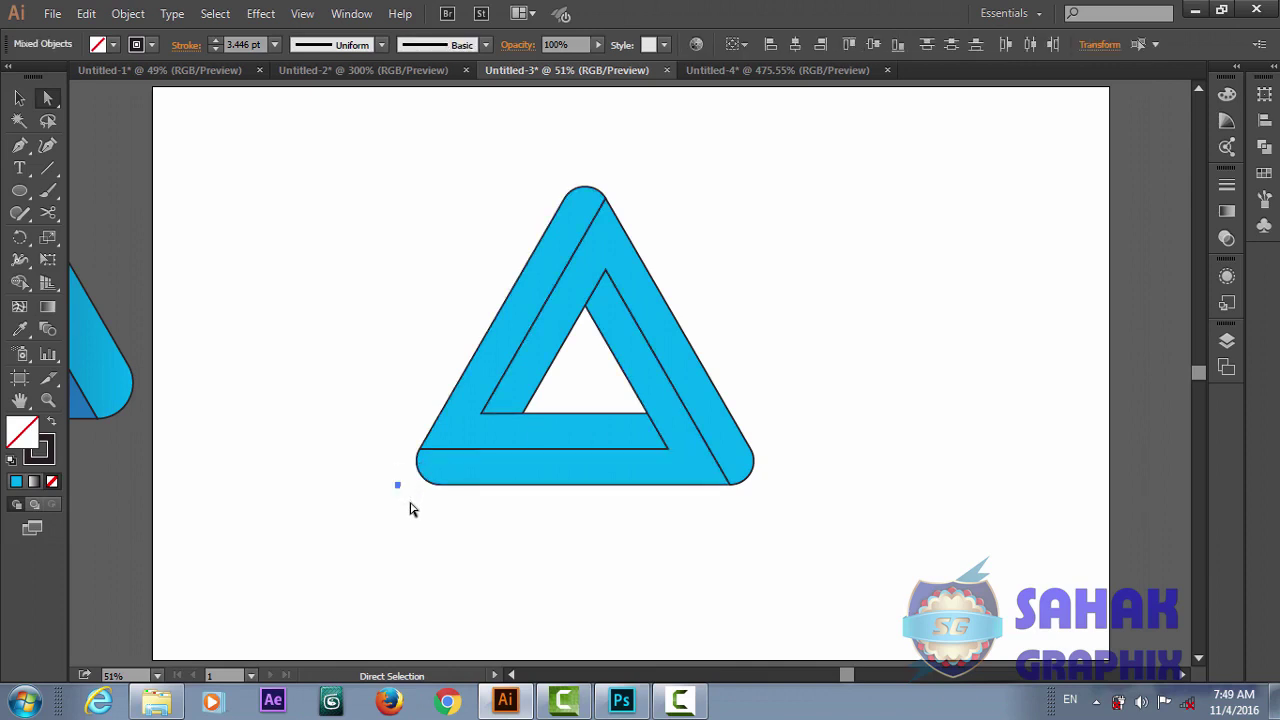
Step: Delete the stray point and zoom in around the triangle
key("Delete")
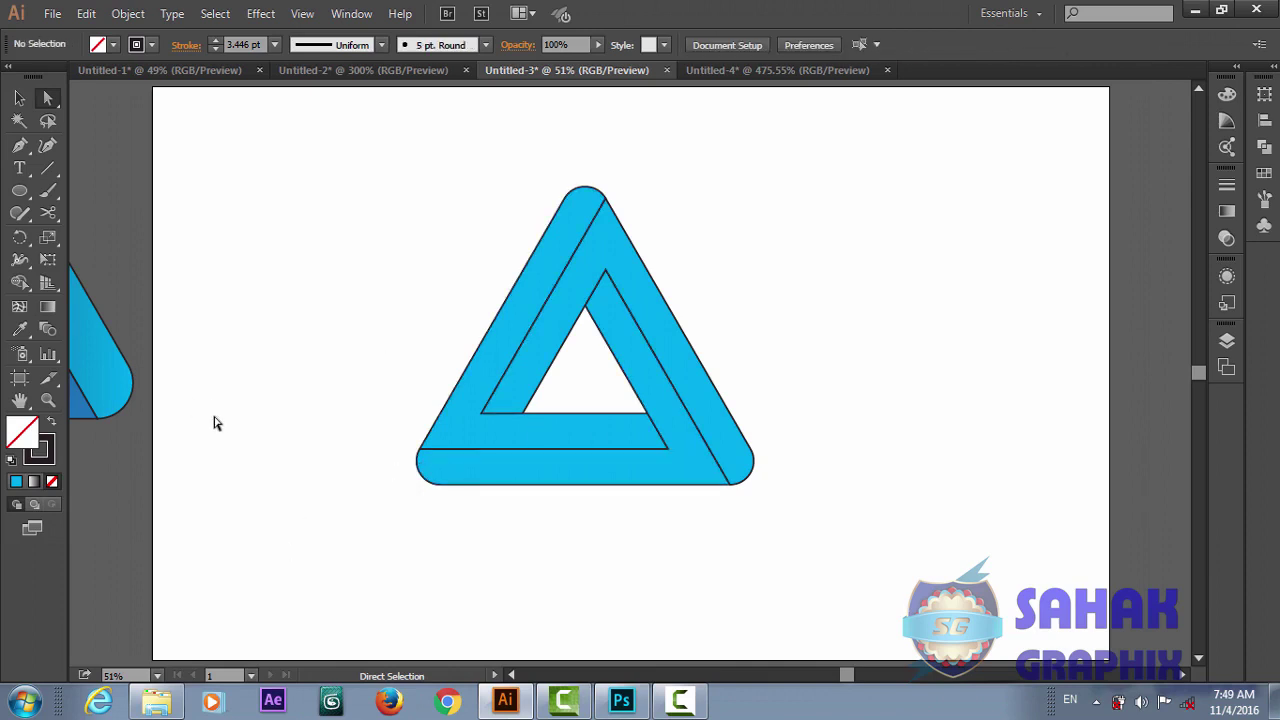
key("z")
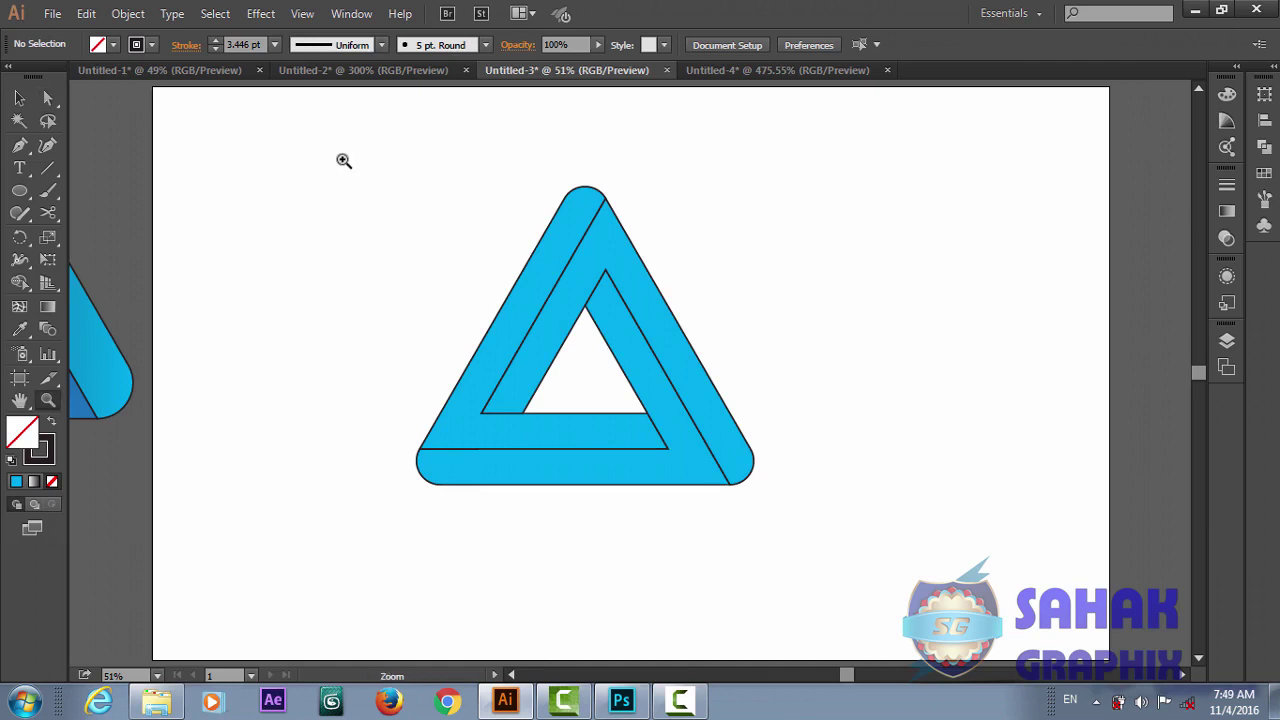
mouse_move(343, 160)
left_mouse_down()
mouse_move(829, 566)
mouse_move(854, 557)
left_mouse_up()
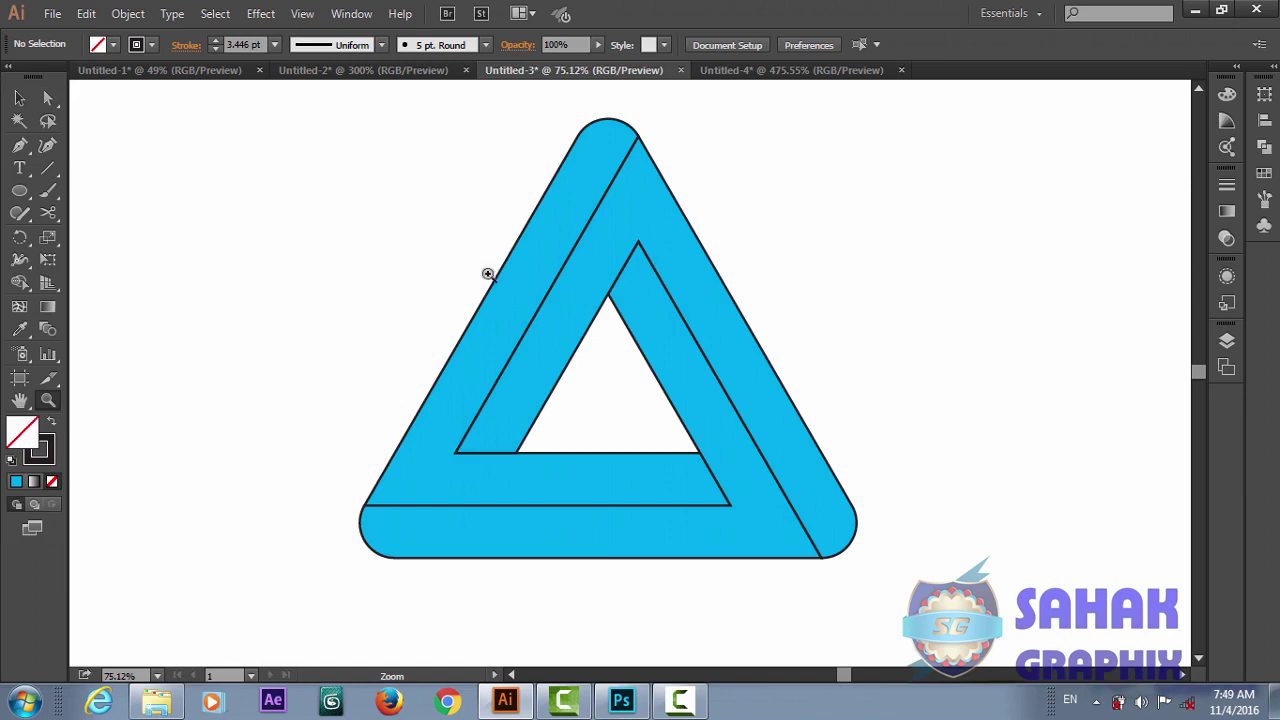
Step: Select the triangle group and set its stroke weight to 1 pt
key("v")
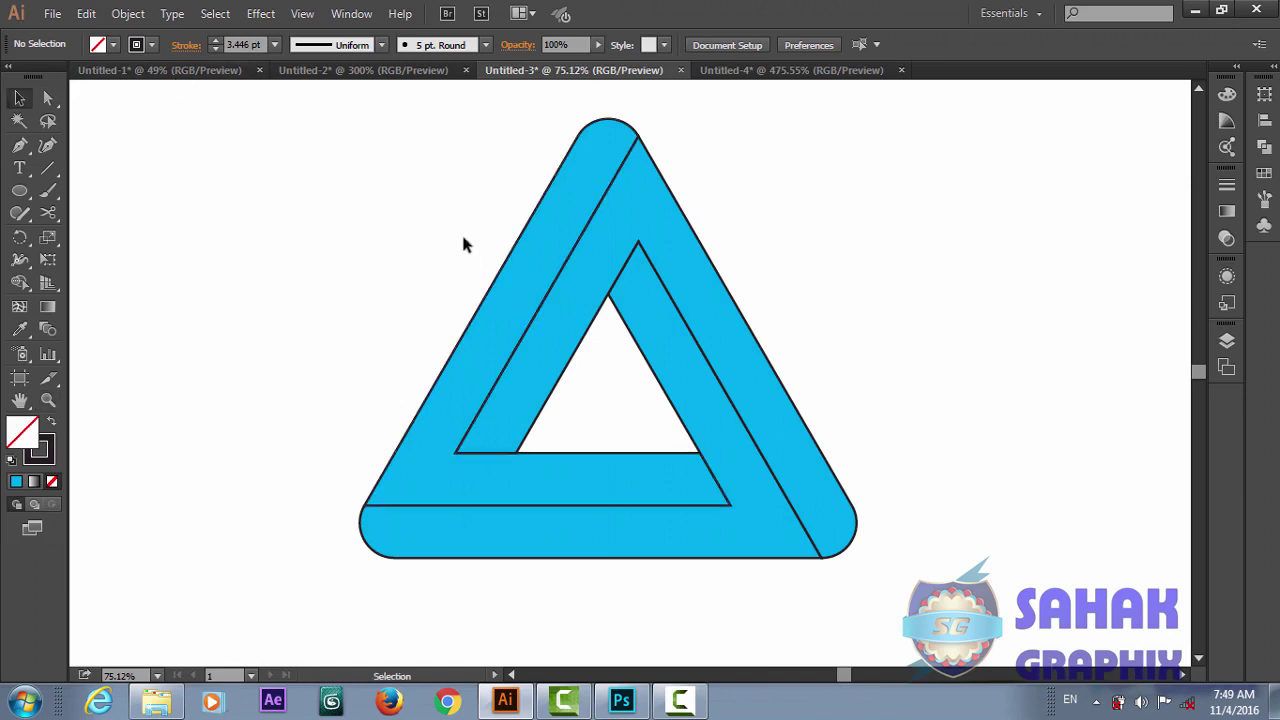
left_click_drag(463, 243, 762, 406)
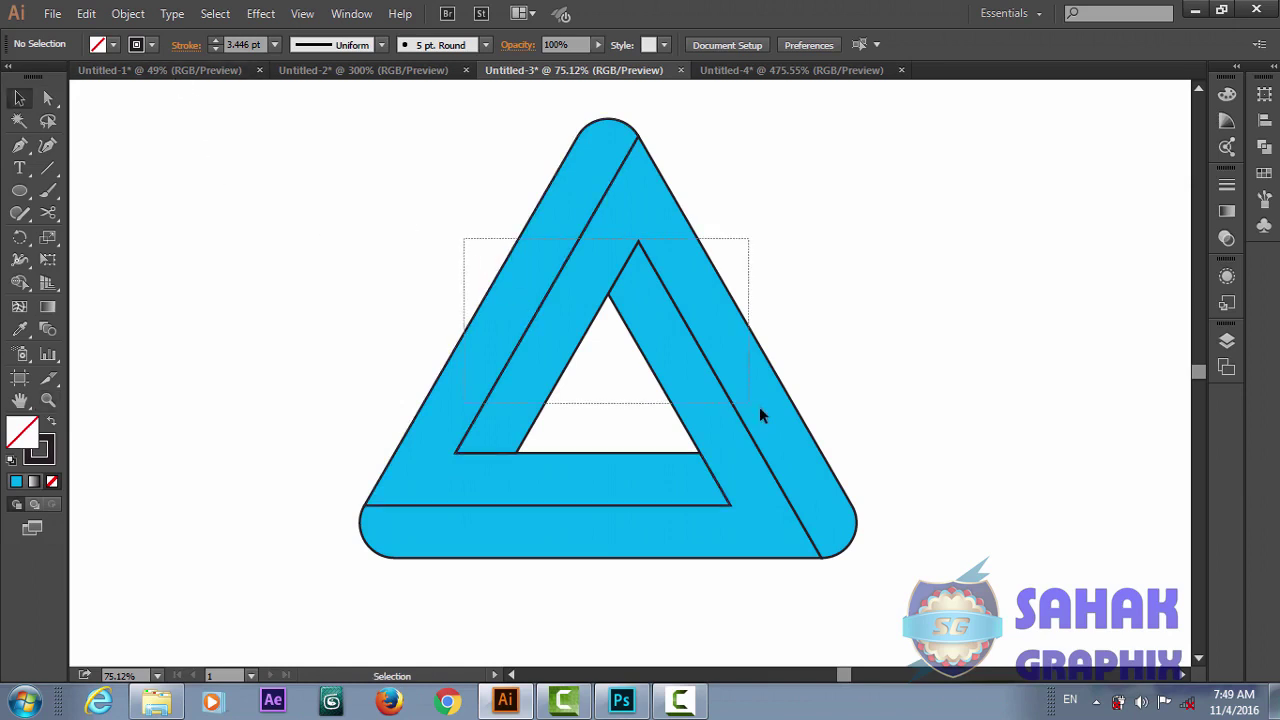
left_click(214, 52)
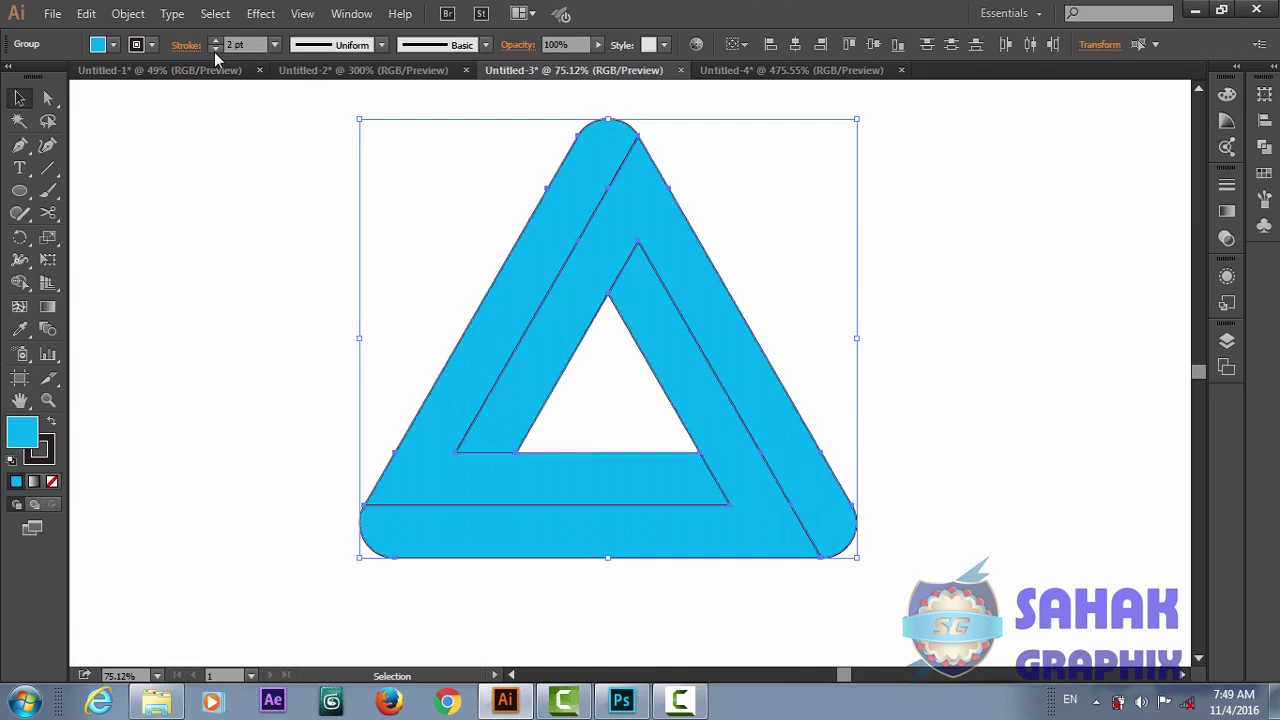
left_click(214, 52)
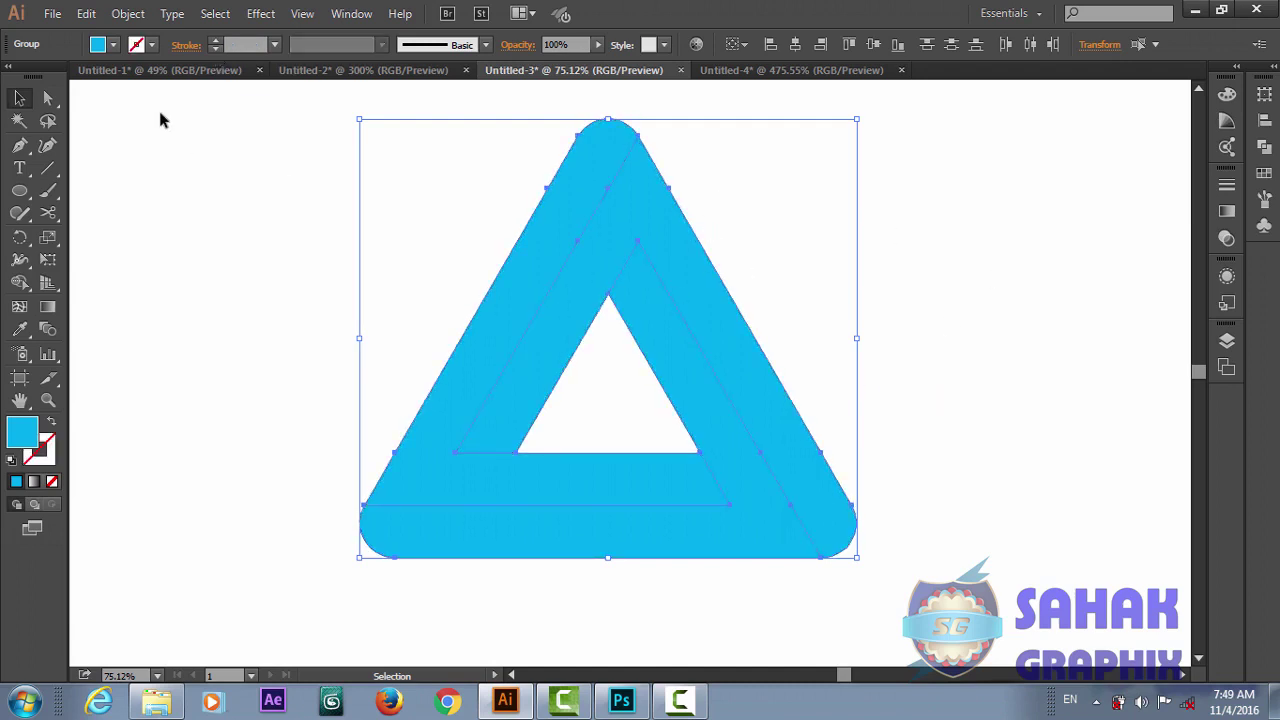
left_click(216, 41)
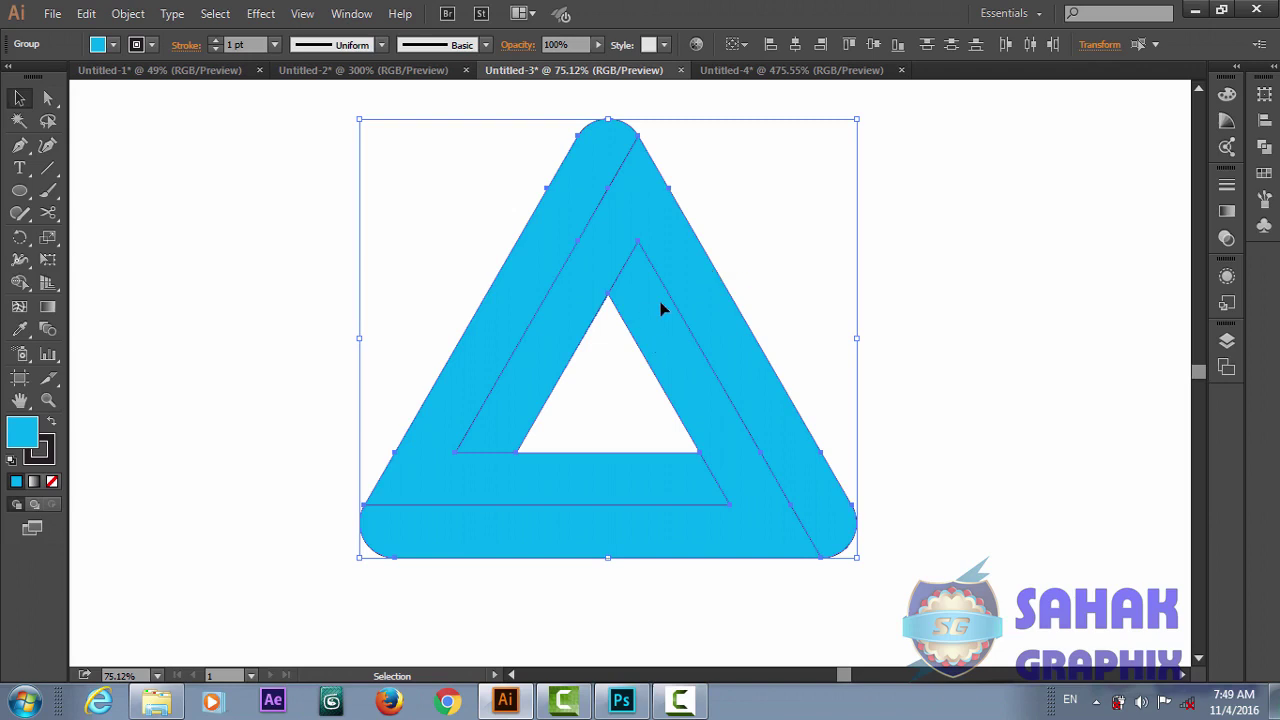
Step: Apply a linear gradient to the triangle's stroke in the Gradient panel
left_click(1227, 212)
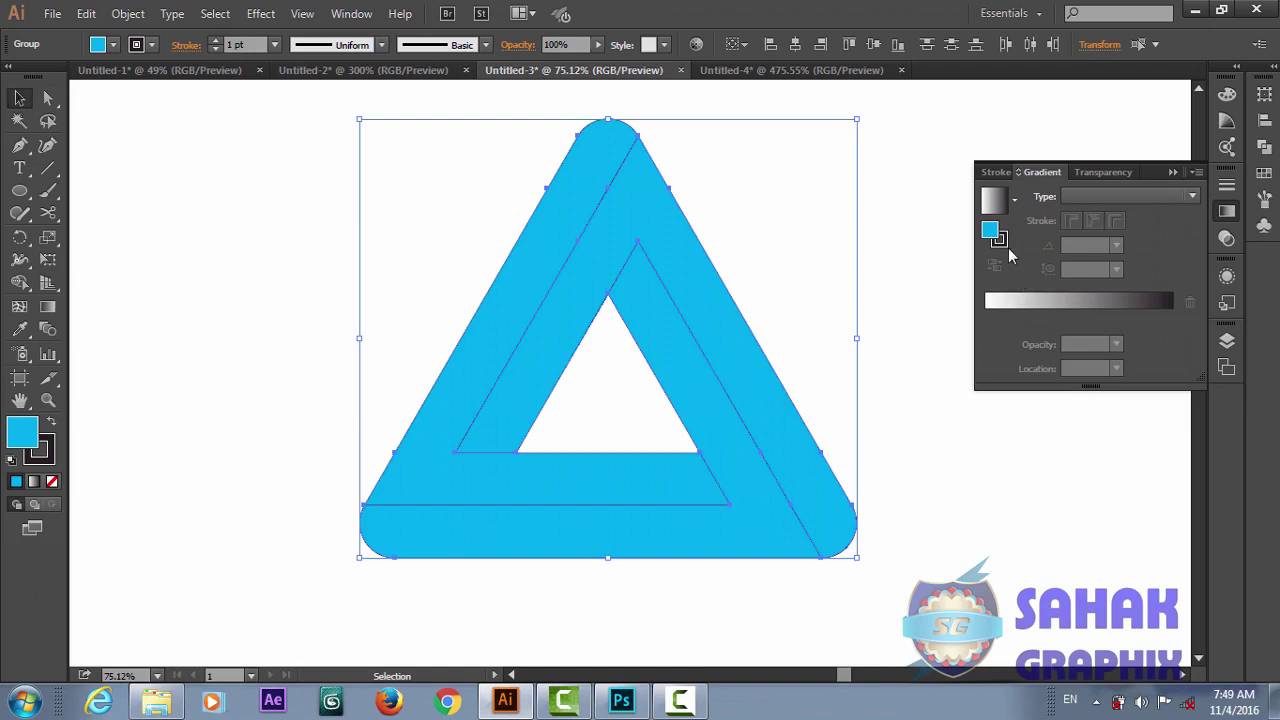
left_click(999, 240)
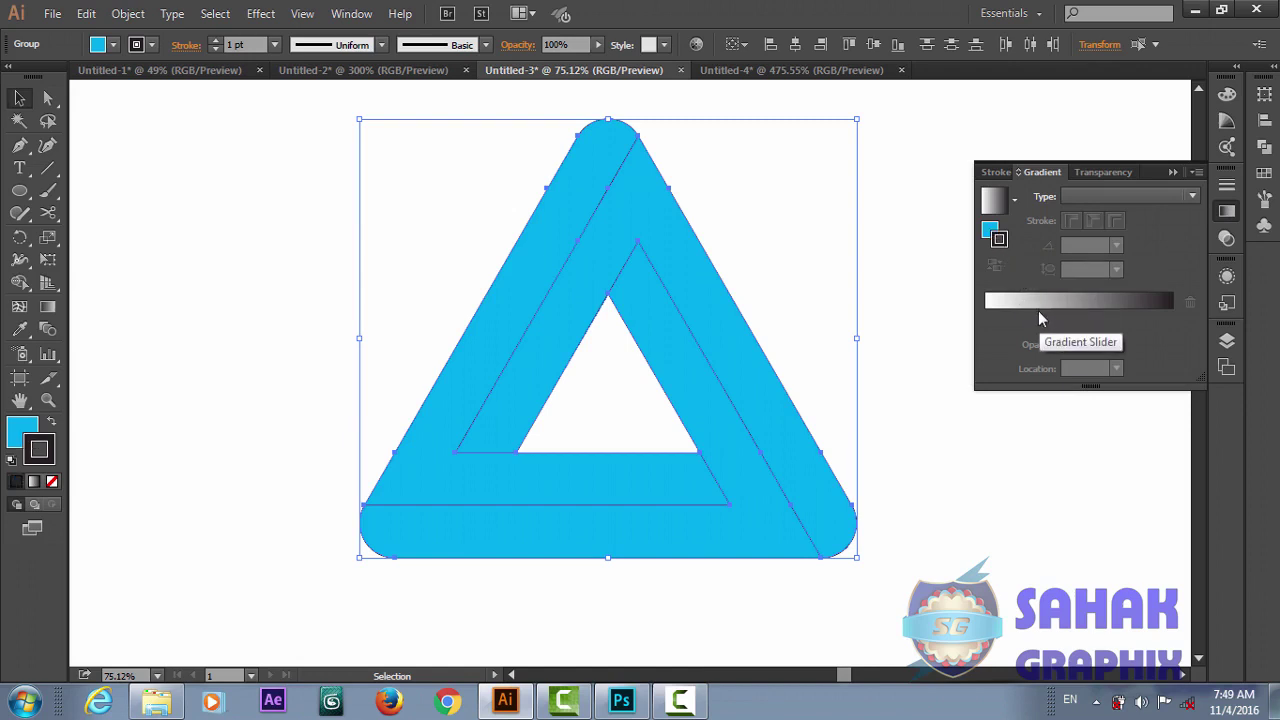
left_click(1037, 309)
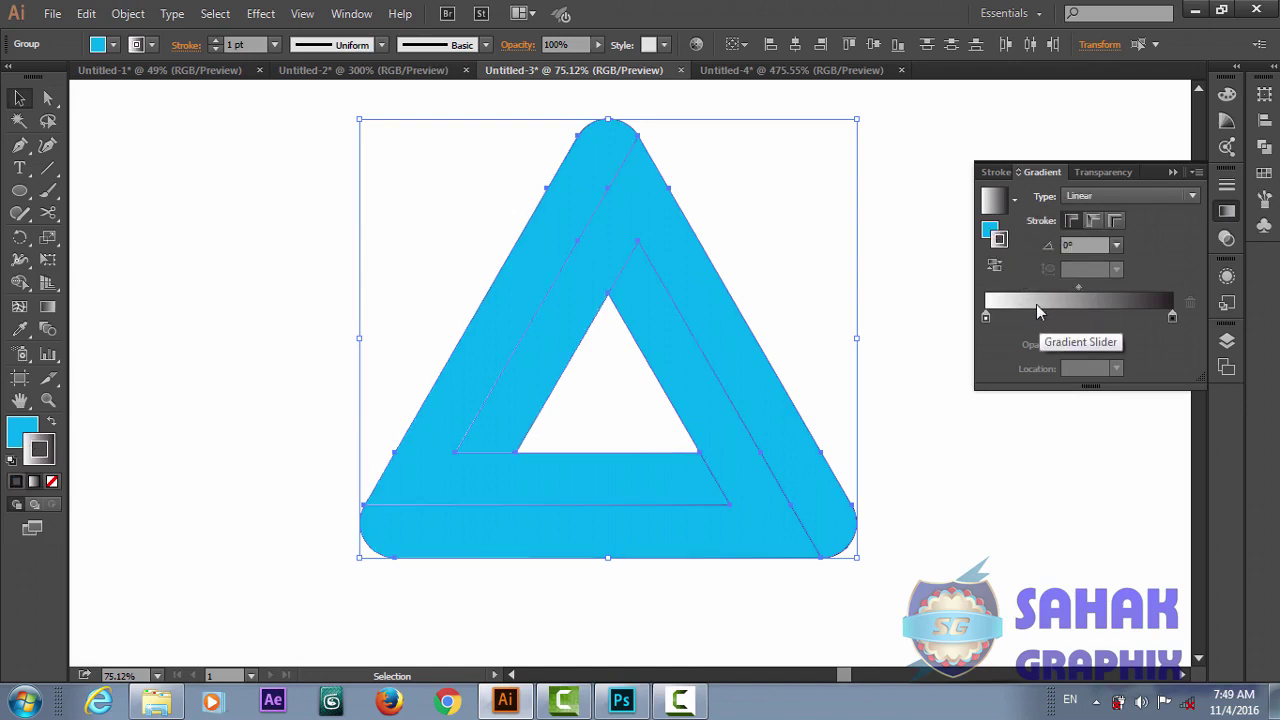
left_click(990, 527)
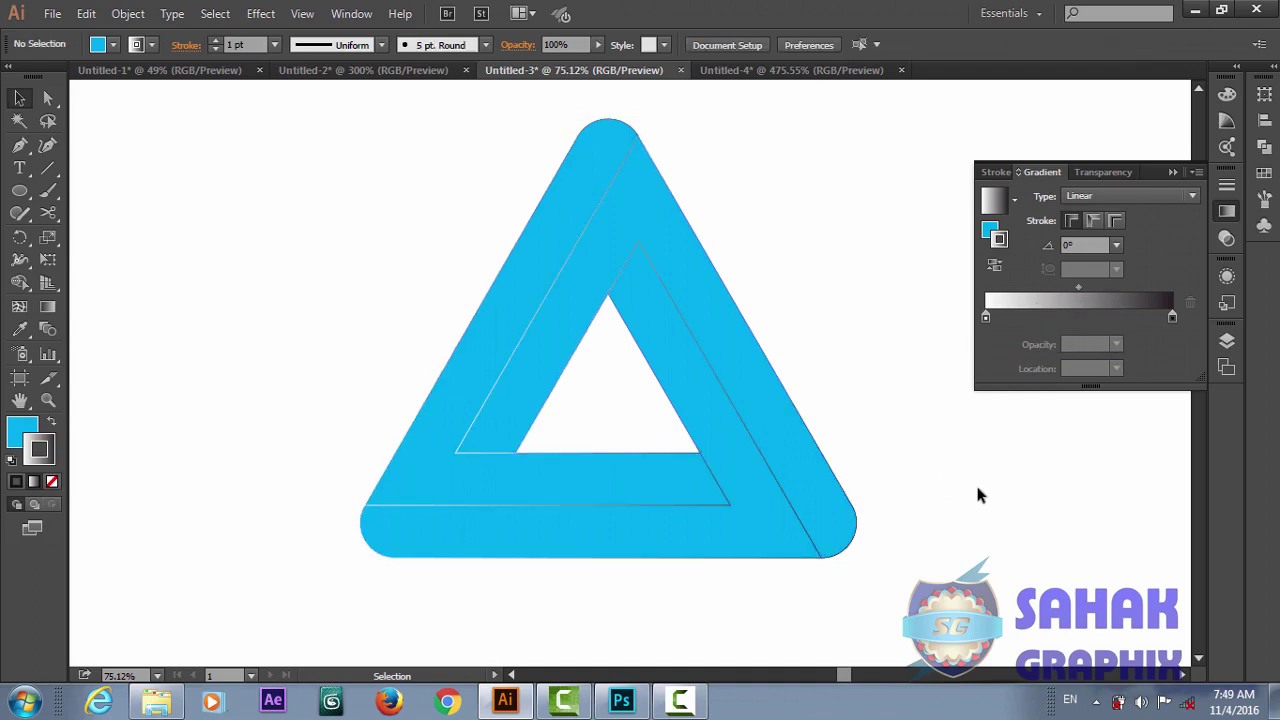
Step: Fill the left-side parts and the remaining blue part with the white-to-black linear gradient
left_click(507, 340)
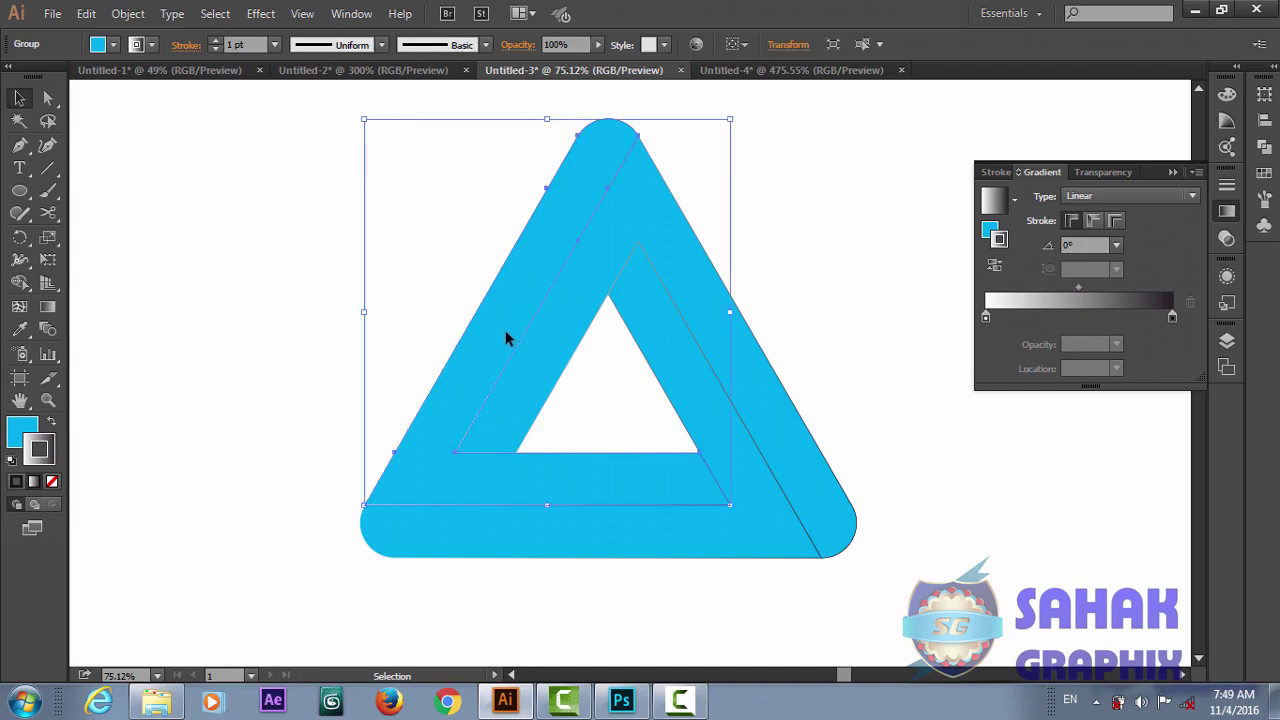
left_click(1080, 301)
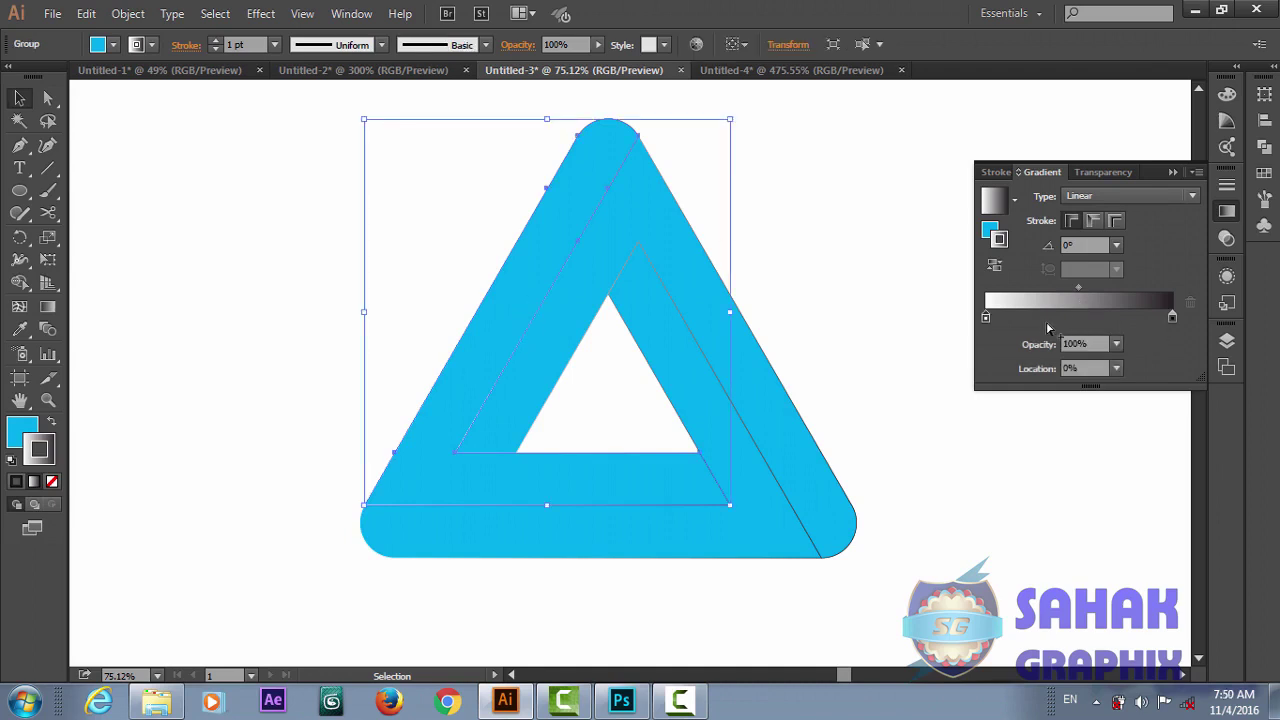
left_click(993, 231)
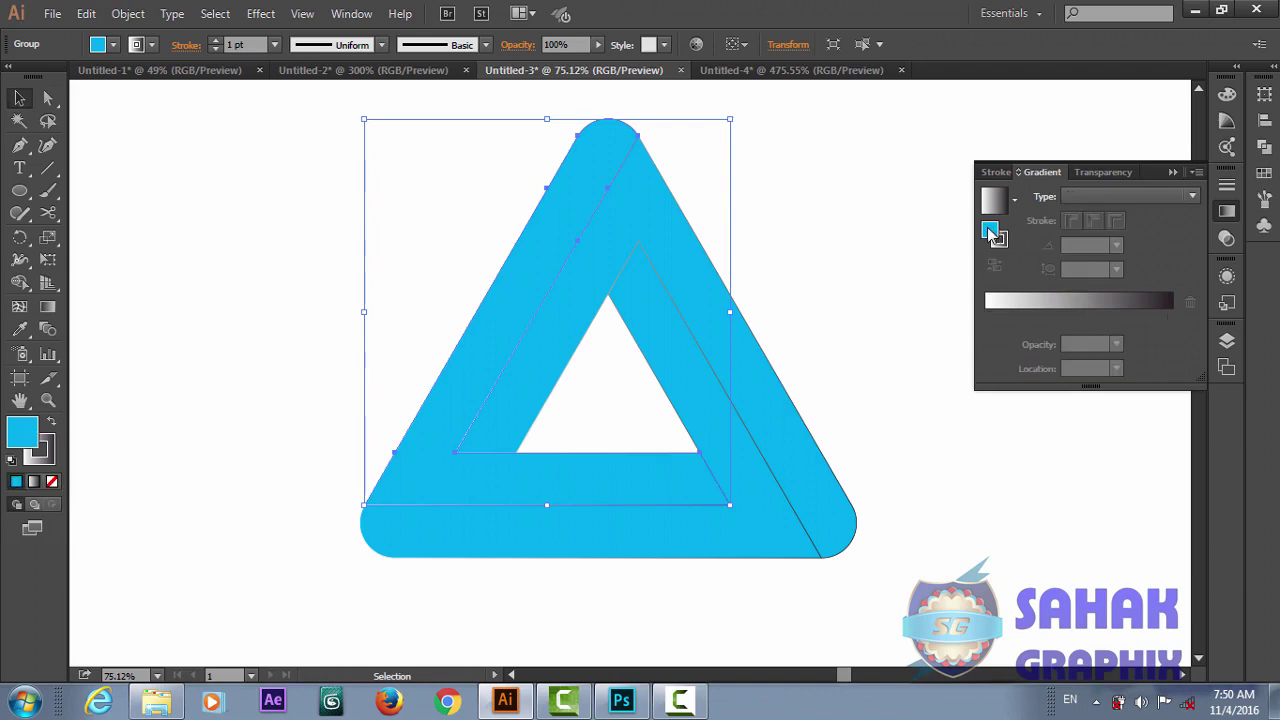
left_click(1050, 303)
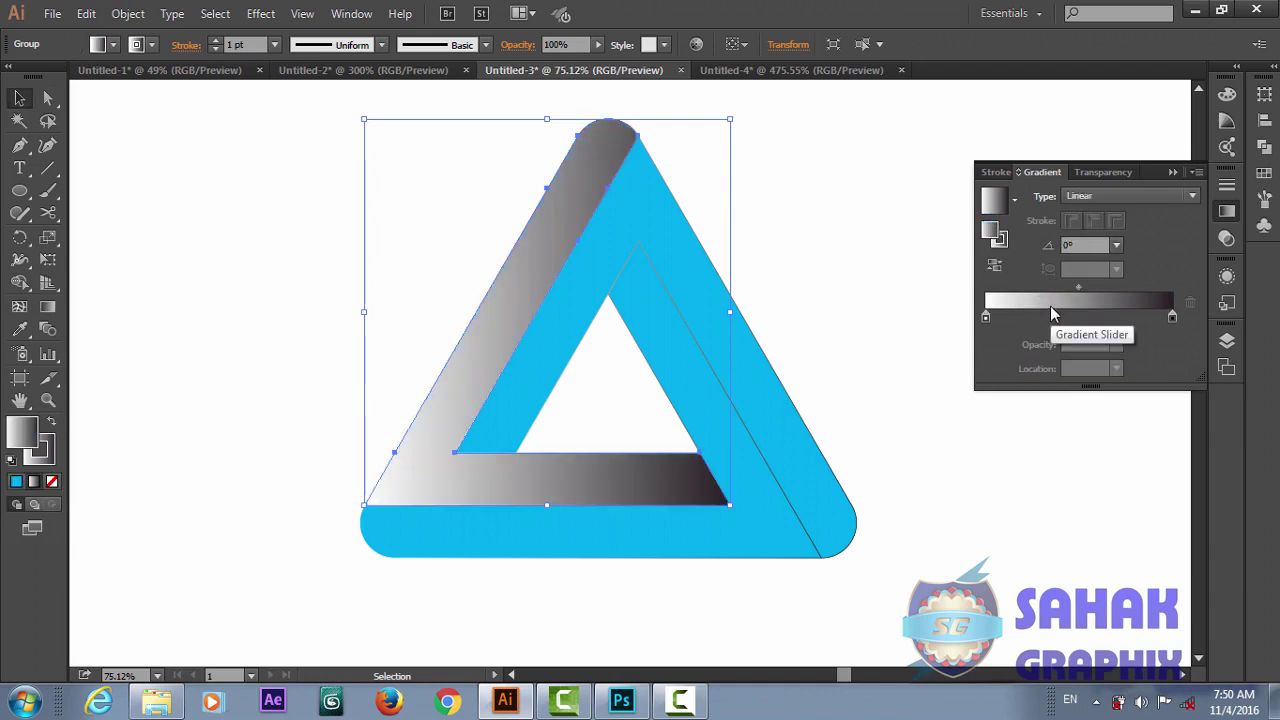
left_click(735, 360)
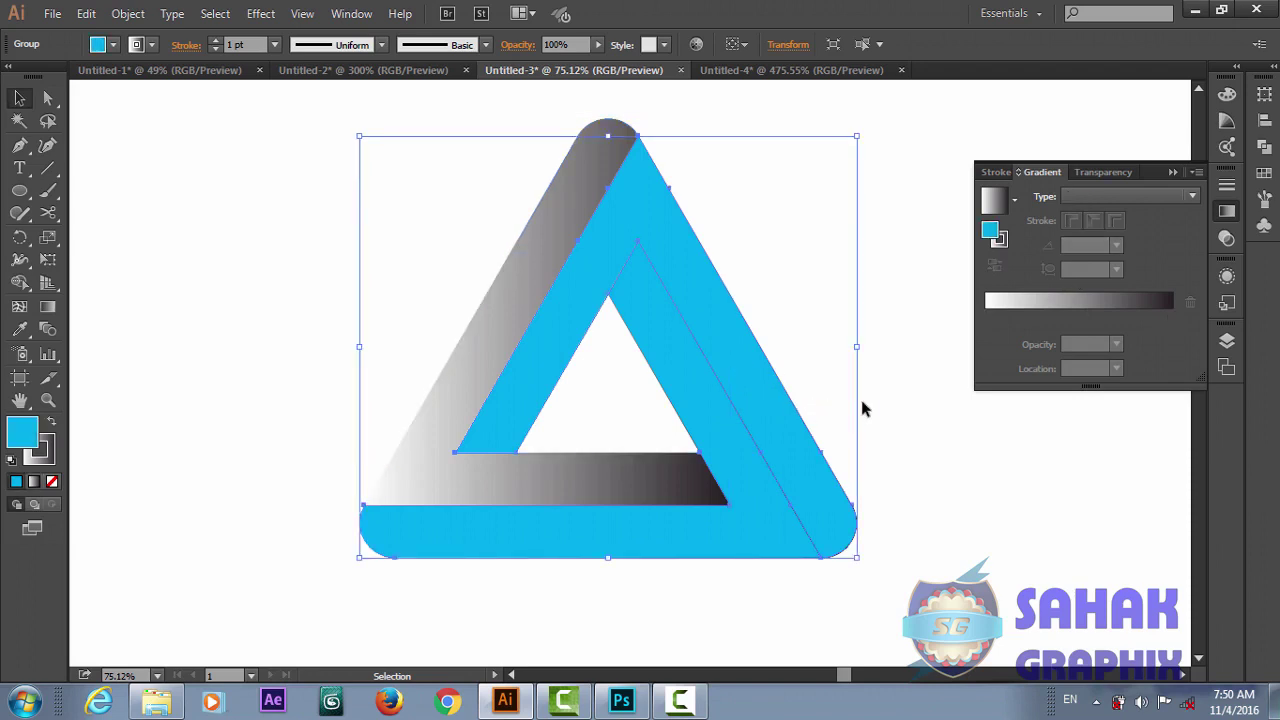
left_click(1067, 302)
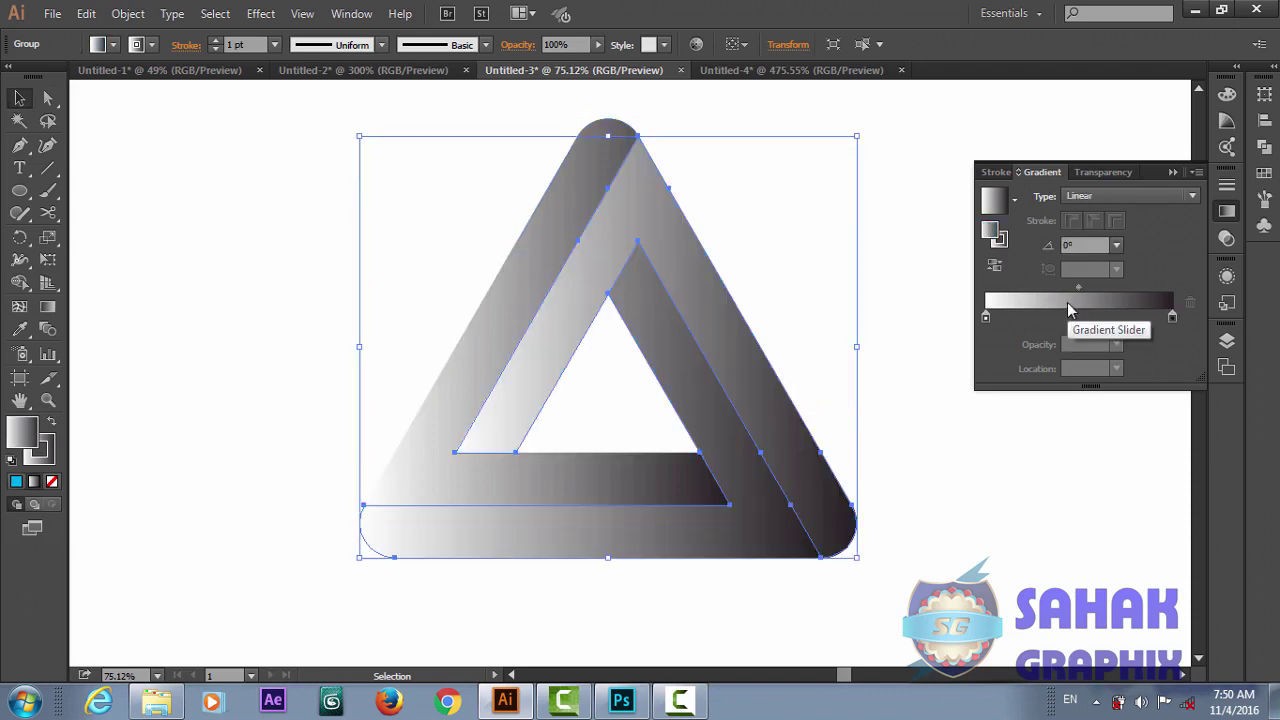
Step: Deselect to check the result, then reselect the triangle group
left_click(928, 592)
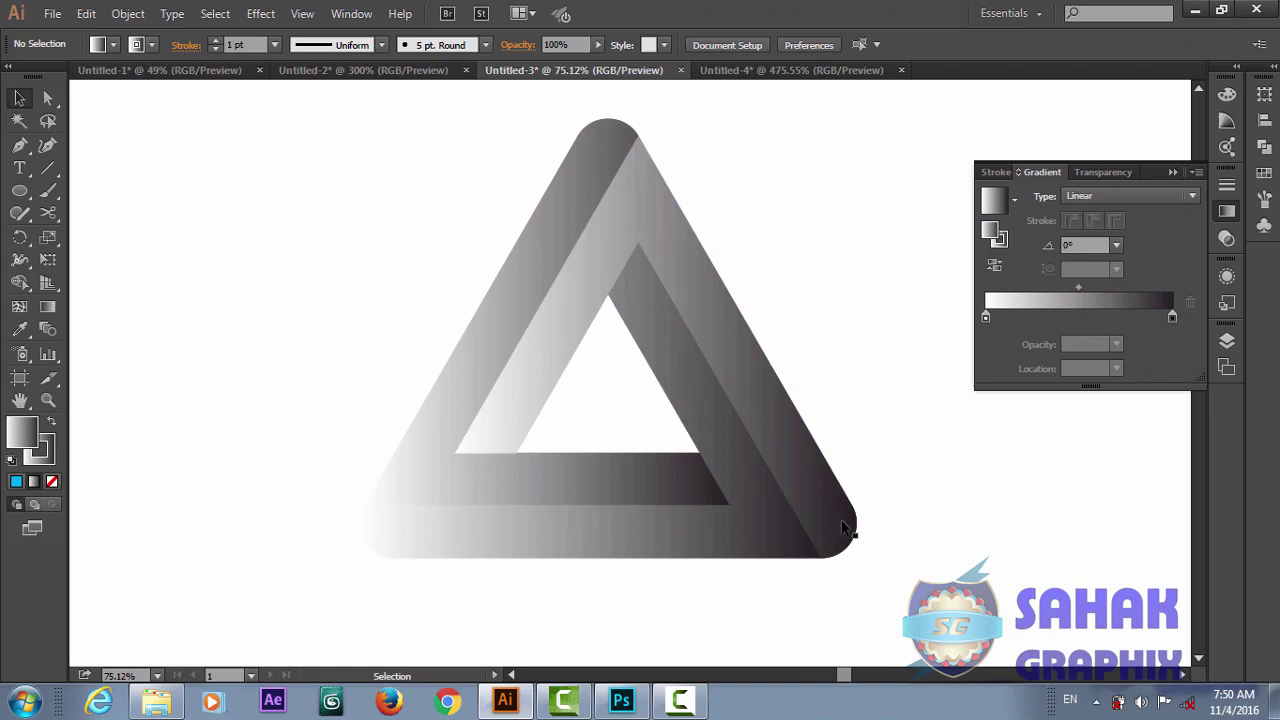
left_click(813, 467)
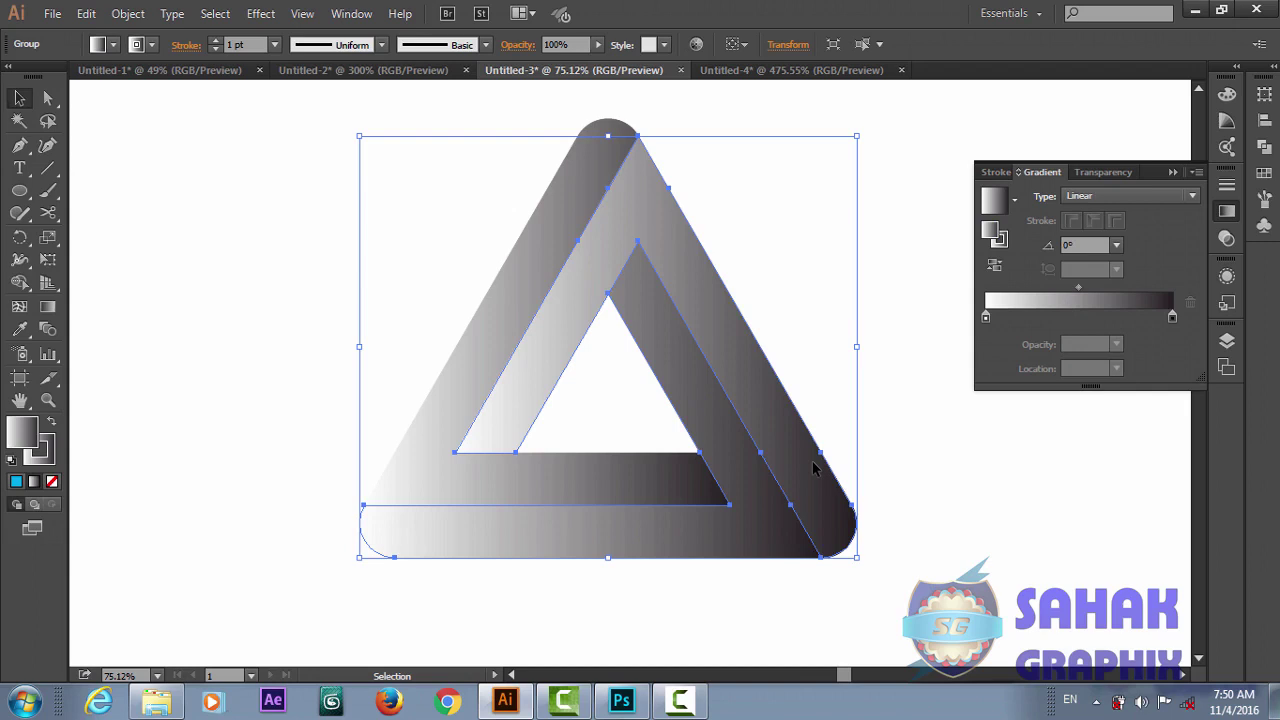
left_click(861, 476)
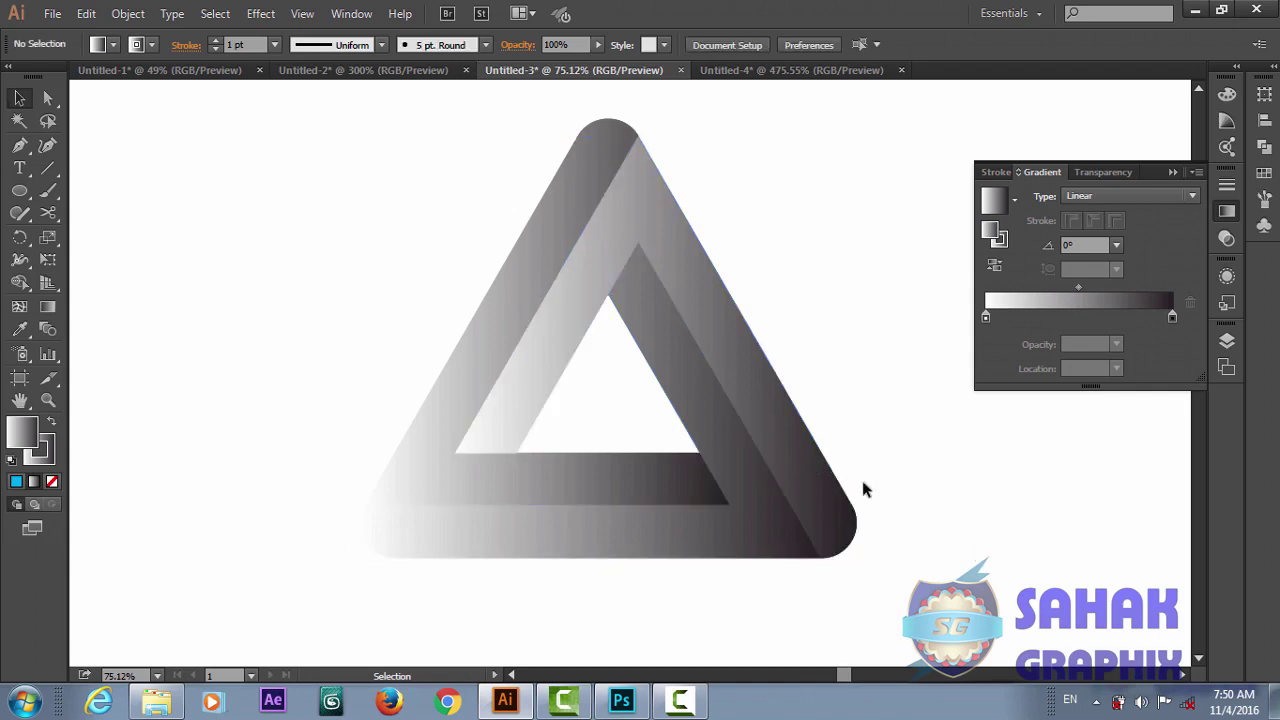
left_click(755, 392)
Step: Ungroup the triangle pieces and clear the selection
right_click(755, 392)
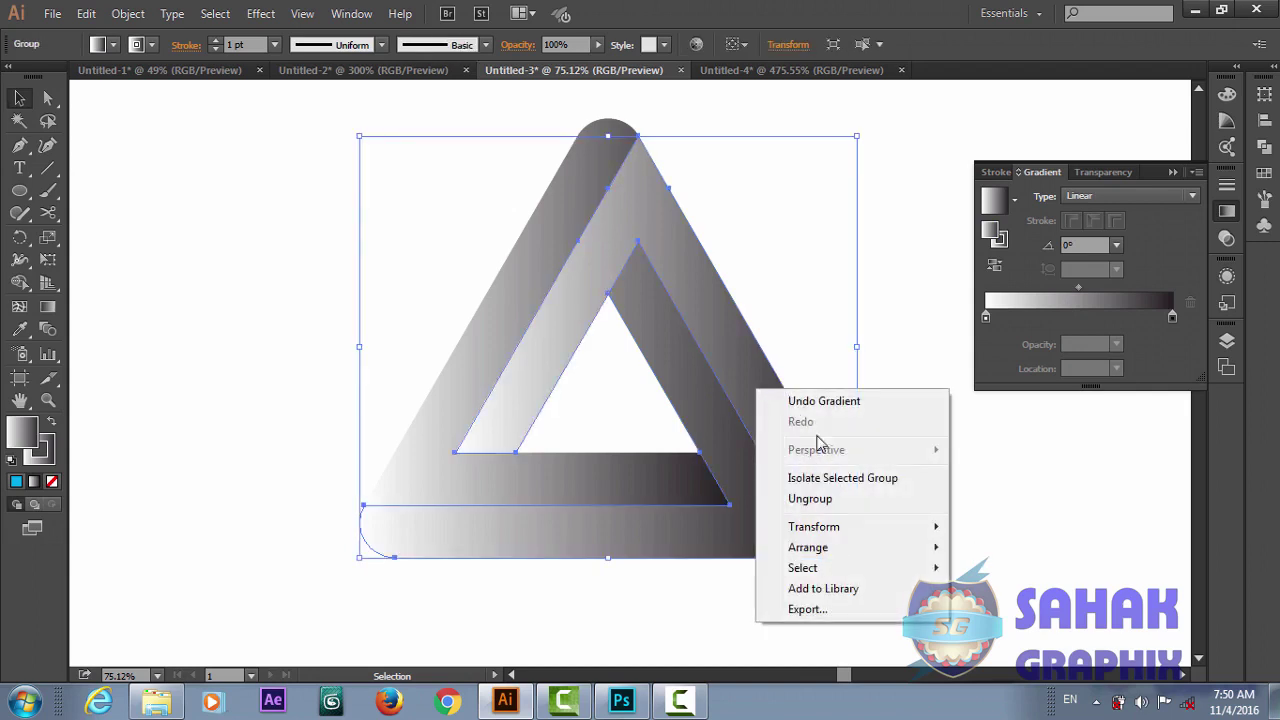
left_click(815, 505)
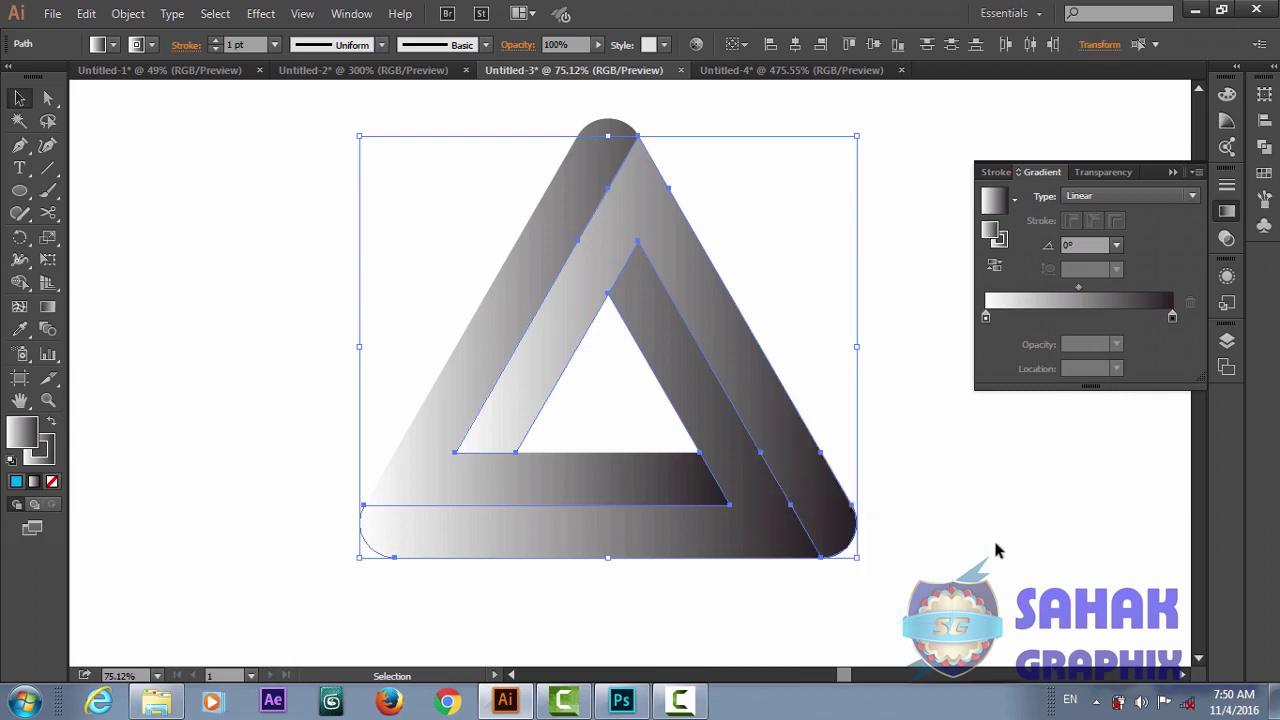
left_click(872, 521)
Step: Re-angle the right arm's gradient with the Gradient tool so it is light at top
left_click(814, 493)
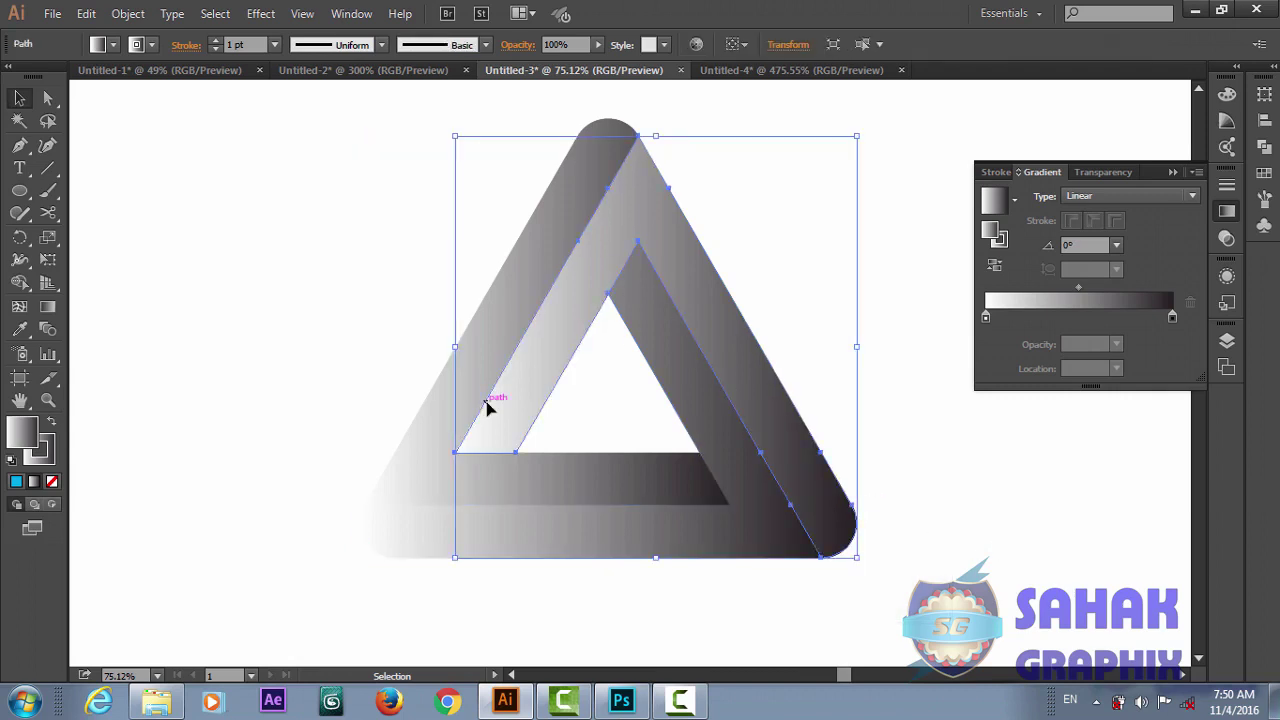
left_click(53, 310)
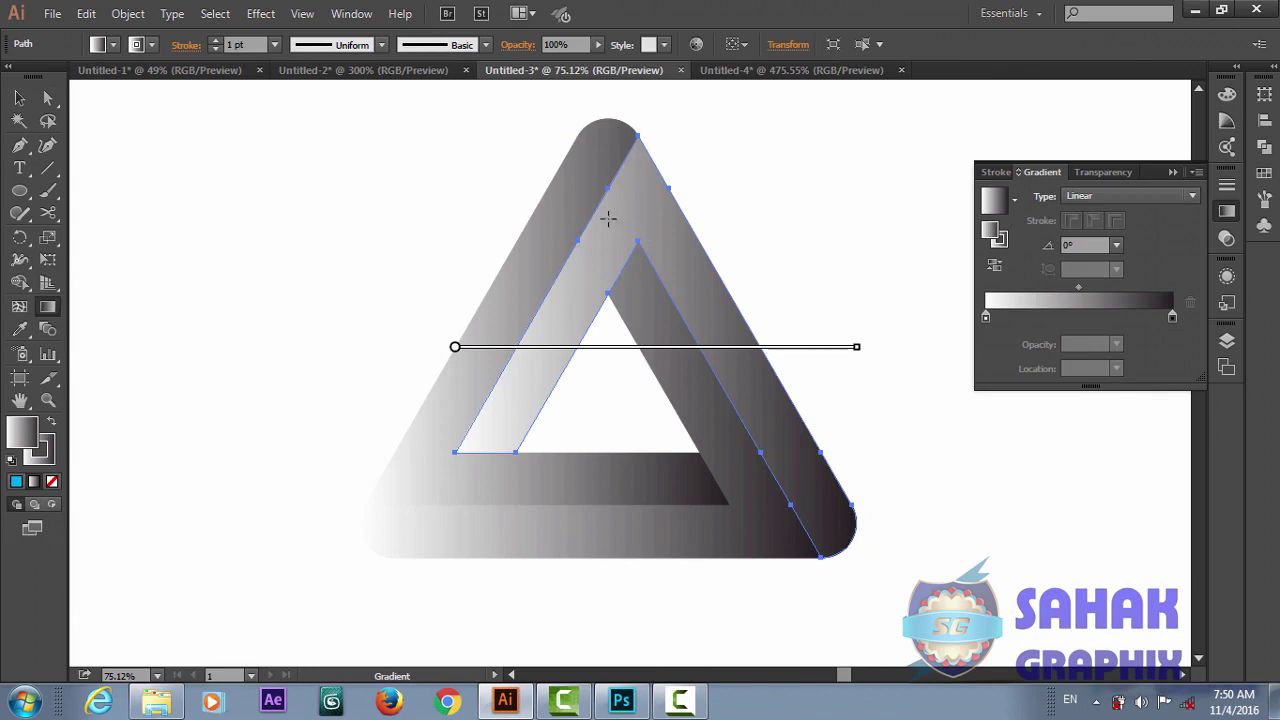
left_click_drag(608, 218, 843, 570)
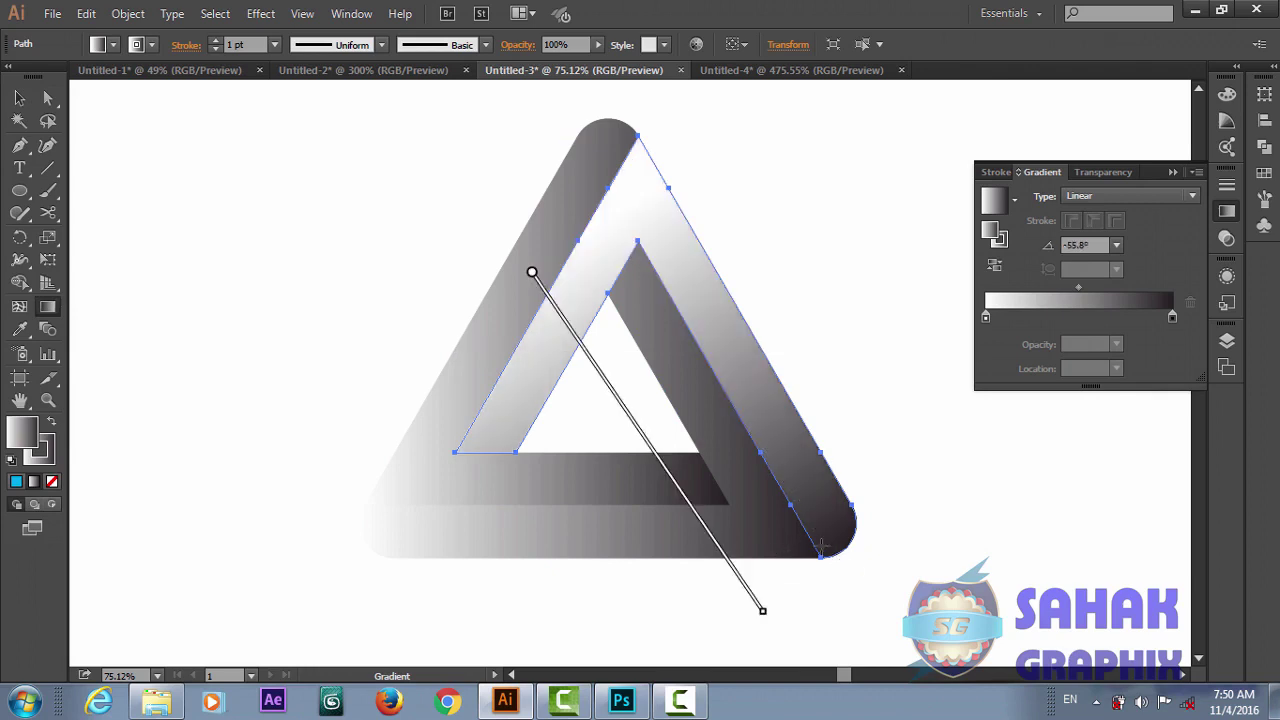
left_click_drag(625, 232, 740, 646)
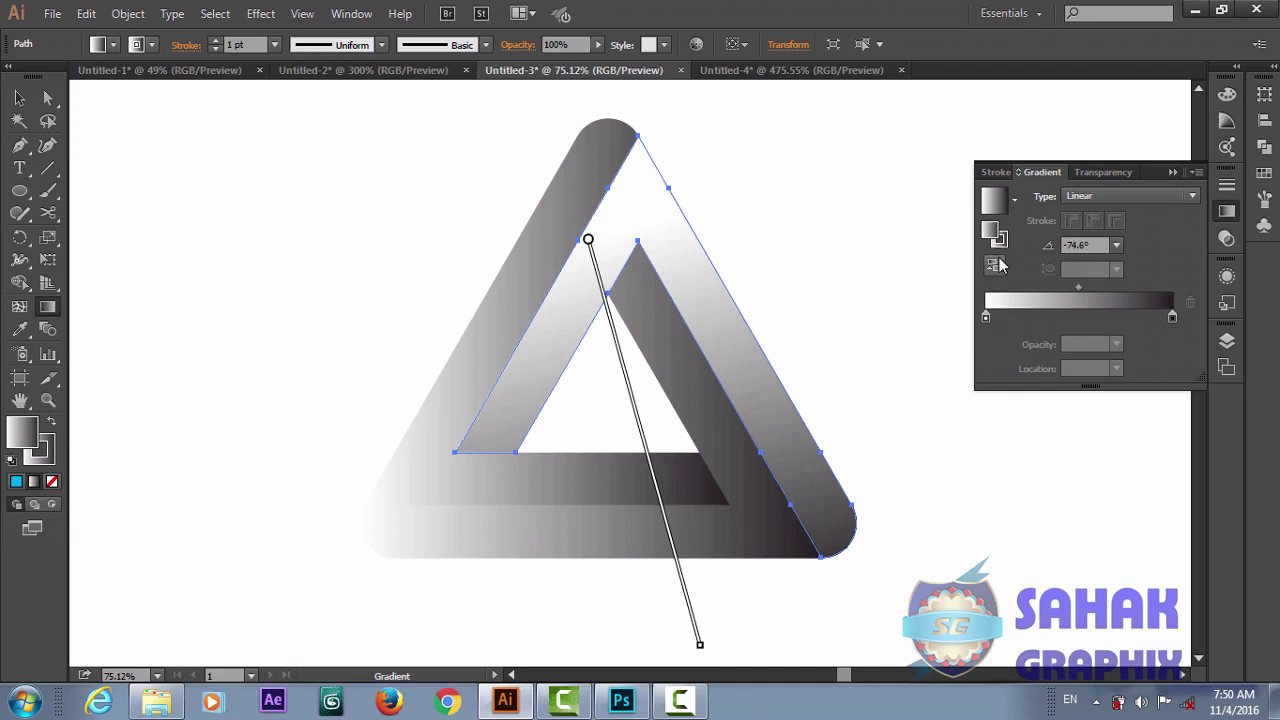
left_click(995, 265)
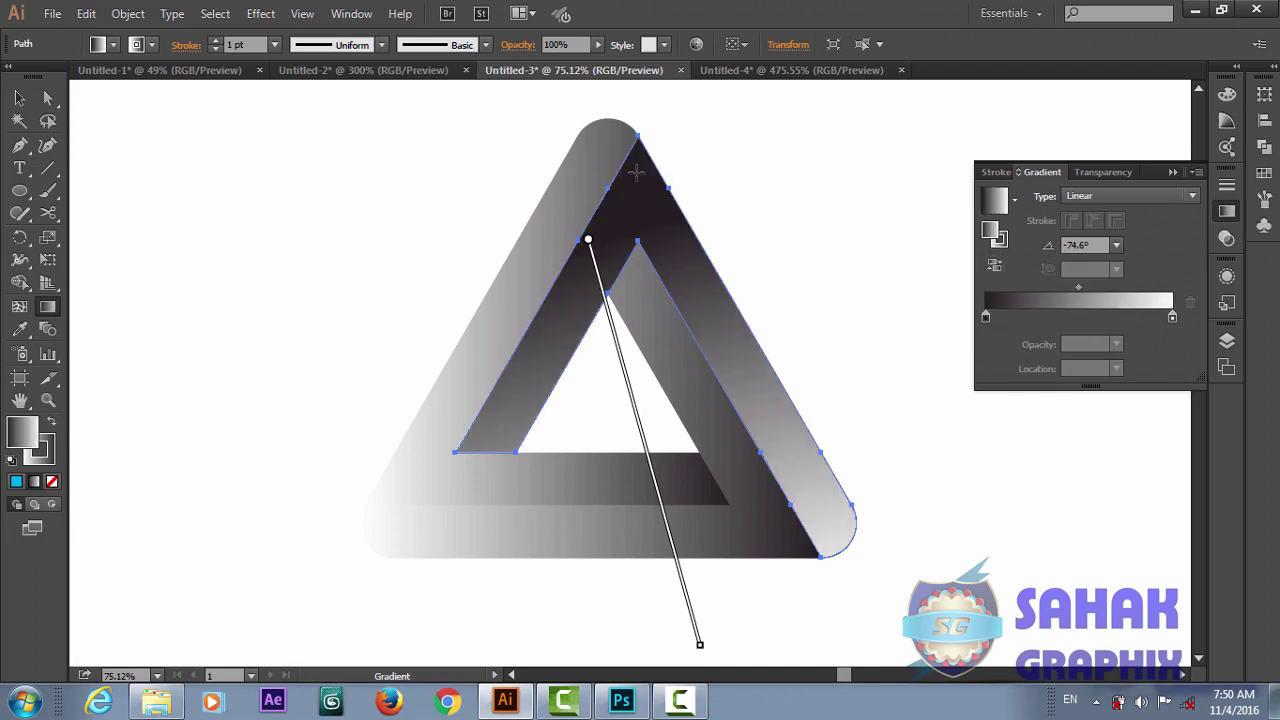
left_click_drag(636, 172, 720, 620)
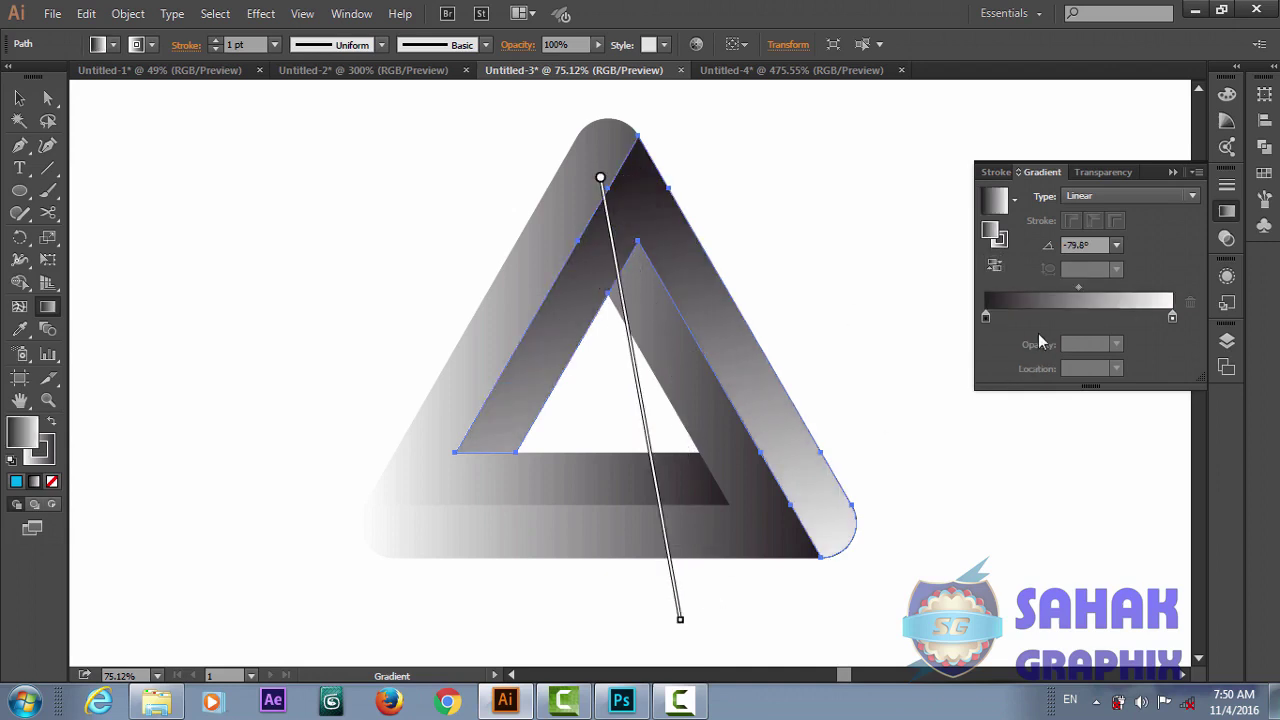
left_click(995, 265)
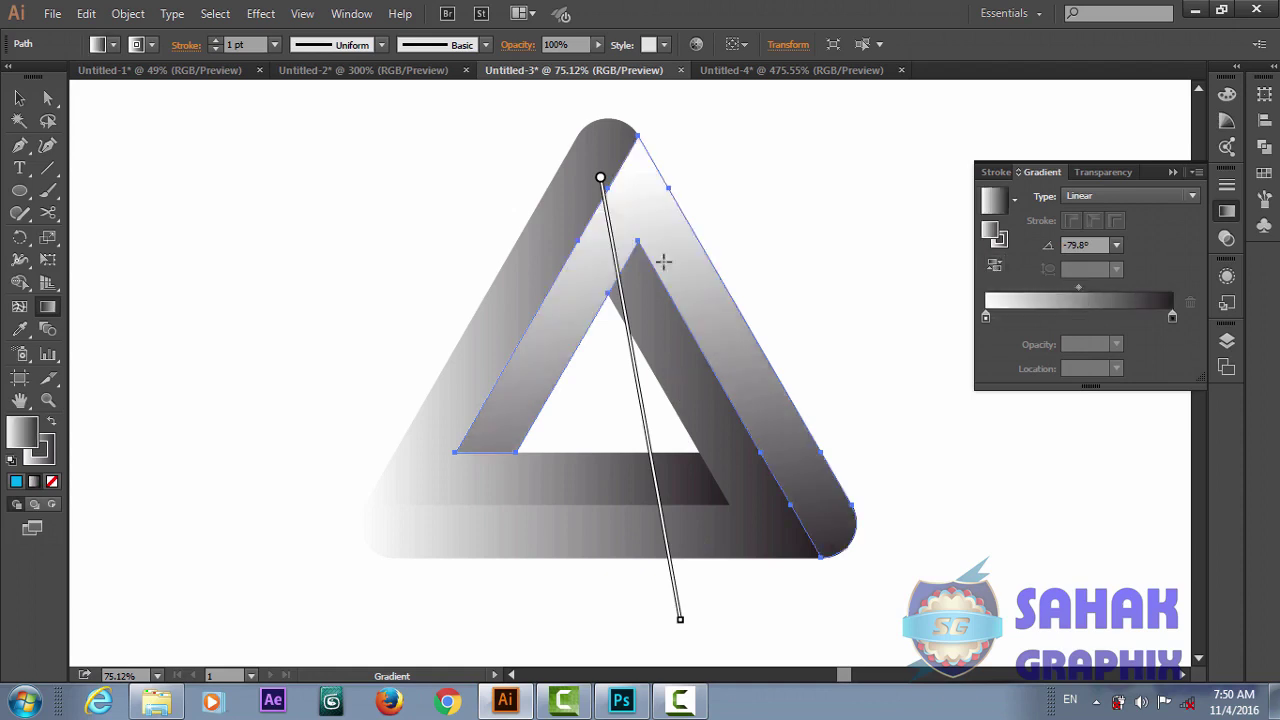
left_click_drag(730, 187, 634, 579)
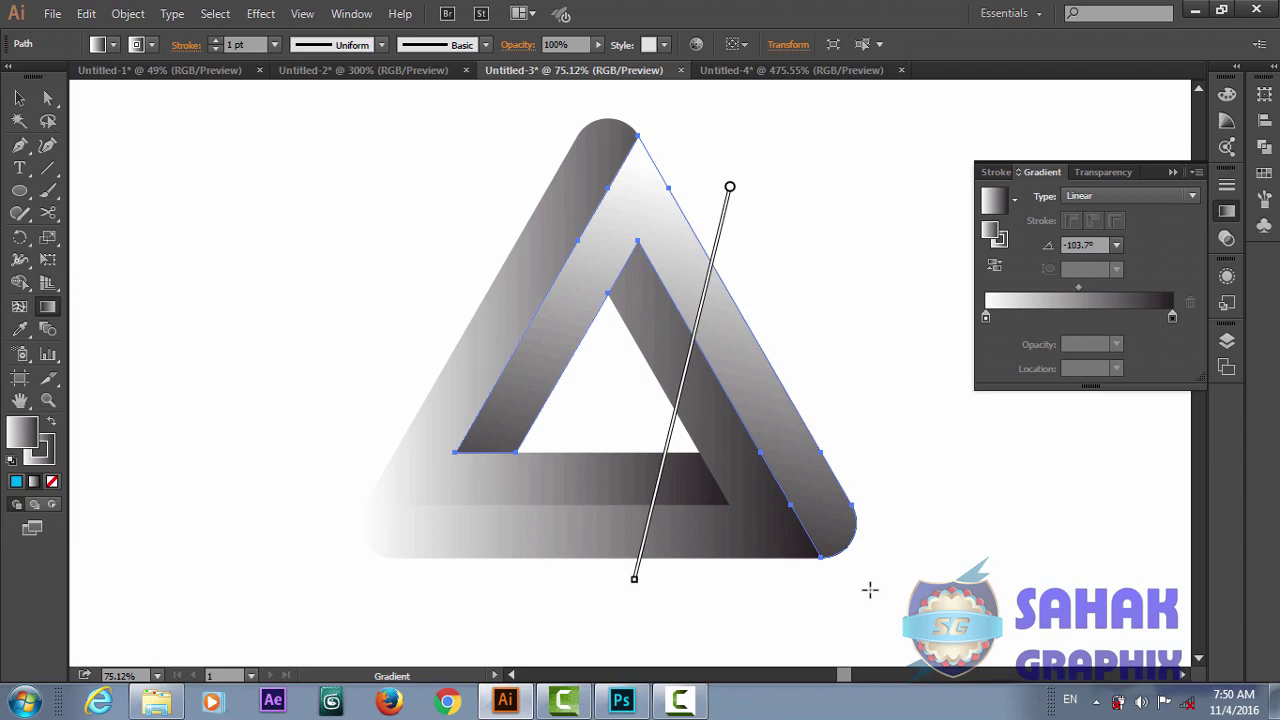
Step: Re-angle the bottom bar's gradient with the Gradient tool, settling at 111.8°
key("v")
left_click(780, 531)
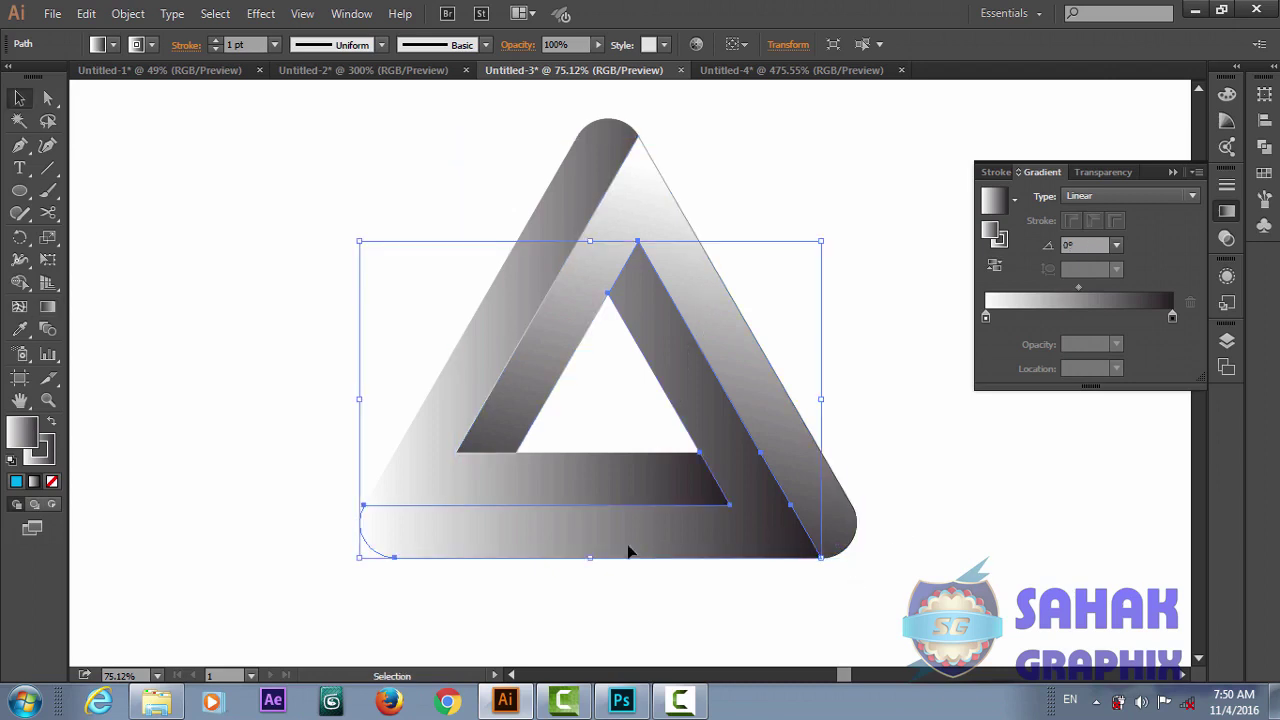
key("g")
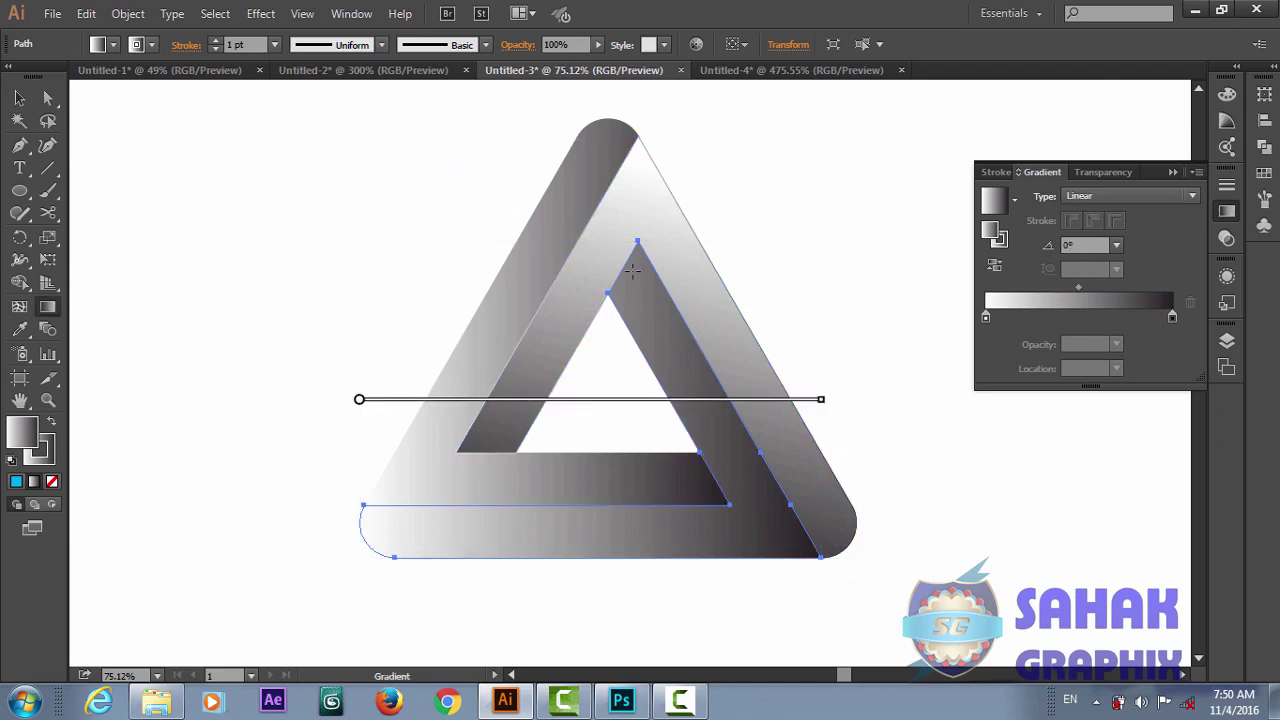
mouse_move(643, 277)
left_mouse_down()
mouse_move(575, 611)
mouse_move(655, 272)
left_mouse_up()
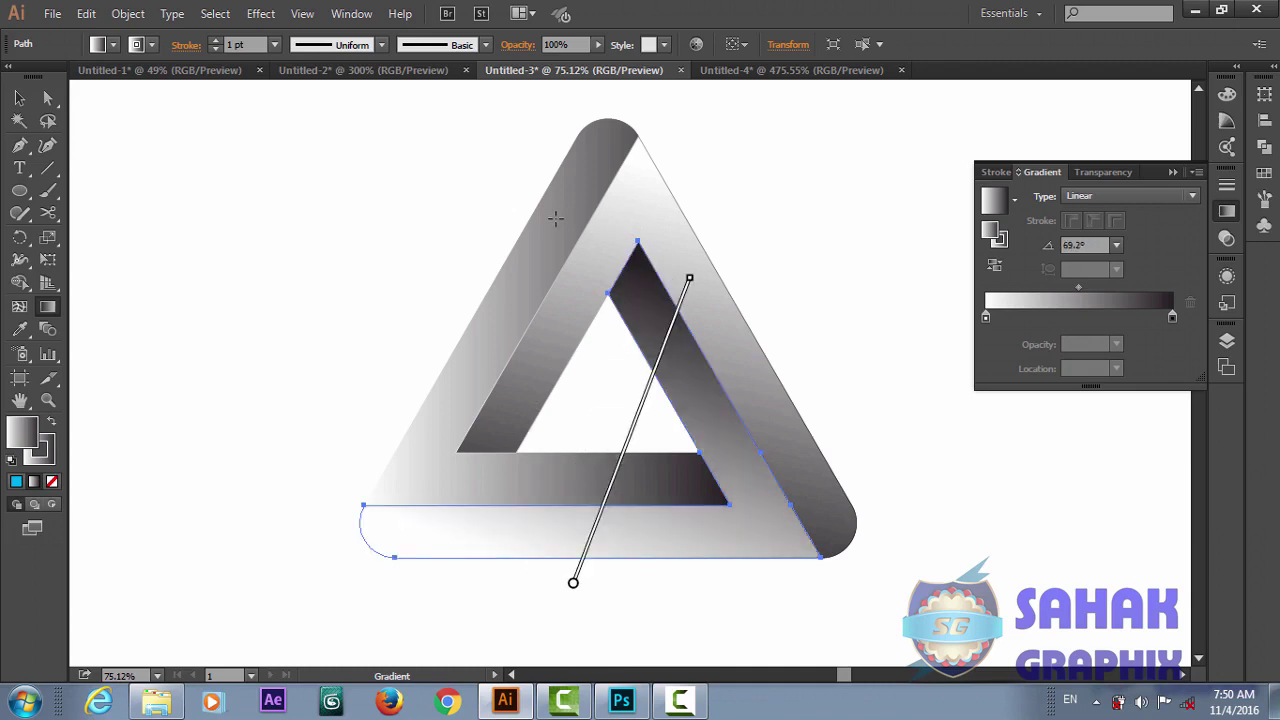
left_click_drag(555, 218, 655, 637)
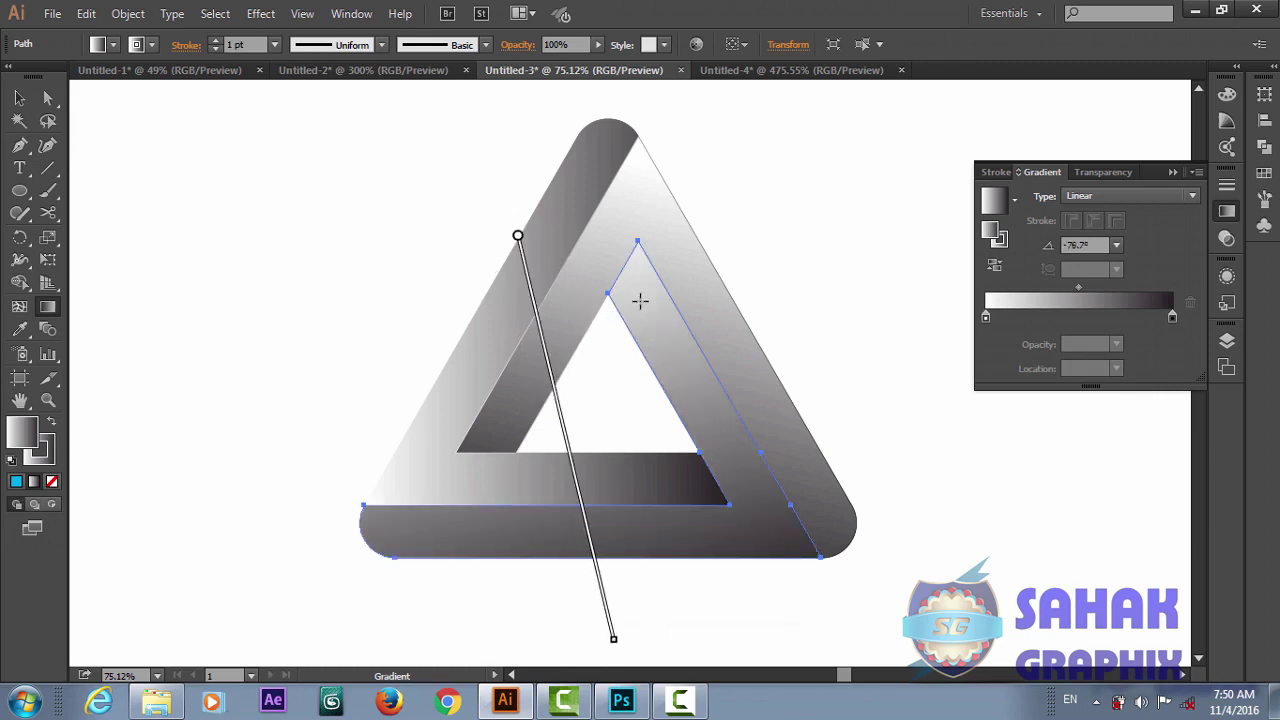
left_click_drag(622, 201, 588, 608)
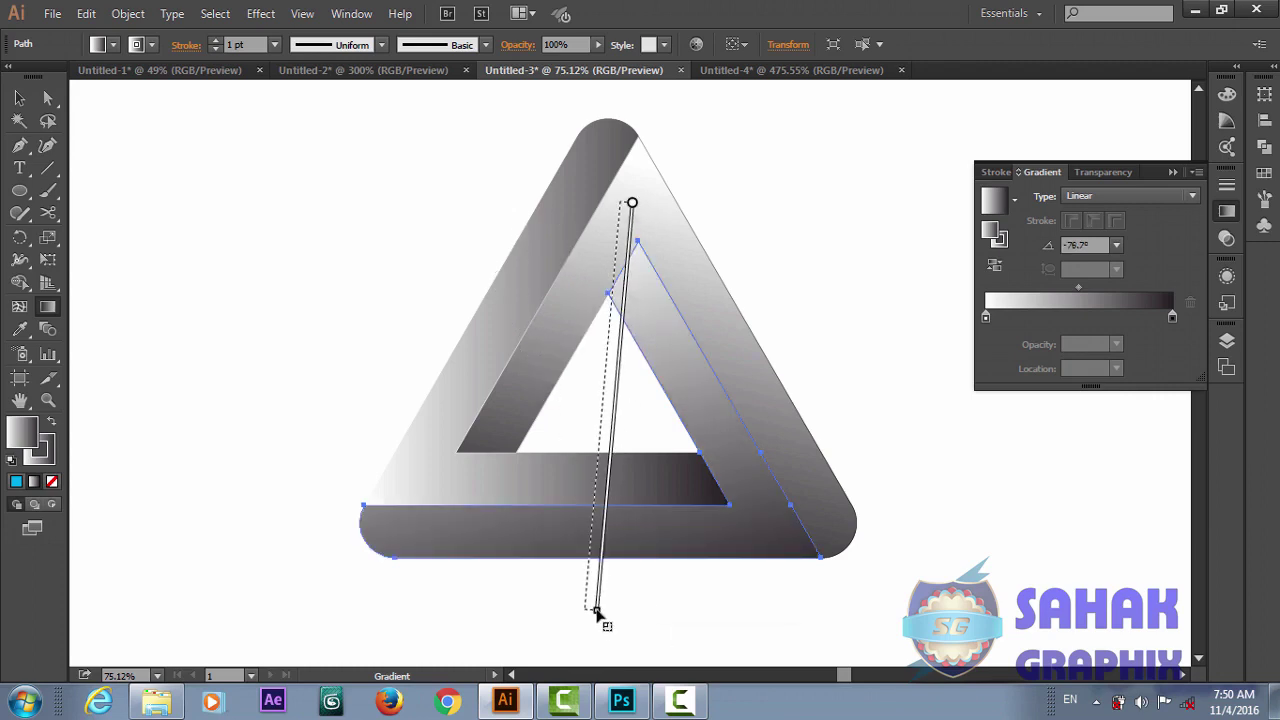
left_click_drag(521, 580, 648, 155)
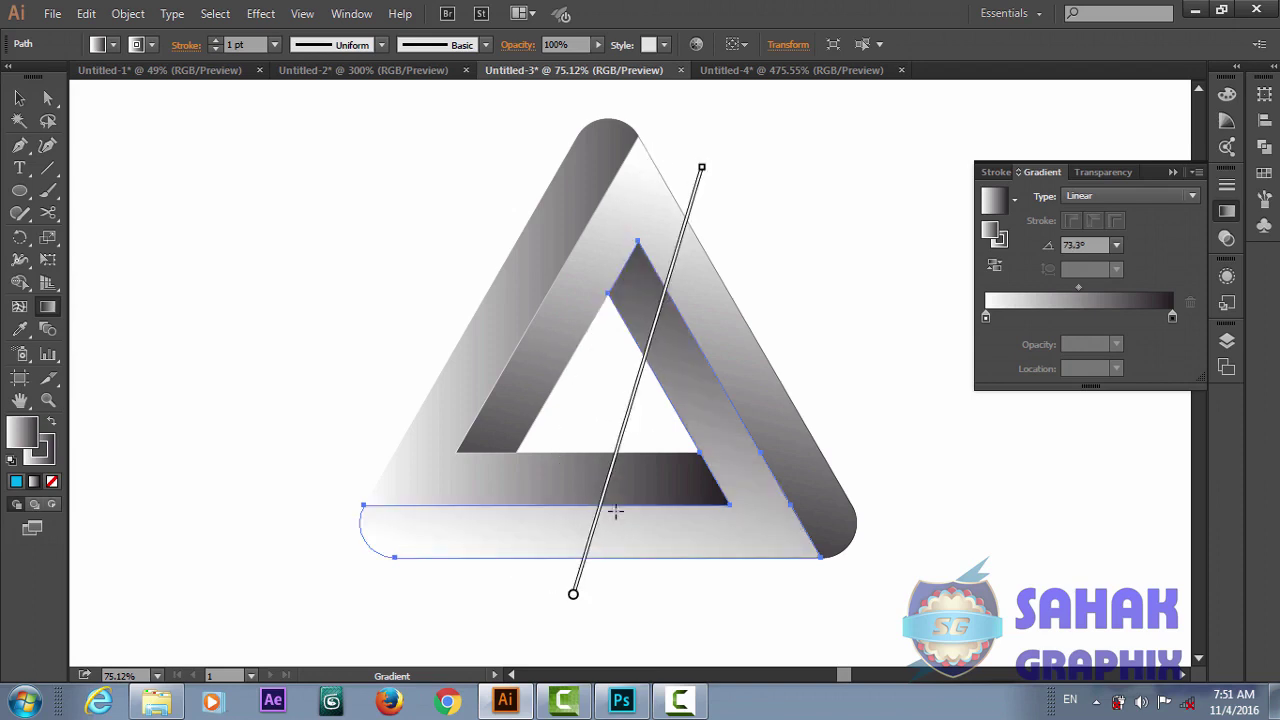
left_click_drag(636, 576, 565, 162)
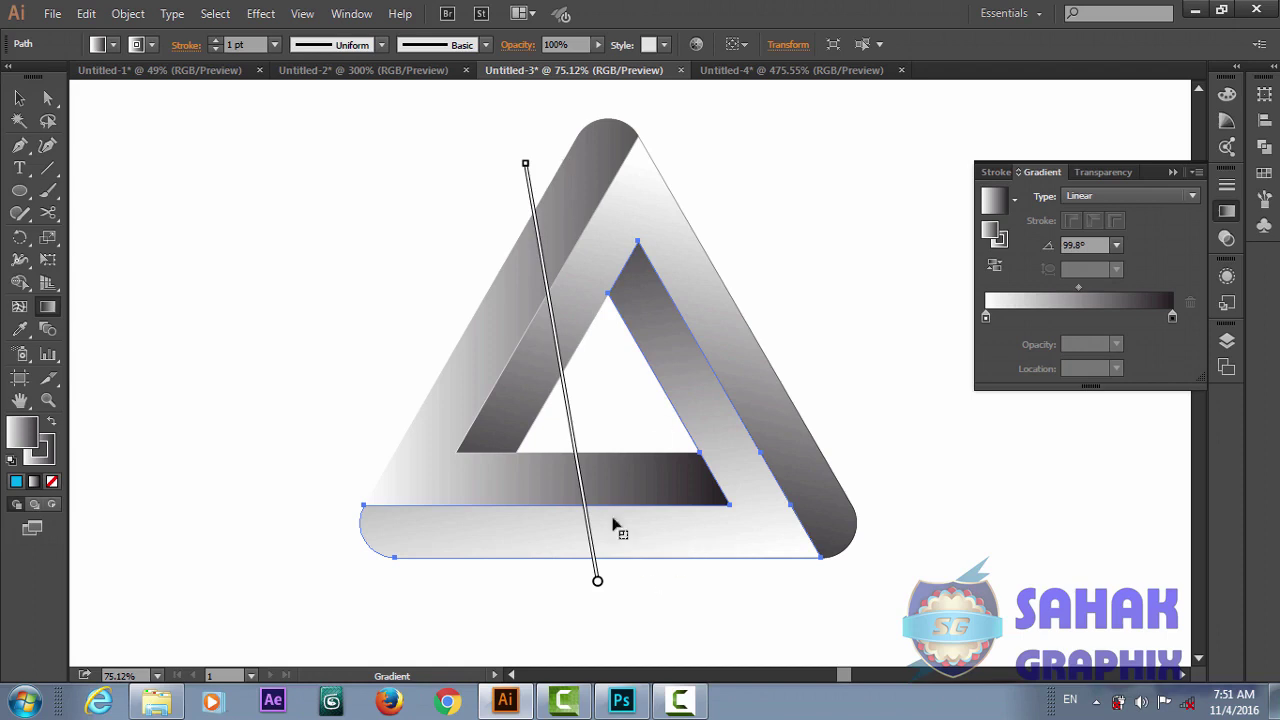
left_click_drag(641, 583, 475, 167)
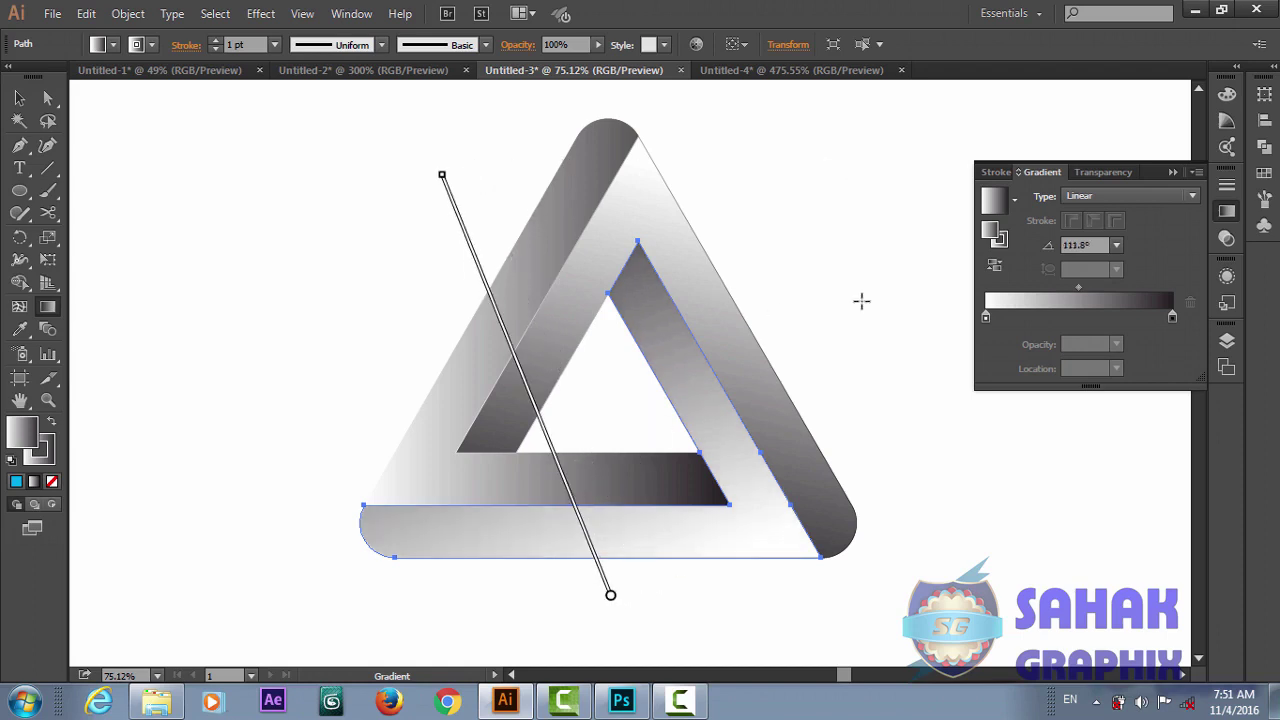
Step: Recolour the left arm's gradient so its start stop is cyan
key("v")
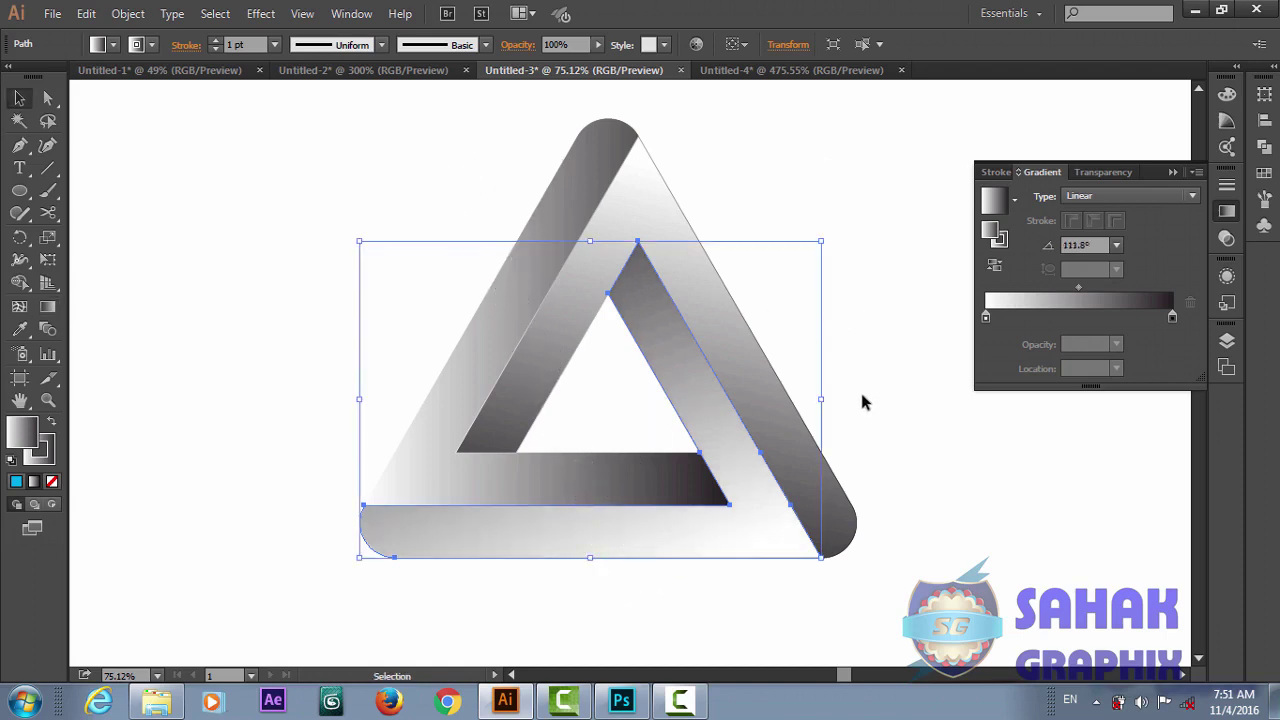
left_click(861, 393)
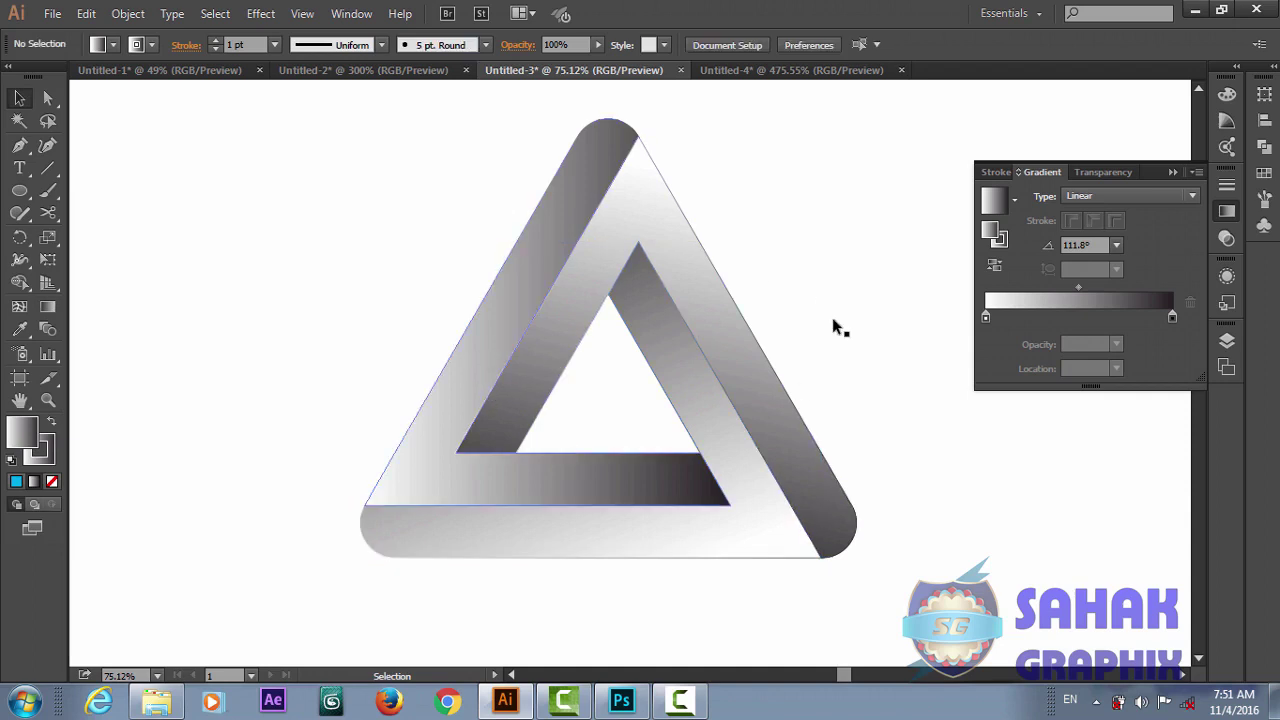
left_click(505, 341)
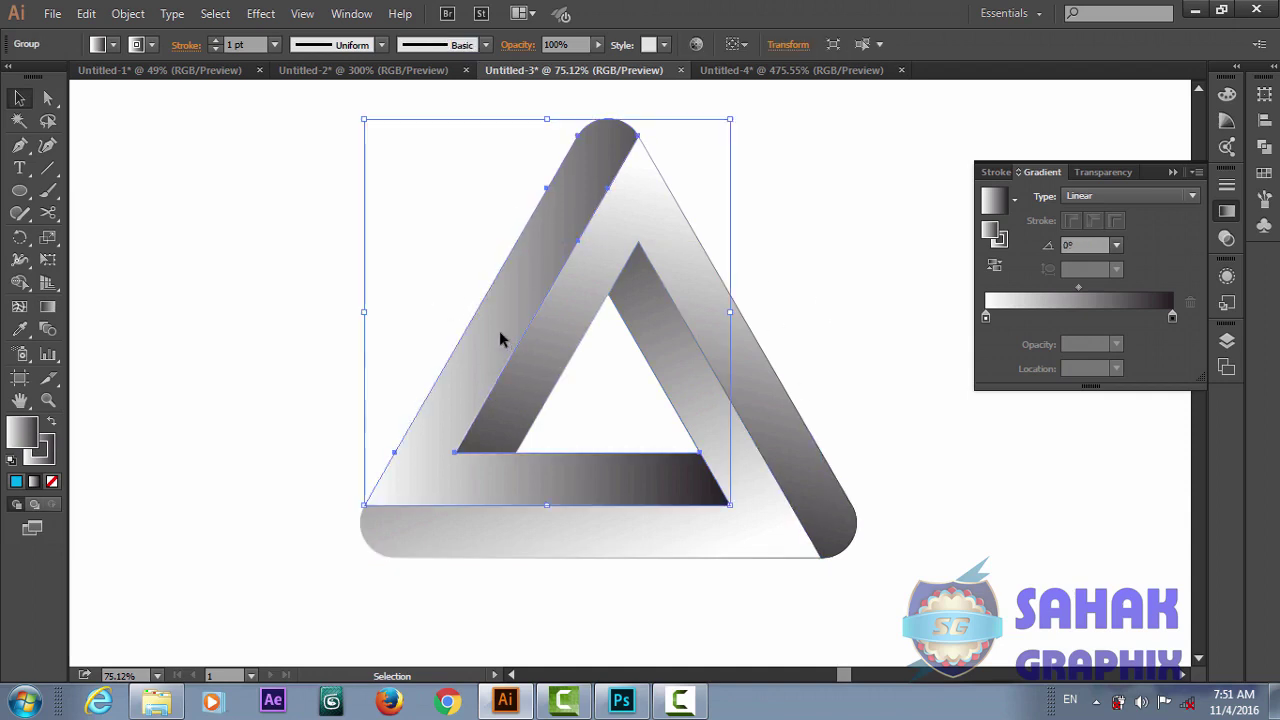
left_click(986, 318)
double_click(986, 318)
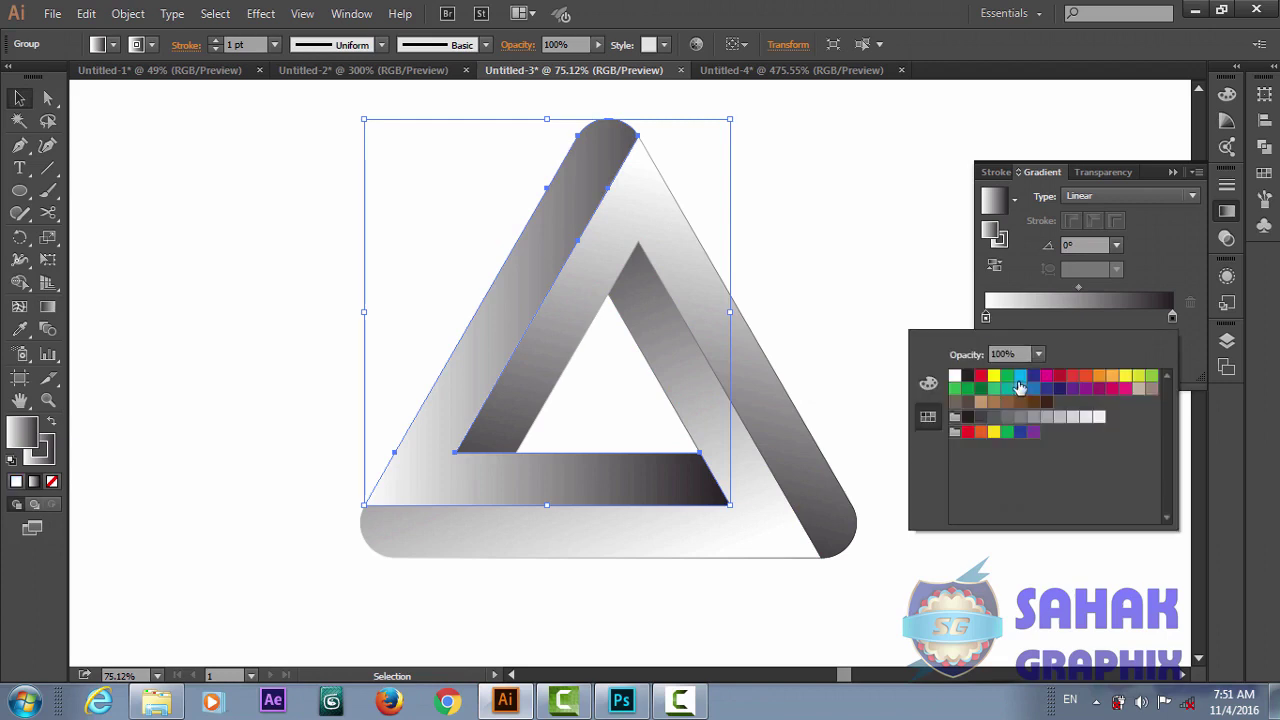
left_click(1020, 376)
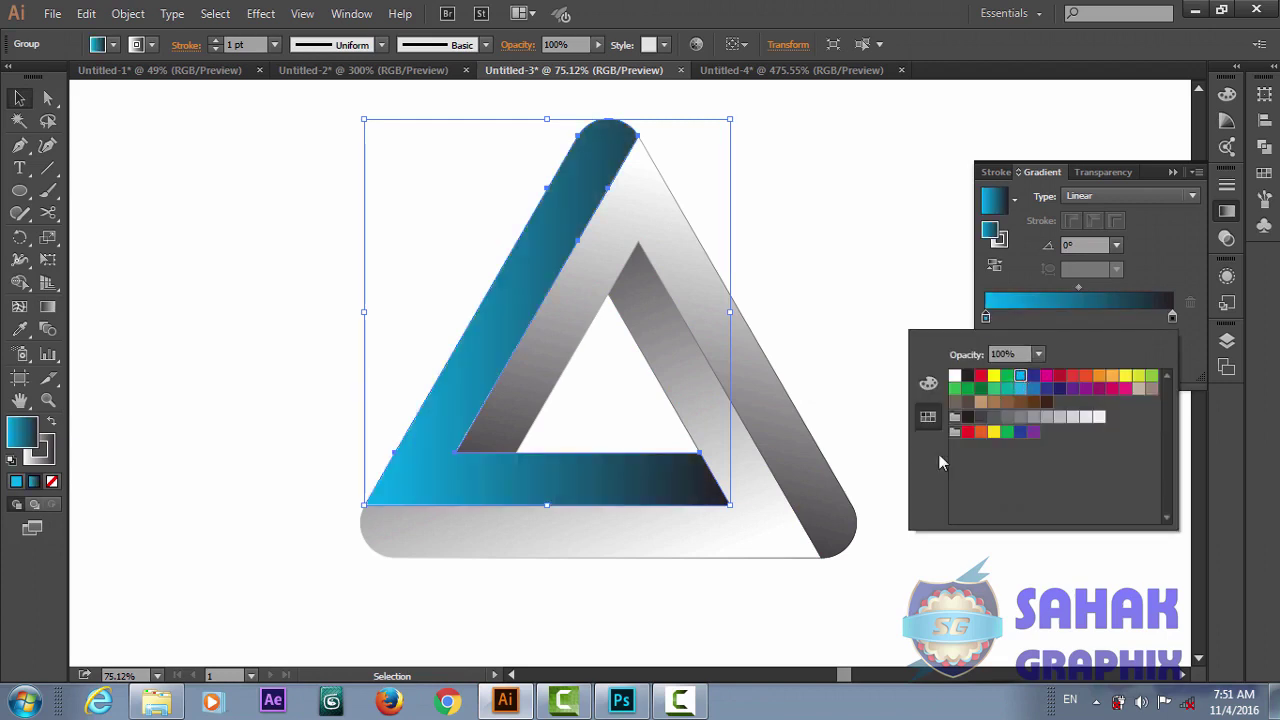
left_click(829, 582)
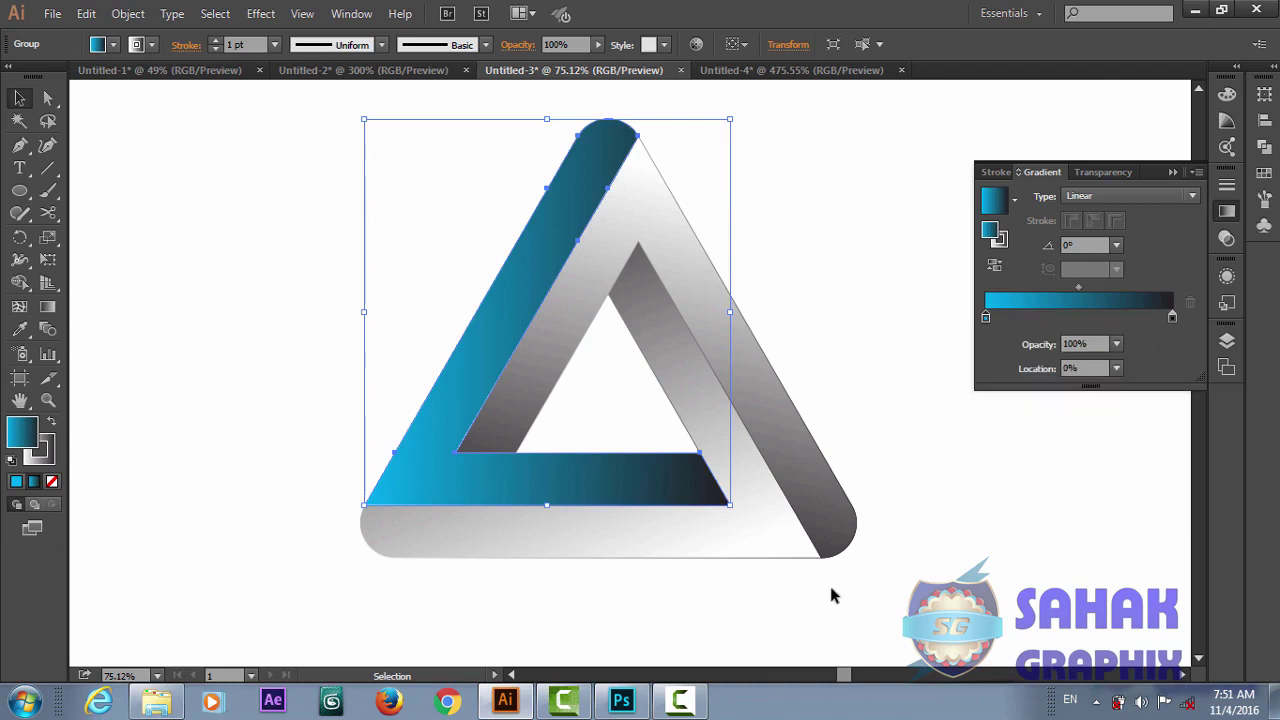
Step: Change the bottom band's gradient start from grey to a light cyan-blue
left_click(786, 547)
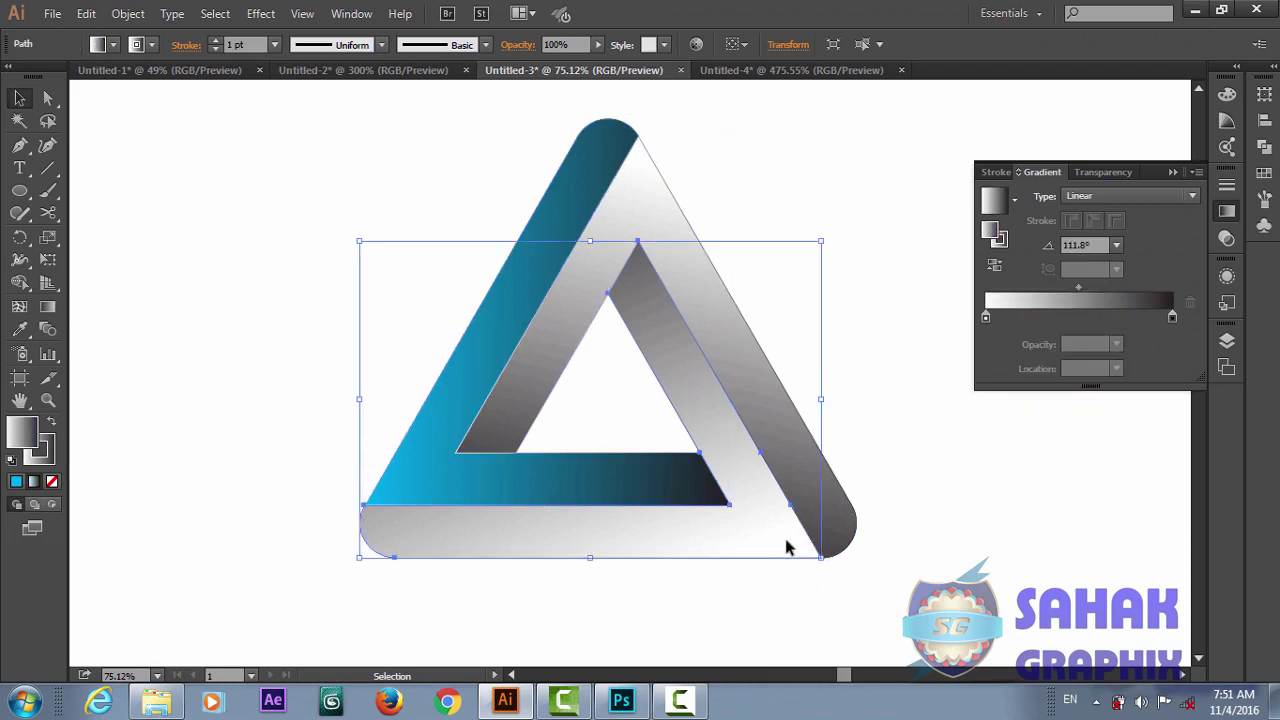
left_click(986, 318)
double_click(986, 318)
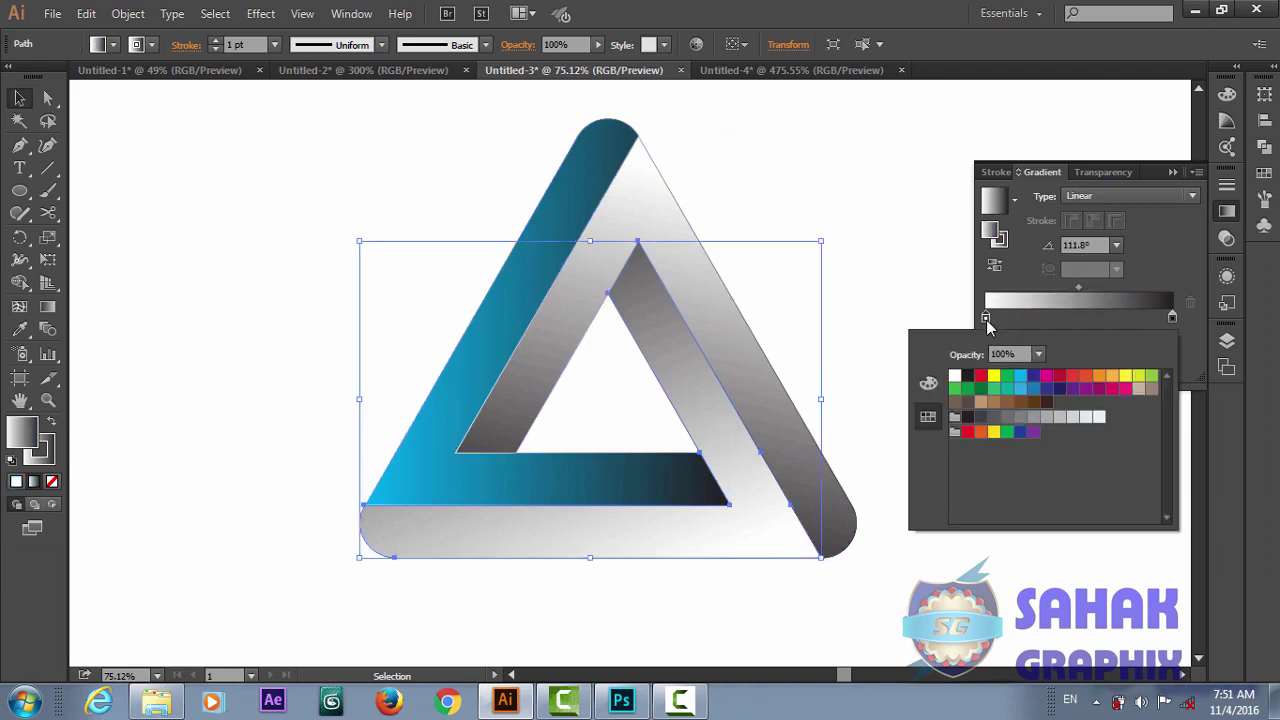
left_click(1034, 390)
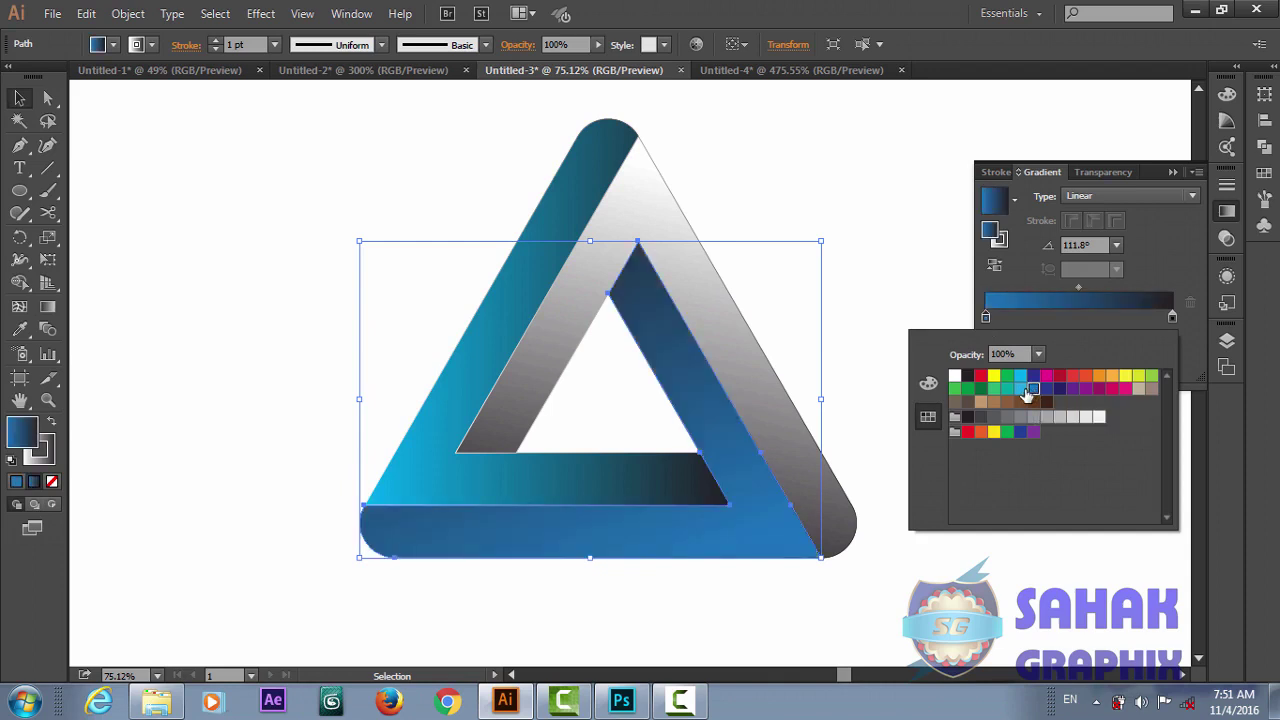
left_click(1021, 389)
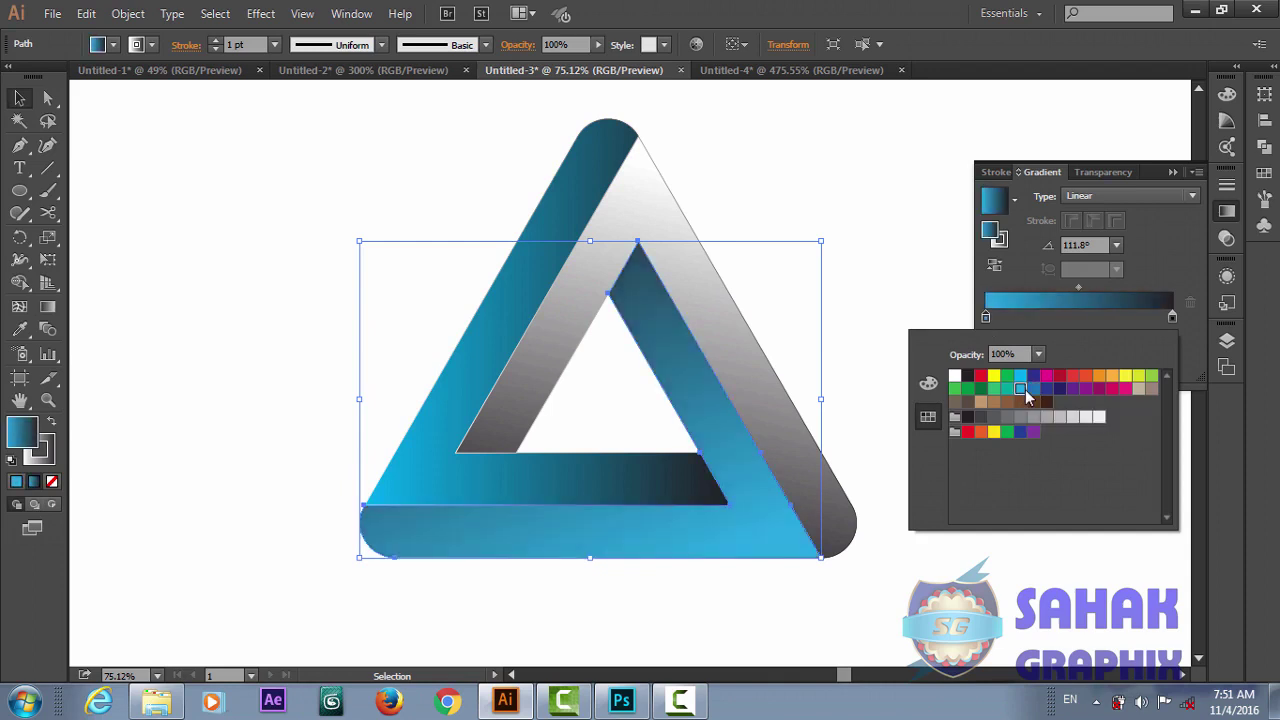
left_click(772, 393)
Step: Set the right arm's gradient start stop to cyan, then deselect the triangle
left_click(772, 395)
left_click(773, 395)
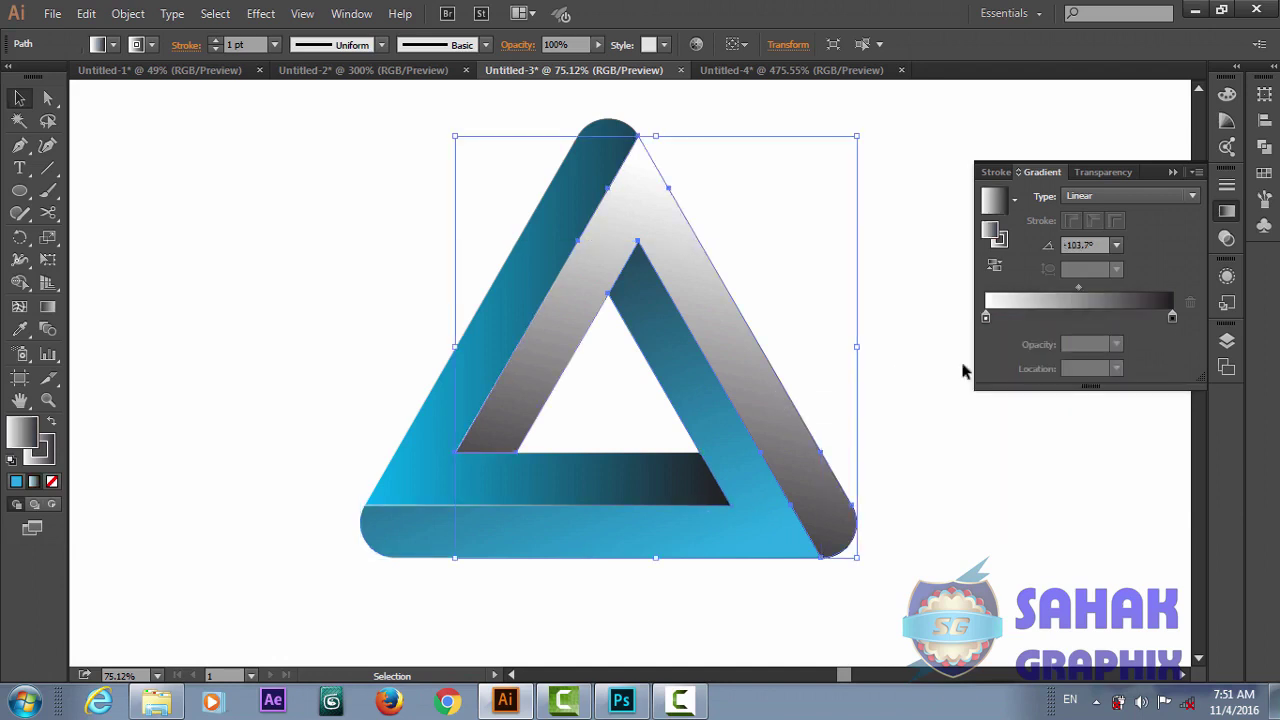
left_click(986, 317)
double_click(986, 317)
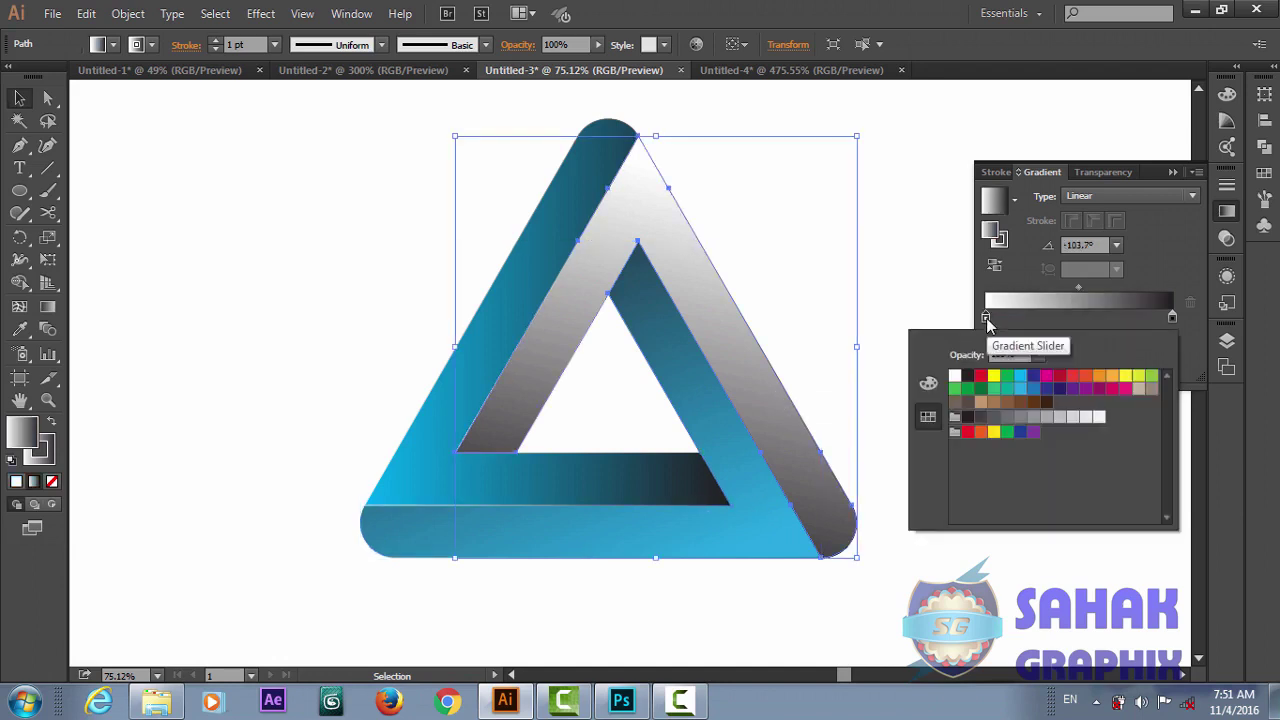
left_click(1009, 390)
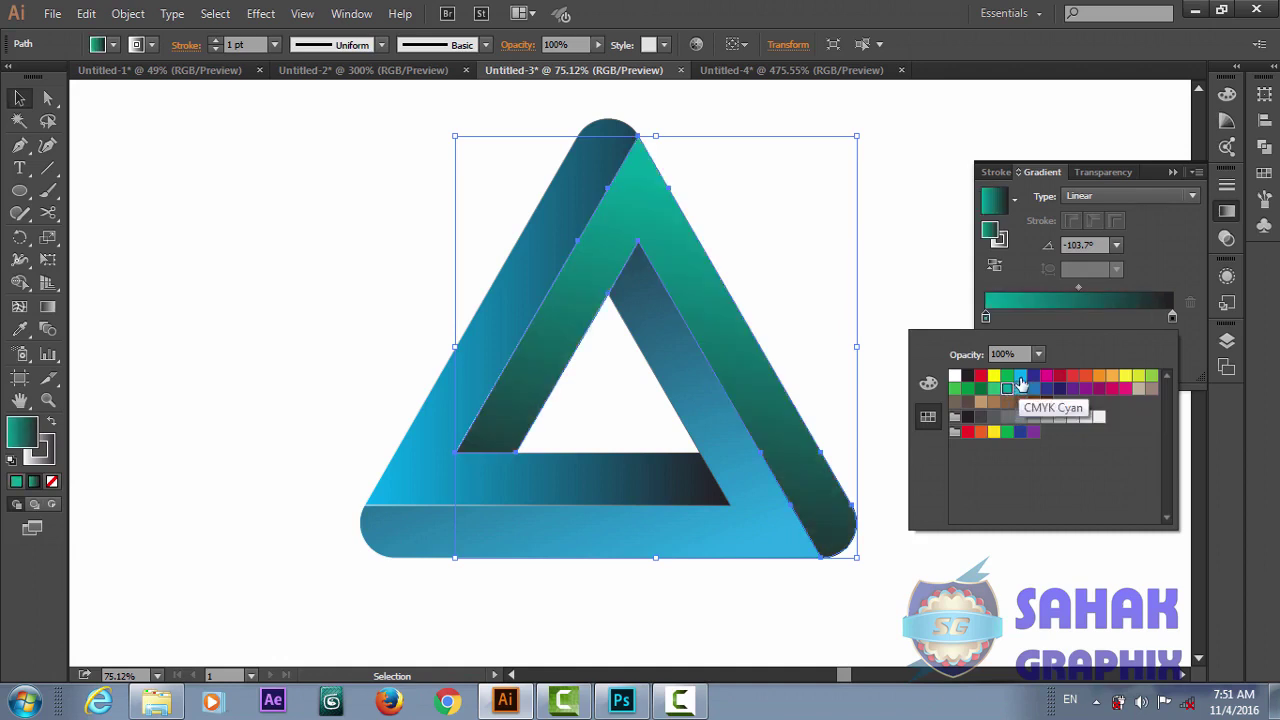
left_click(1020, 377)
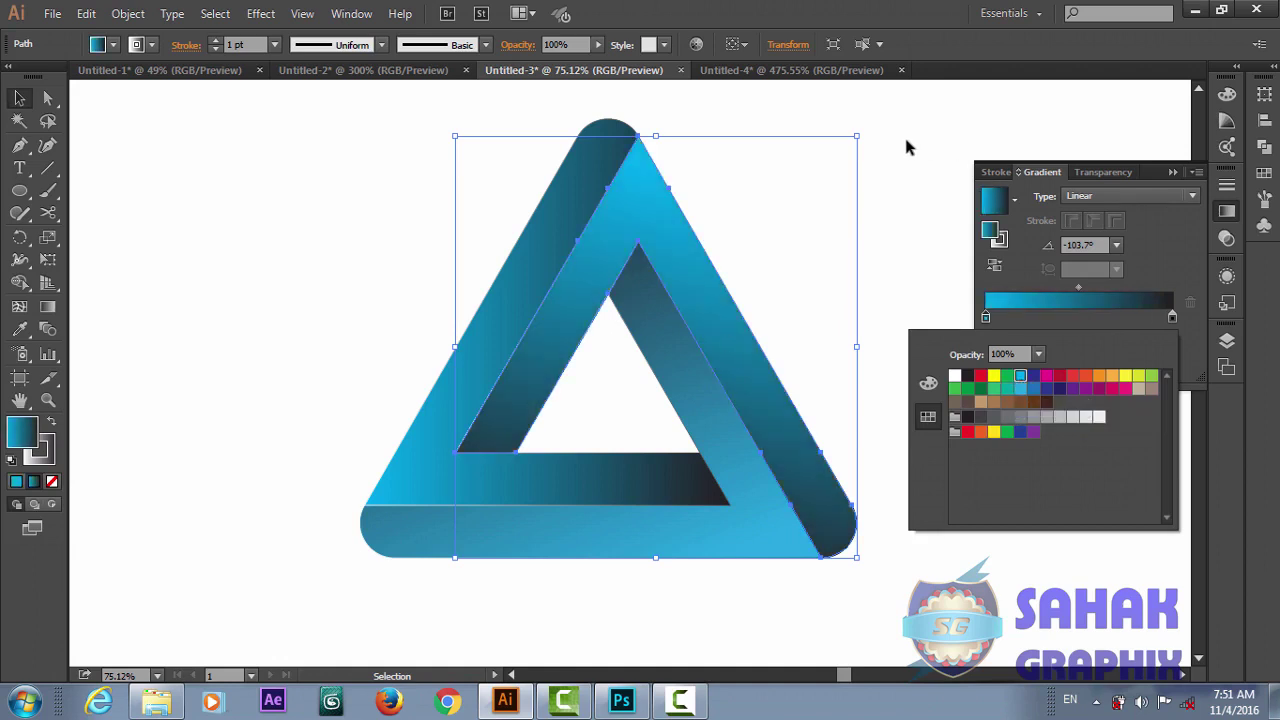
left_click(895, 162)
left_click(908, 335)
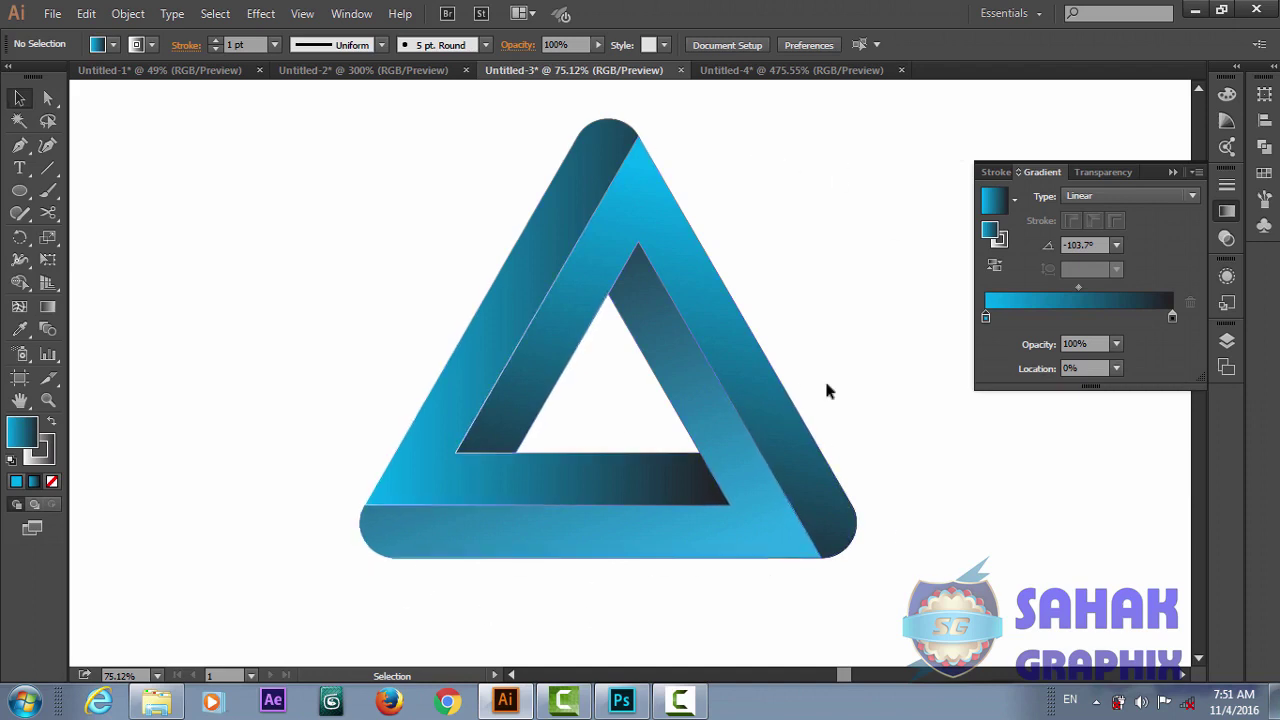
Step: Give the whole triangle's stroke a gradient whose end stop is cyan
left_click_drag(792, 177, 336, 617)
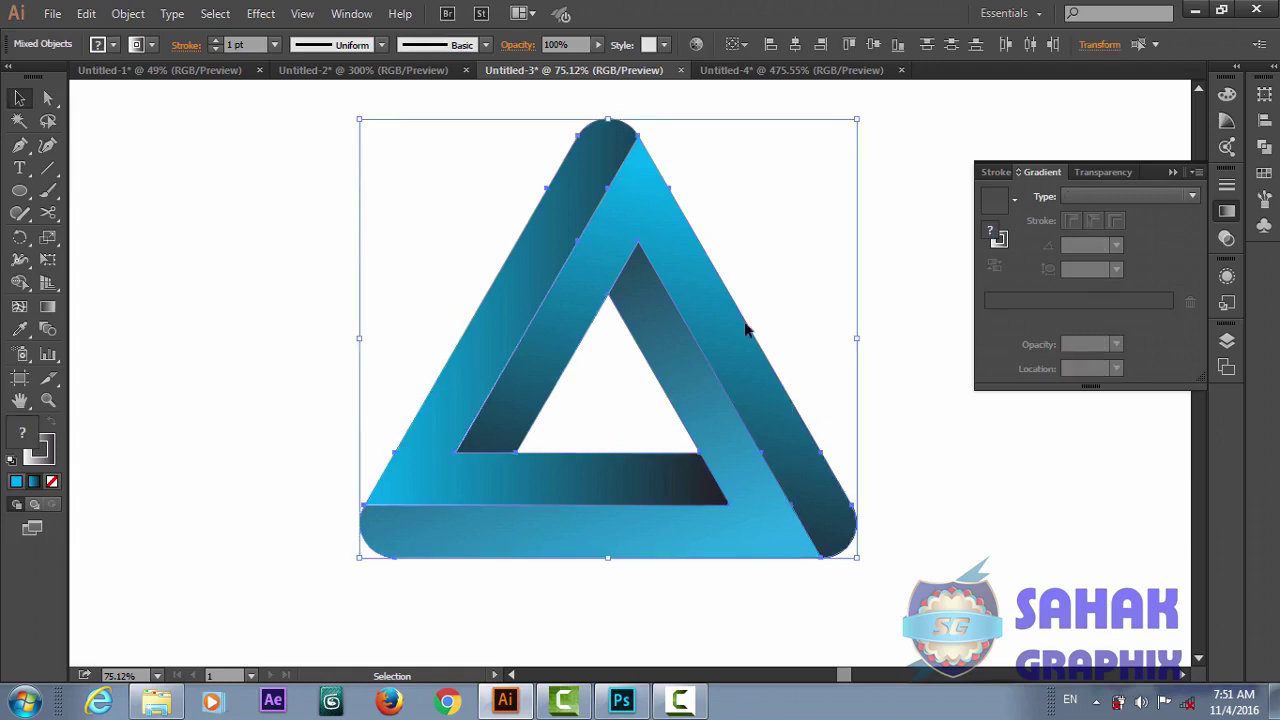
left_click(997, 240)
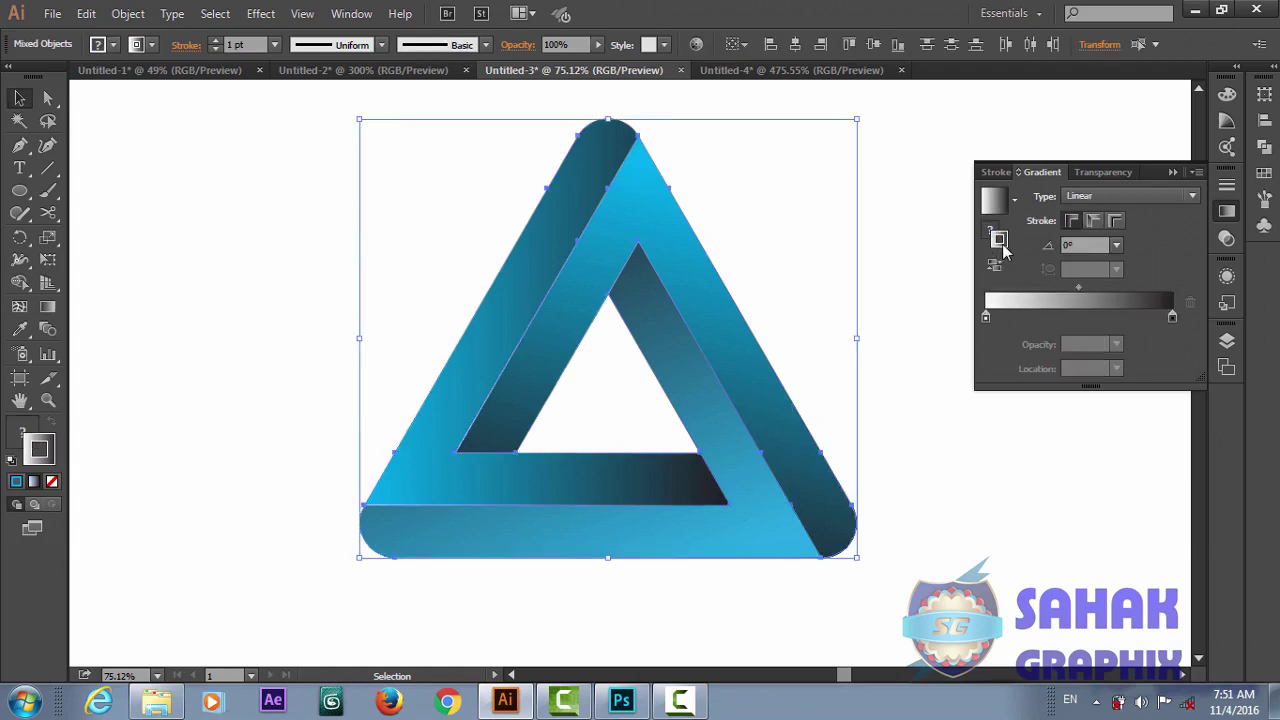
double_click(1172, 317)
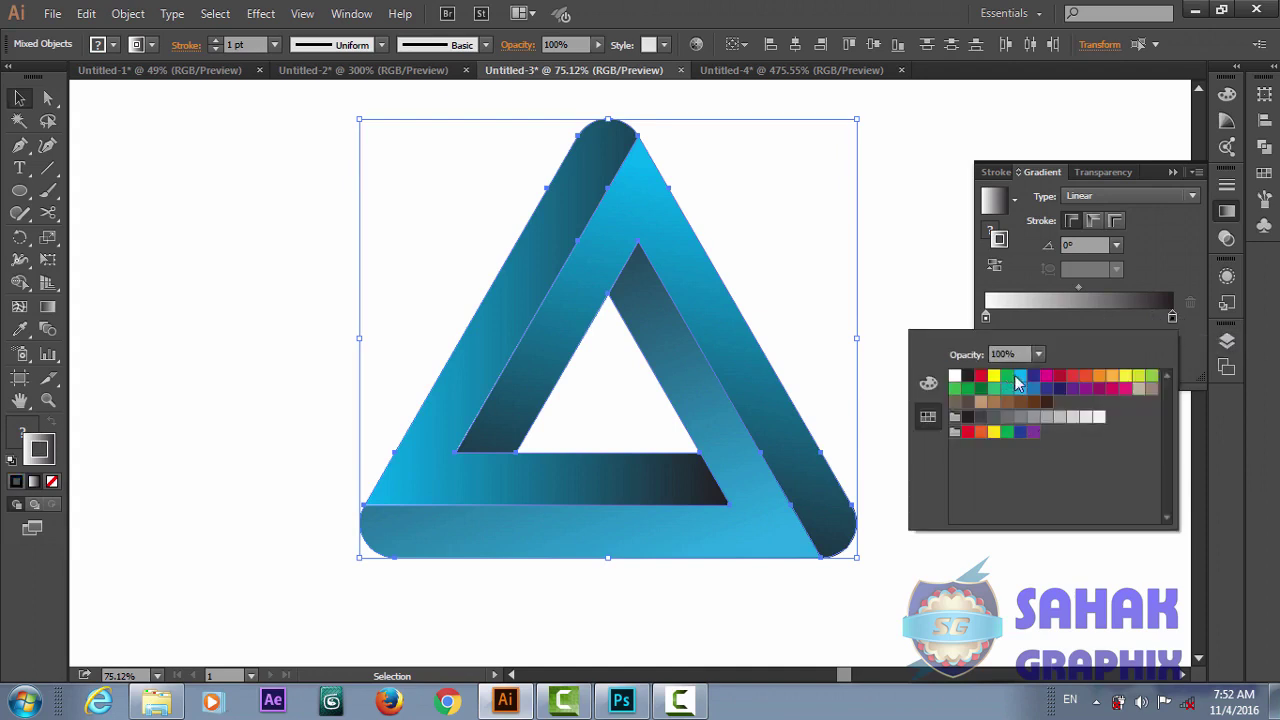
left_click(1019, 377)
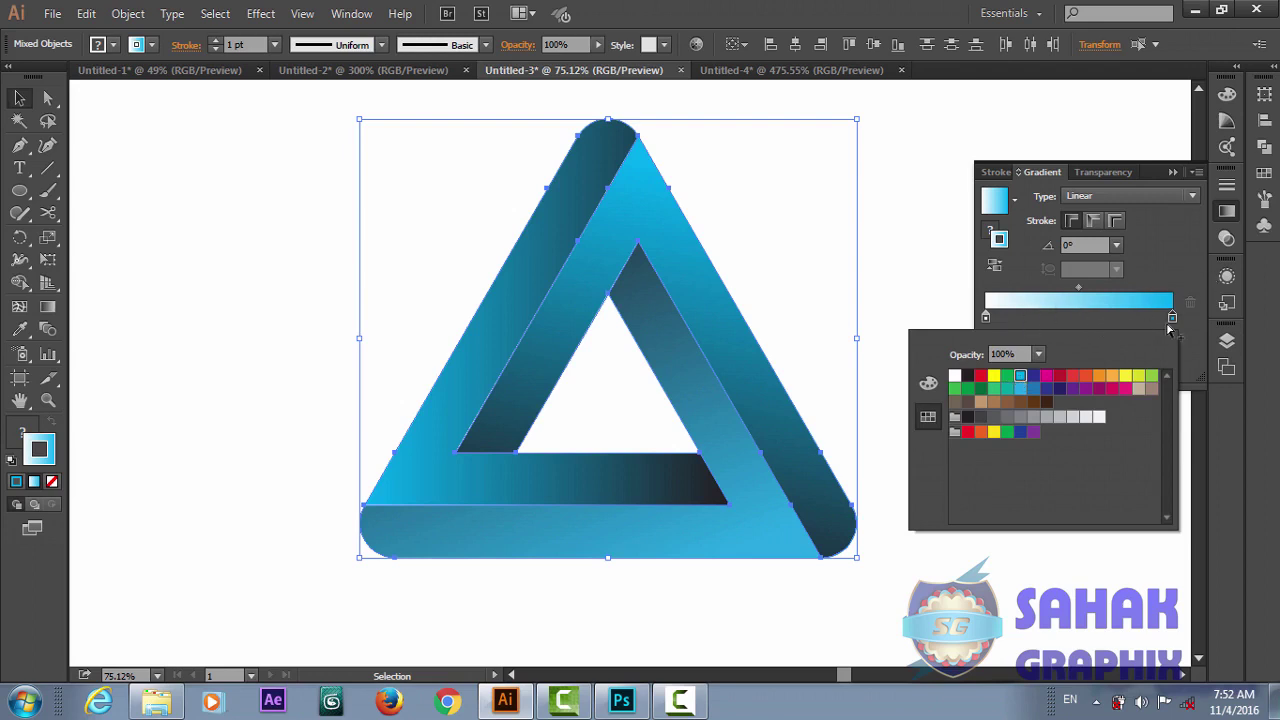
left_click(897, 290)
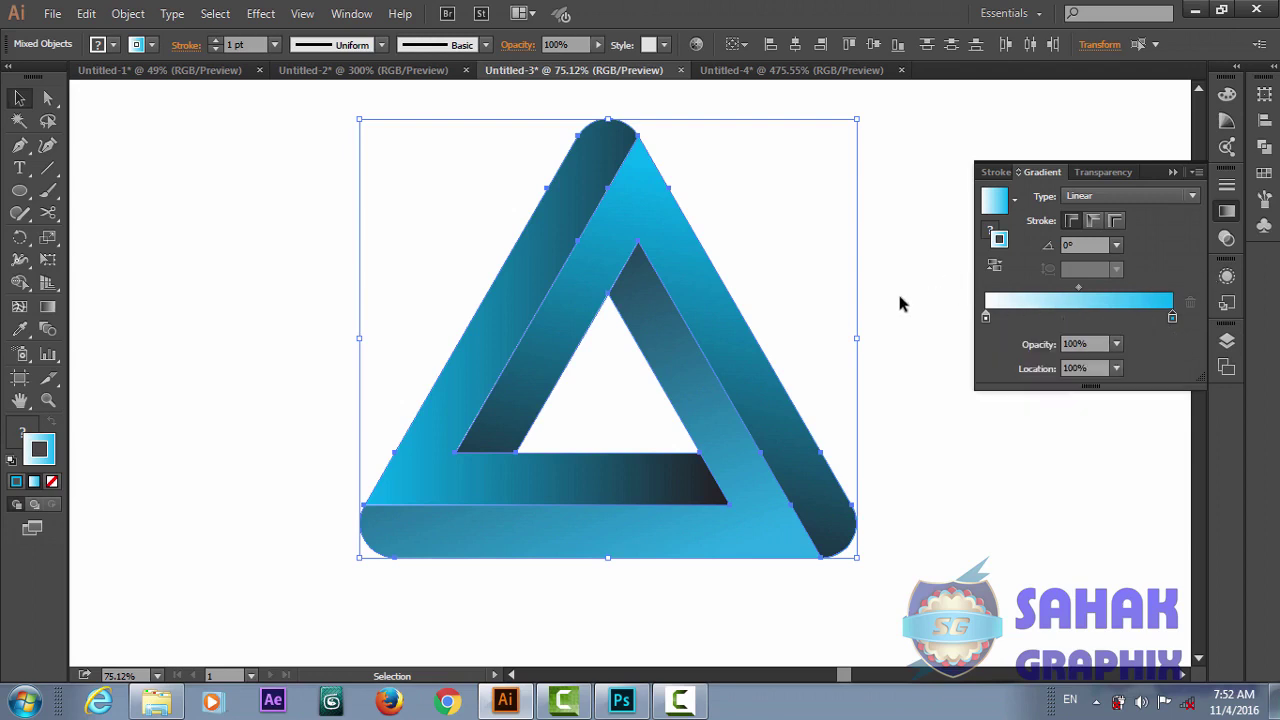
left_click(885, 367)
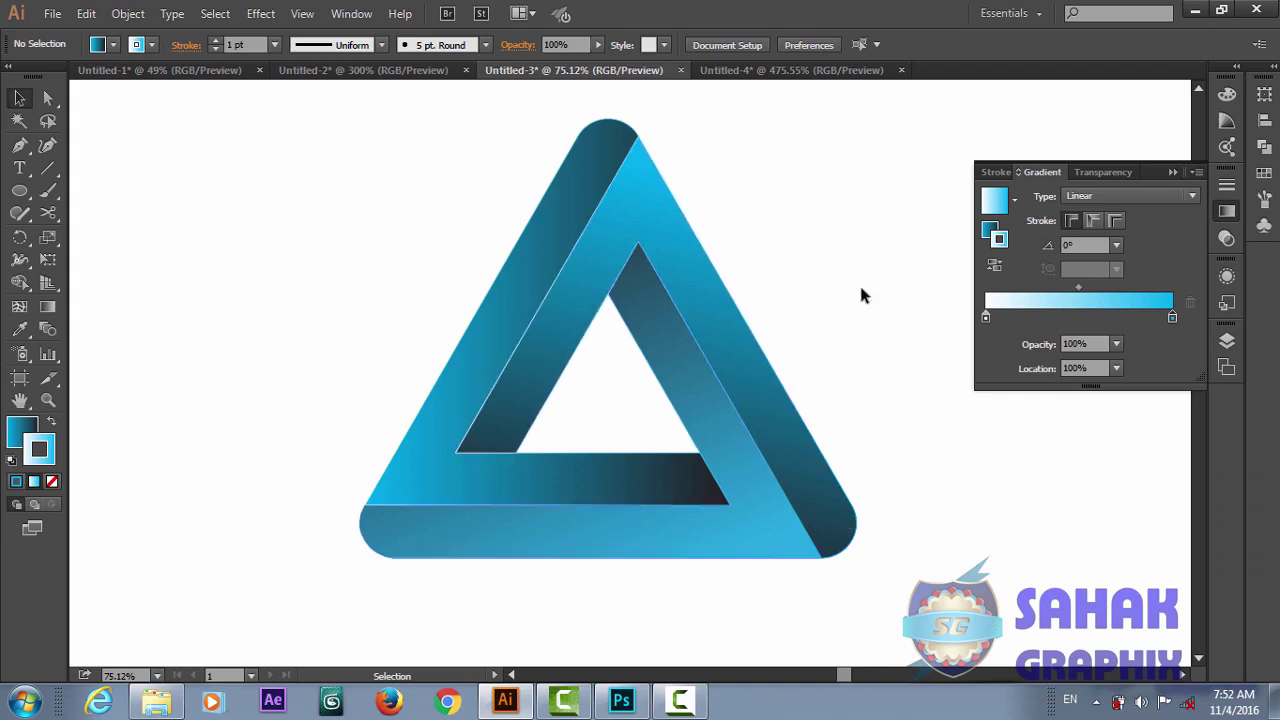
Step: Copy the whole triangle with Edit > Copy and switch over to Photoshop
mouse_move(849, 155)
left_mouse_down()
mouse_move(351, 648)
mouse_move(335, 642)
left_mouse_up()
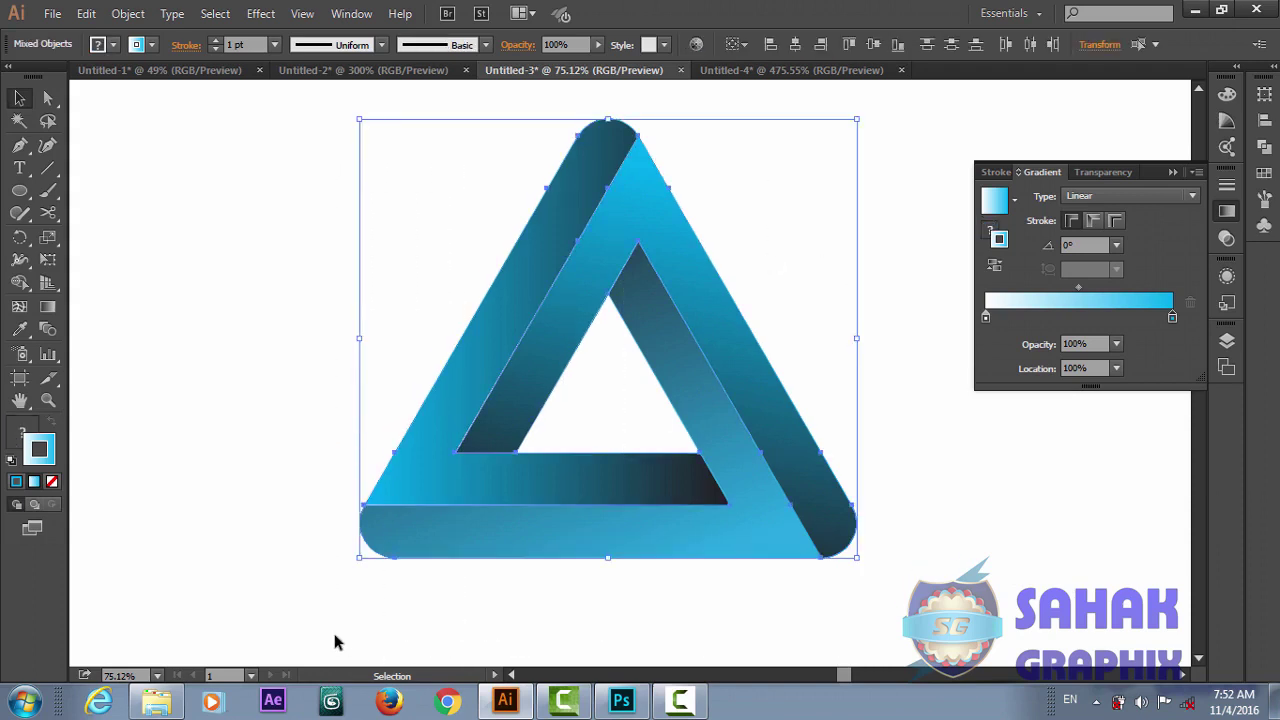
key("ctrl")
left_click(62, 16)
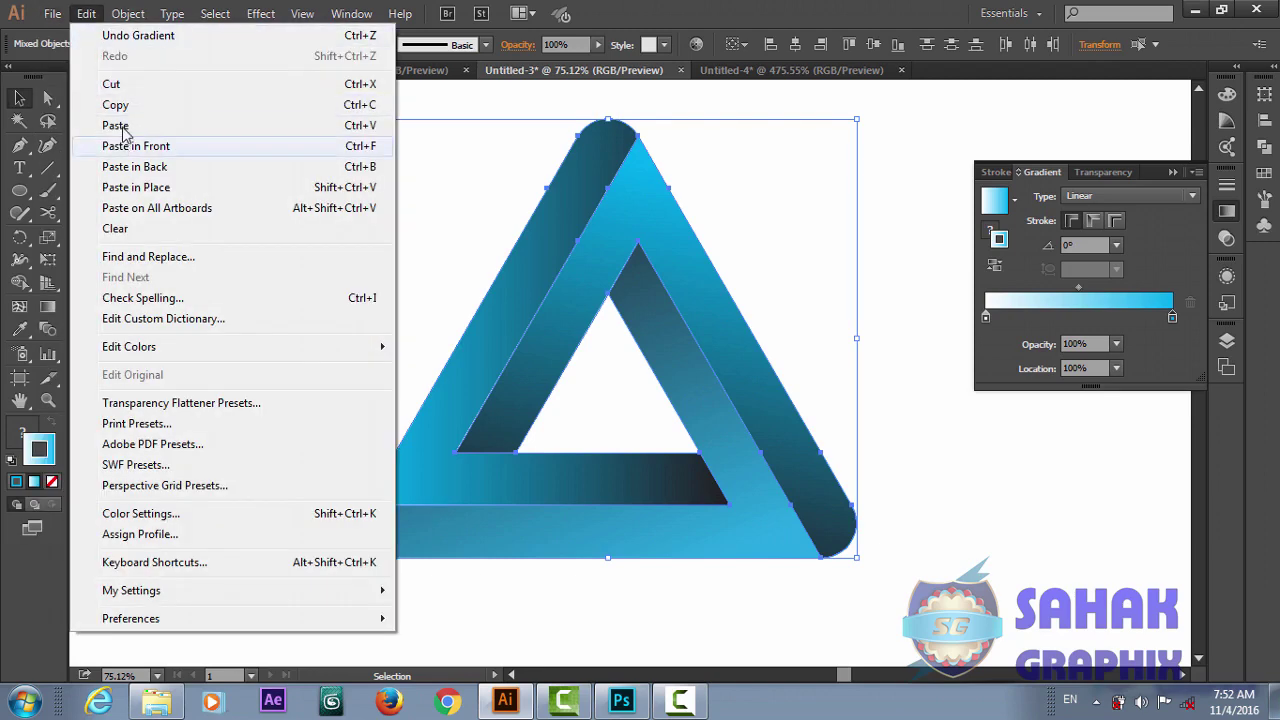
left_click(124, 108)
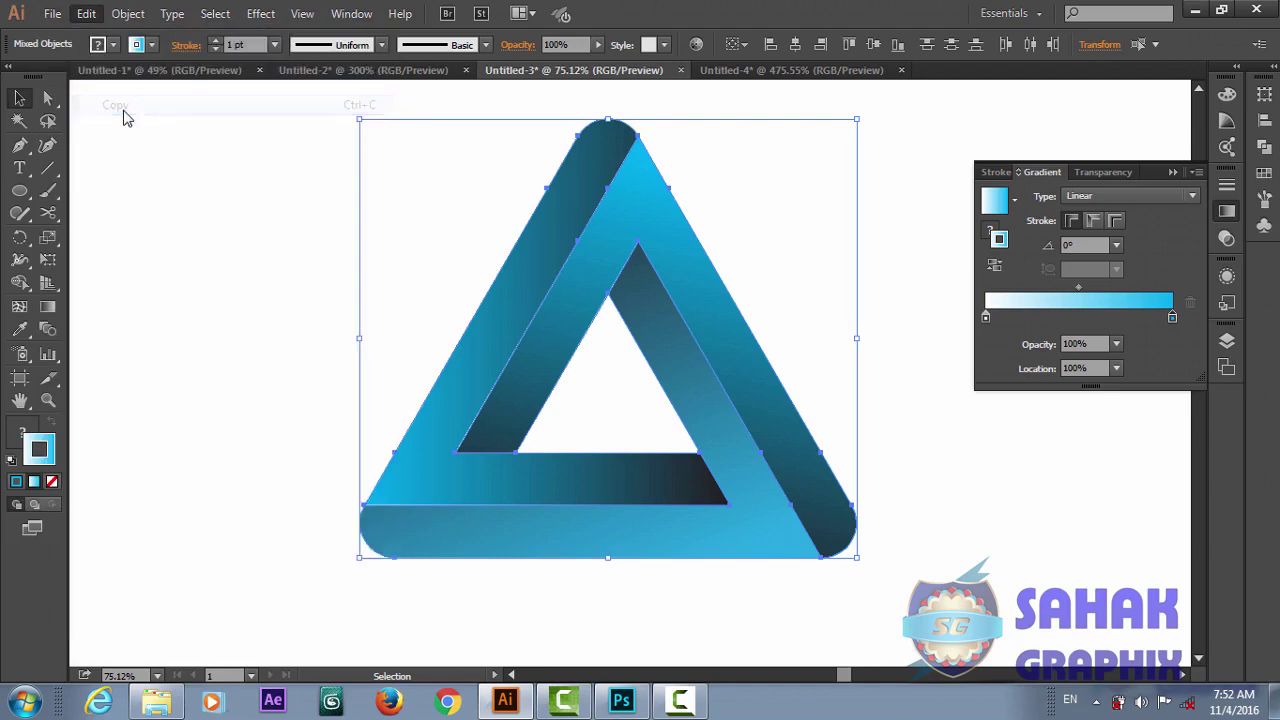
left_click(618, 704)
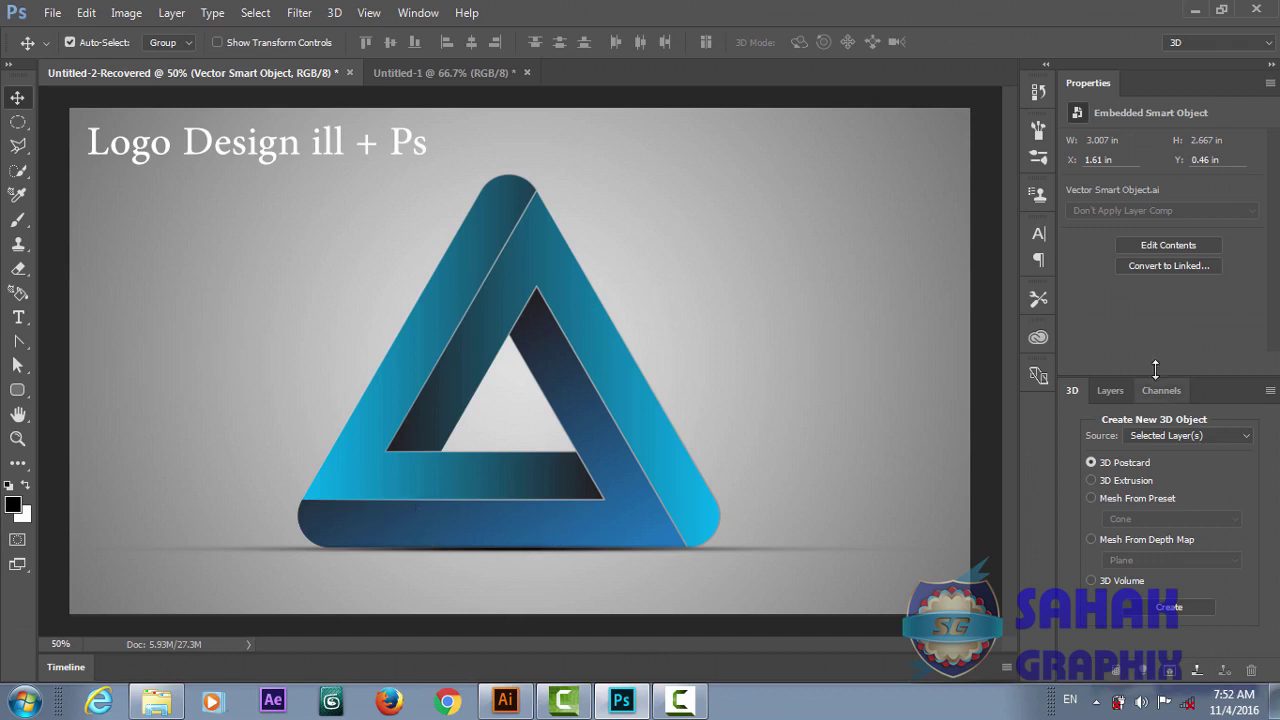
Step: Turn on Layer 4's shadow line under the triangle, undoing a trial move of the logo
left_click(1112, 391)
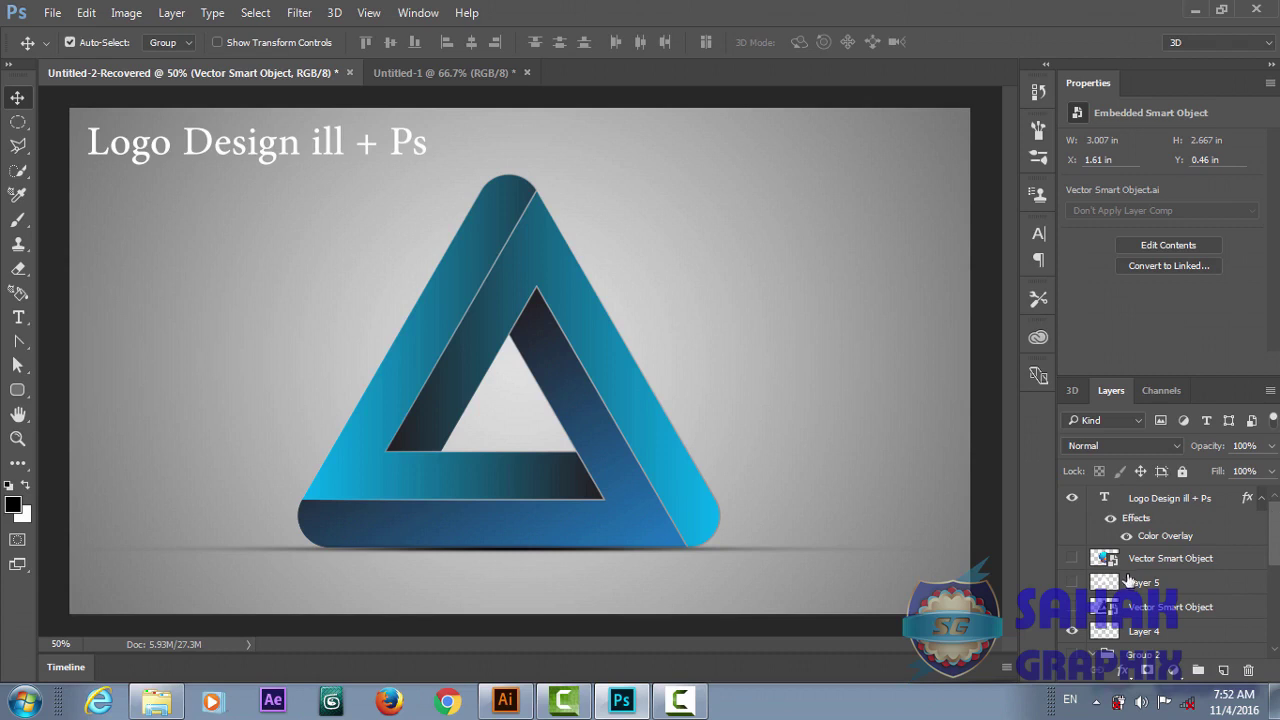
left_click(1075, 638)
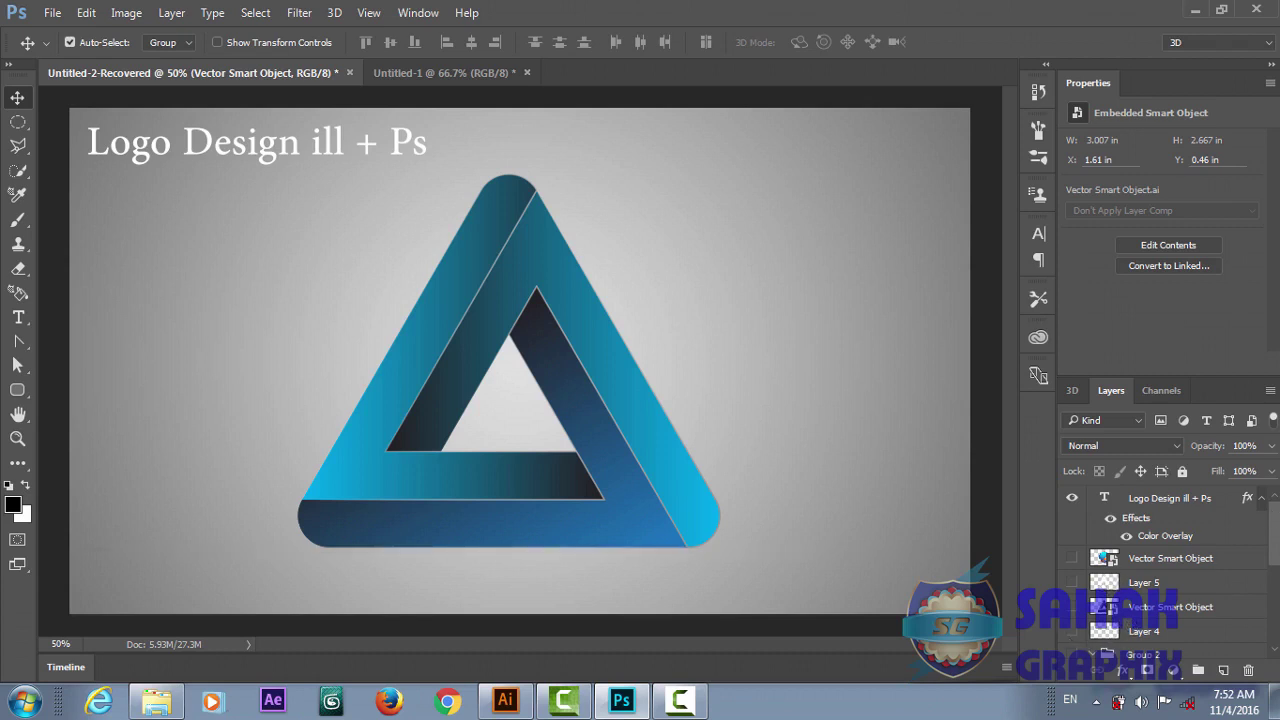
left_click_drag(1276, 544, 1277, 572)
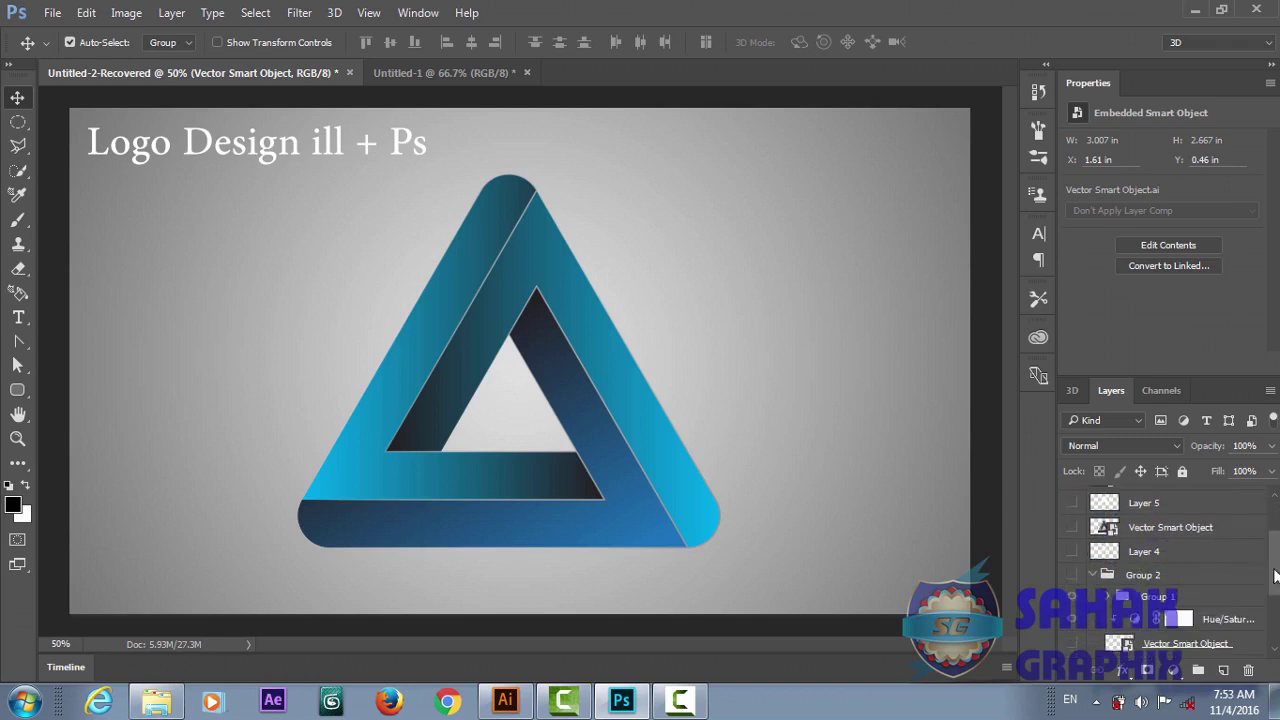
scroll(1277, 568, "up", 2)
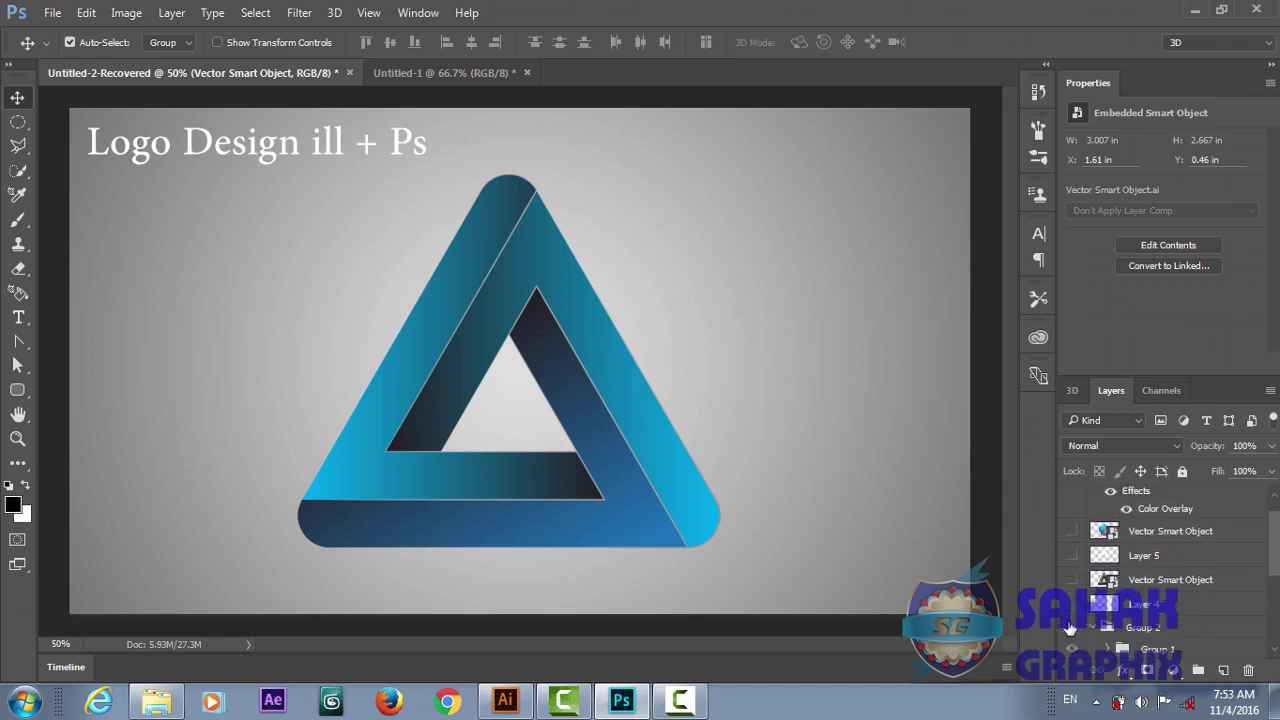
left_click(1072, 606)
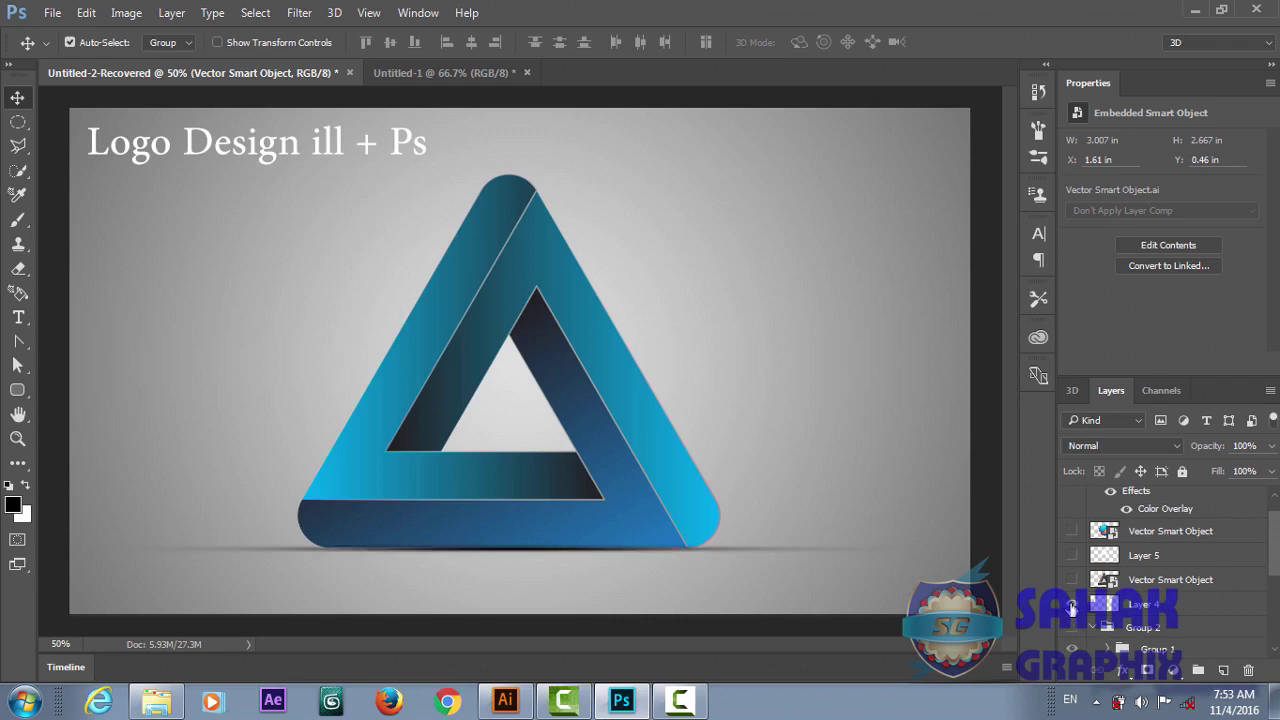
left_click_drag(594, 428, 593, 320)
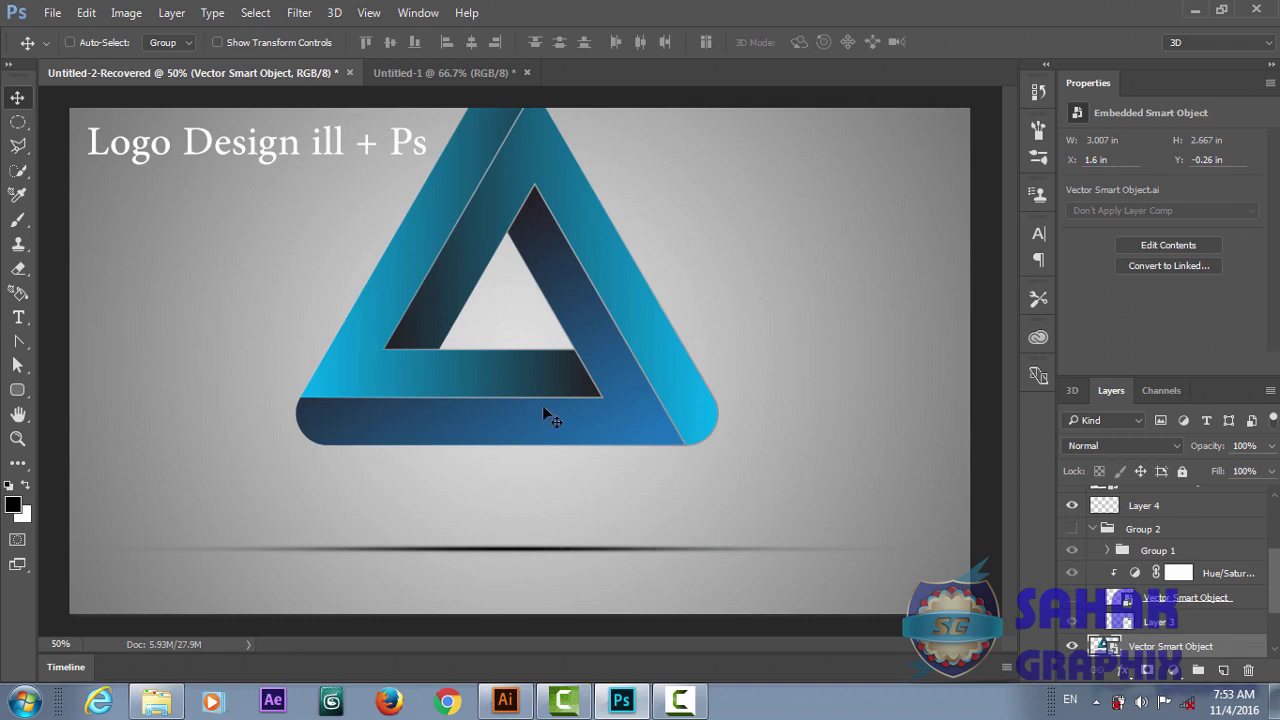
key("ctrl+z")
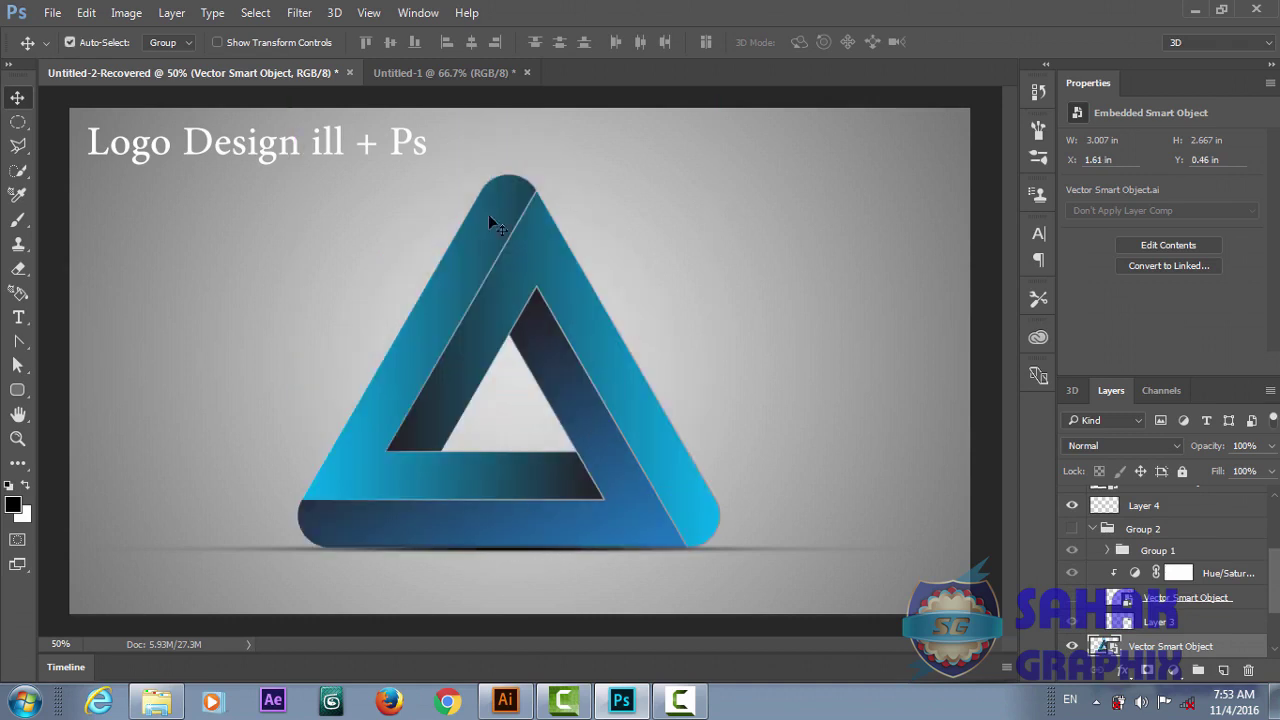